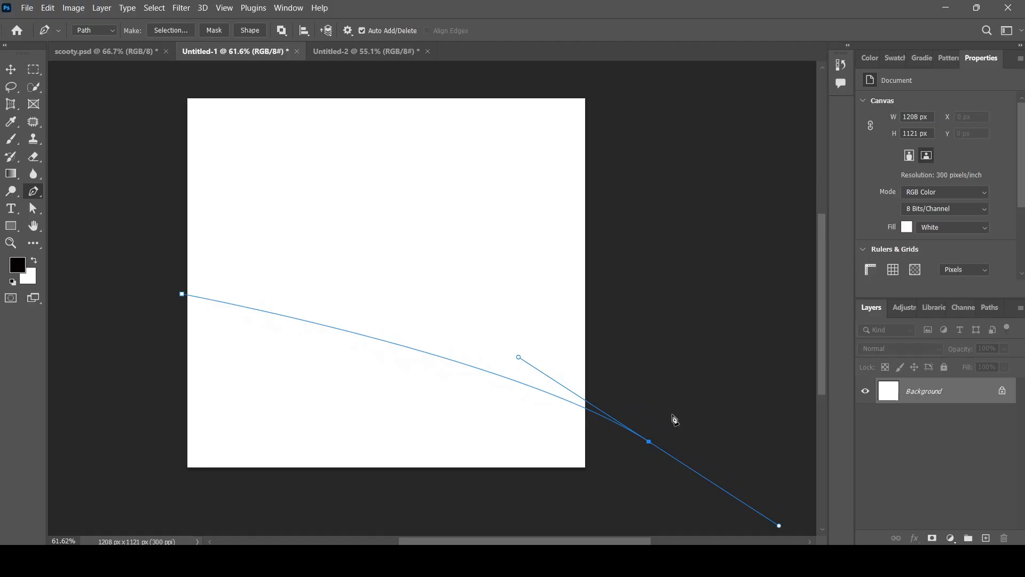
Pen a first outline over the canvas bottom, then undo it to start over.
{"action": "scroll", "coordinate": [556, 359], "scroll_direction": "down", "scroll_amount": 3}
{"action": "left_click", "coordinate": [645, 441]}
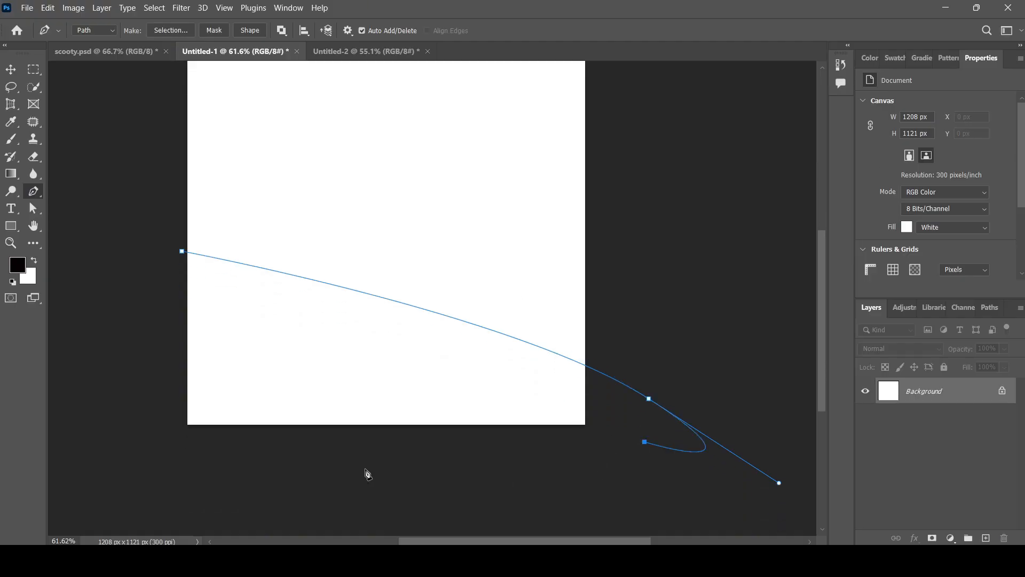
{"action": "left_click", "coordinate": [248, 479]}
{"action": "left_click", "coordinate": [182, 251]}
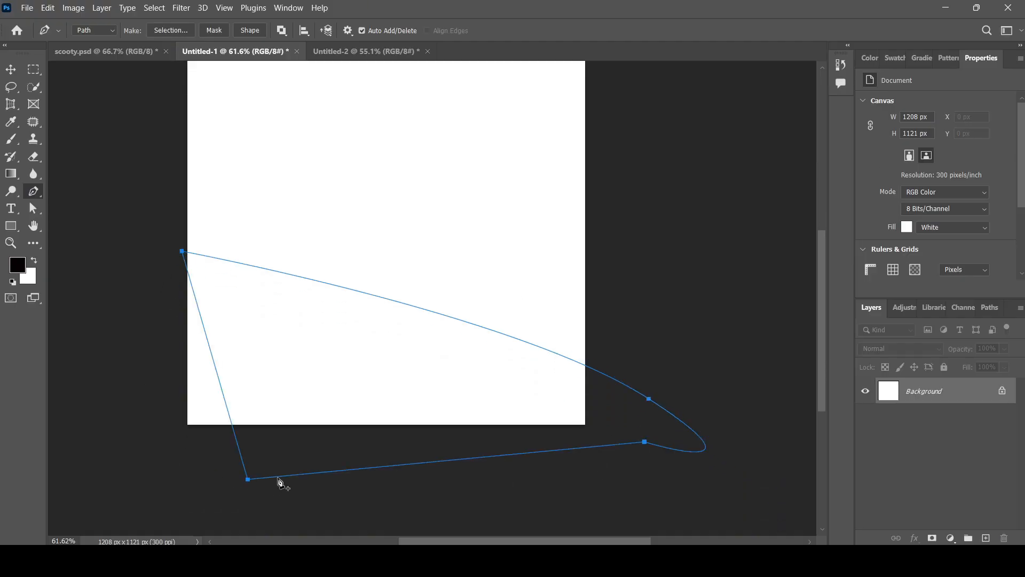
{"action": "key", "text": "ctrl+z"}
{"action": "left_click", "coordinate": [149, 469]}
{"action": "left_click", "coordinate": [182, 251]}
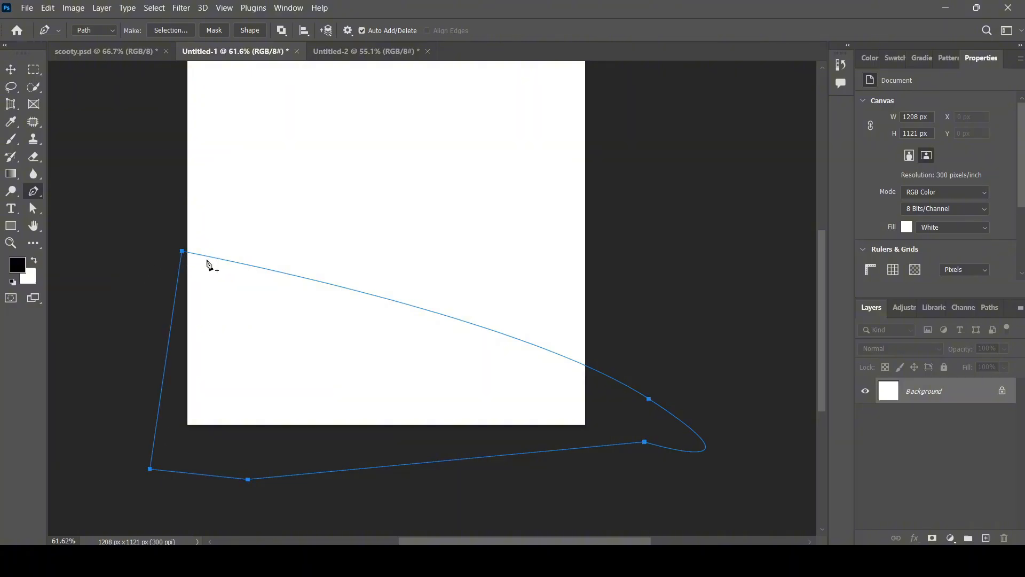
{"action": "scroll", "coordinate": [327, 394], "scroll_direction": "up", "scroll_amount": 1}
{"action": "scroll", "coordinate": [403, 423], "scroll_direction": "up", "scroll_amount": 1}
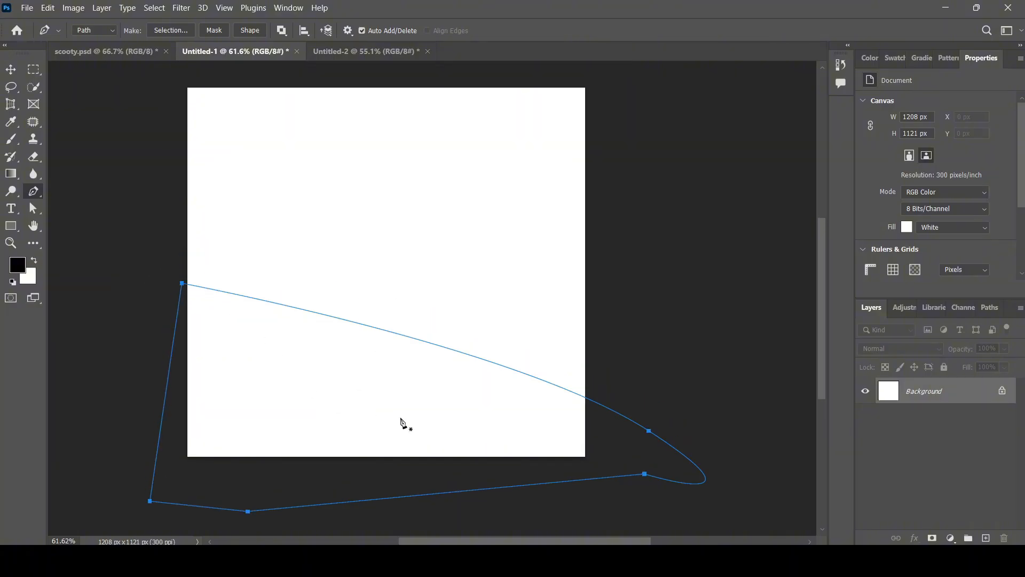
{"action": "scroll", "coordinate": [403, 423], "scroll_direction": "up", "scroll_amount": 1}
{"action": "key", "text": "ctrl+z"}
{"action": "key", "text": "ctrl+z"}
{"action": "key", "text": "ctrl+z"}
{"action": "key", "text": "ctrl+z"}
{"action": "key", "text": "ctrl+z"}
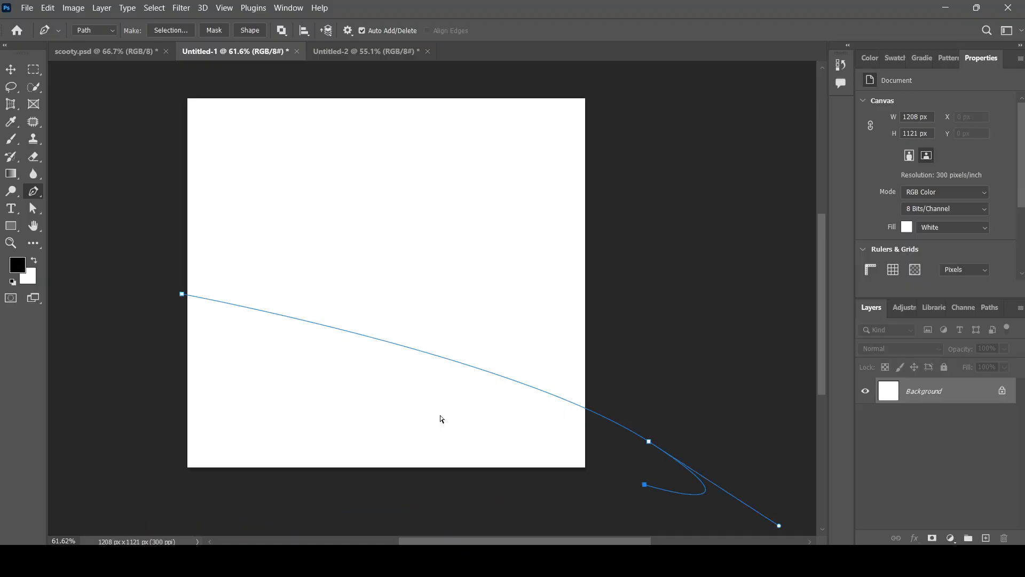
Redraw a closed outline with a curved top edge across the canvas bottom.
{"action": "left_click", "coordinate": [168, 293]}
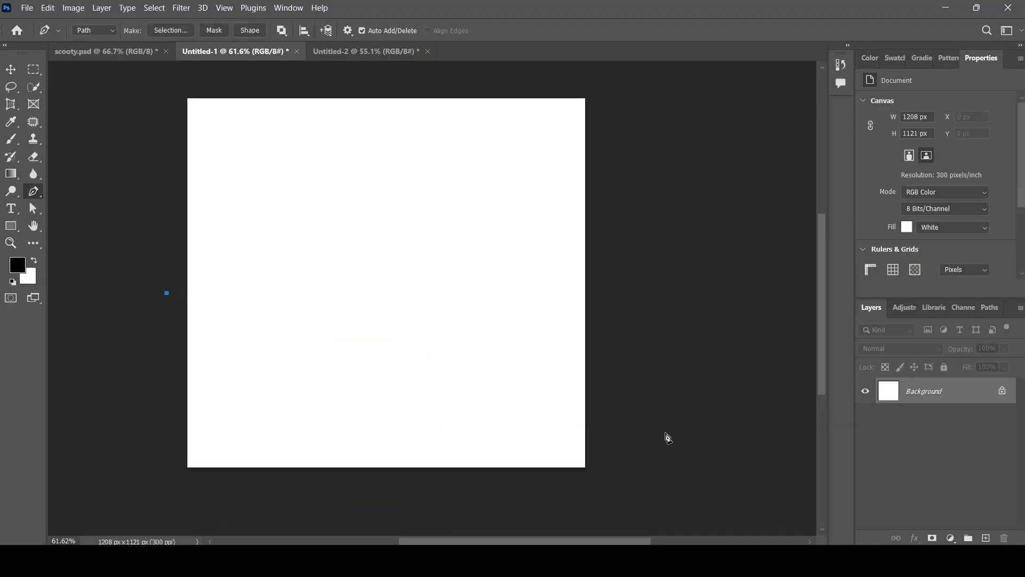
{"action": "left_click_drag", "start_coordinate": [672, 438], "coordinate": [793, 425]}
{"action": "left_click", "coordinate": [689, 505]}
{"action": "left_click", "coordinate": [368, 509]}
{"action": "left_click", "coordinate": [197, 496]}
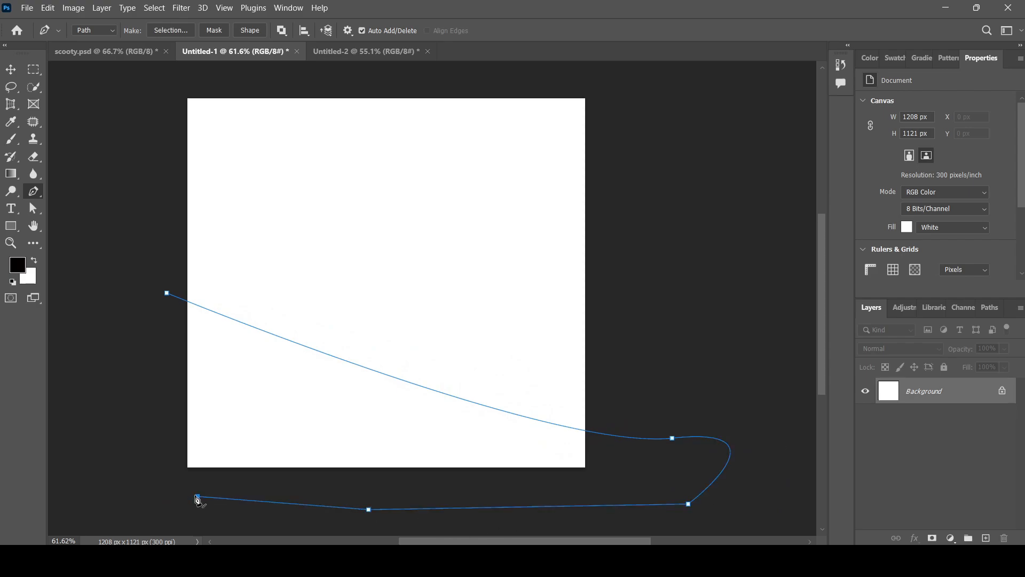
{"action": "left_click", "coordinate": [167, 293]}
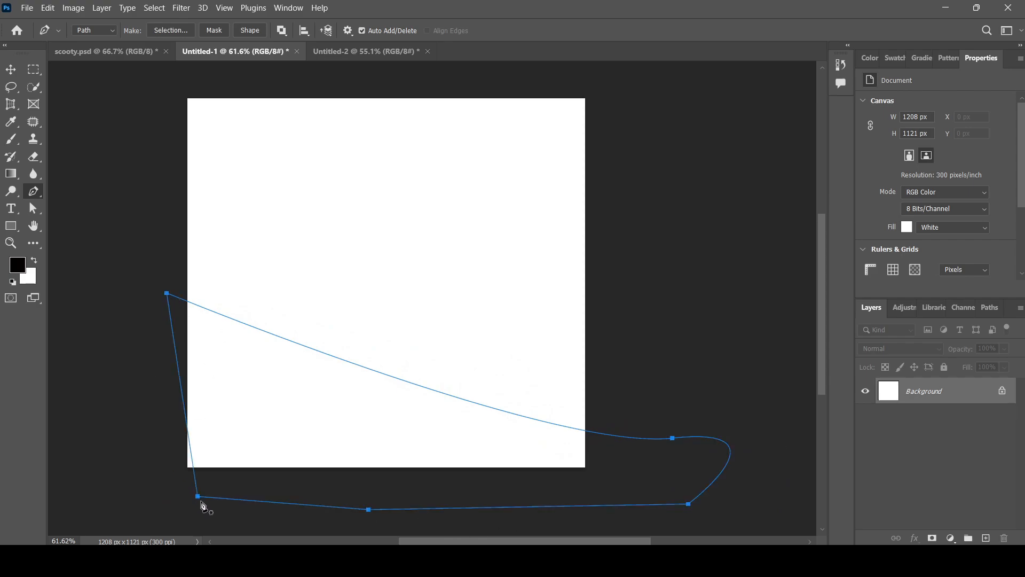
{"action": "left_click_drag", "start_coordinate": [198, 498], "coordinate": [175, 498]}
Nudge the first point, add a point on the top curve, and convert to Shape 1.
{"action": "scroll", "coordinate": [612, 318], "scroll_direction": "down", "scroll_amount": 5}
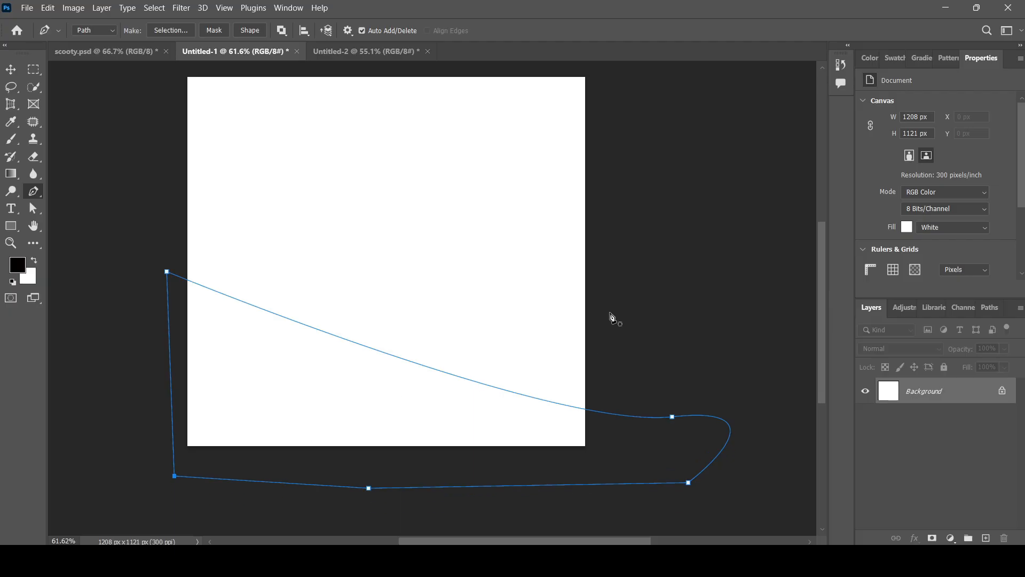
{"action": "scroll", "coordinate": [366, 397], "scroll_direction": "up", "scroll_amount": 2}
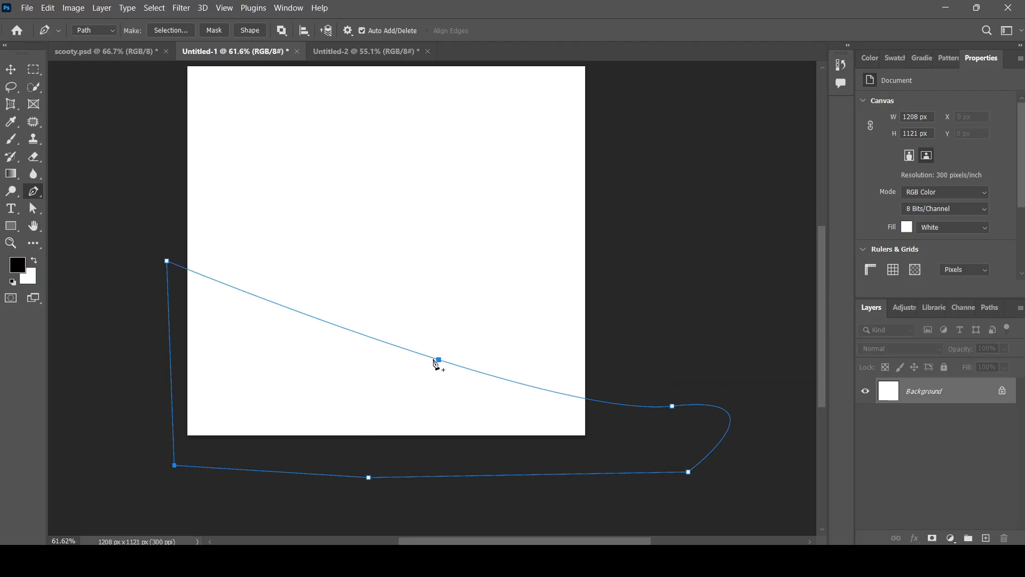
{"action": "left_click", "coordinate": [167, 261], "text": "ctrl"}
{"action": "left_click_drag", "start_coordinate": [169, 262], "coordinate": [169, 258]}
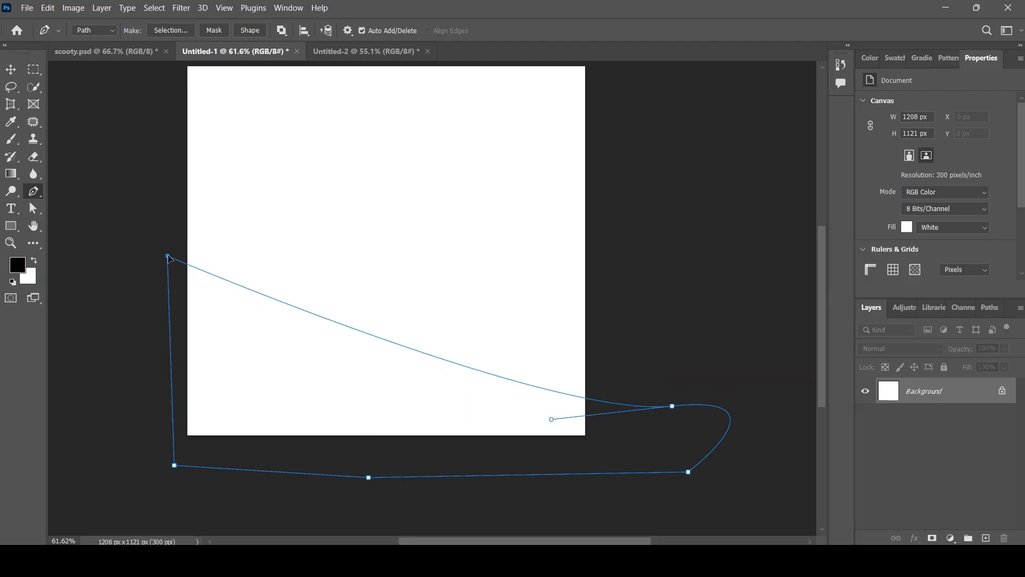
{"action": "scroll", "coordinate": [443, 369], "scroll_direction": "up", "scroll_amount": 1}
{"action": "left_click", "coordinate": [443, 368]}
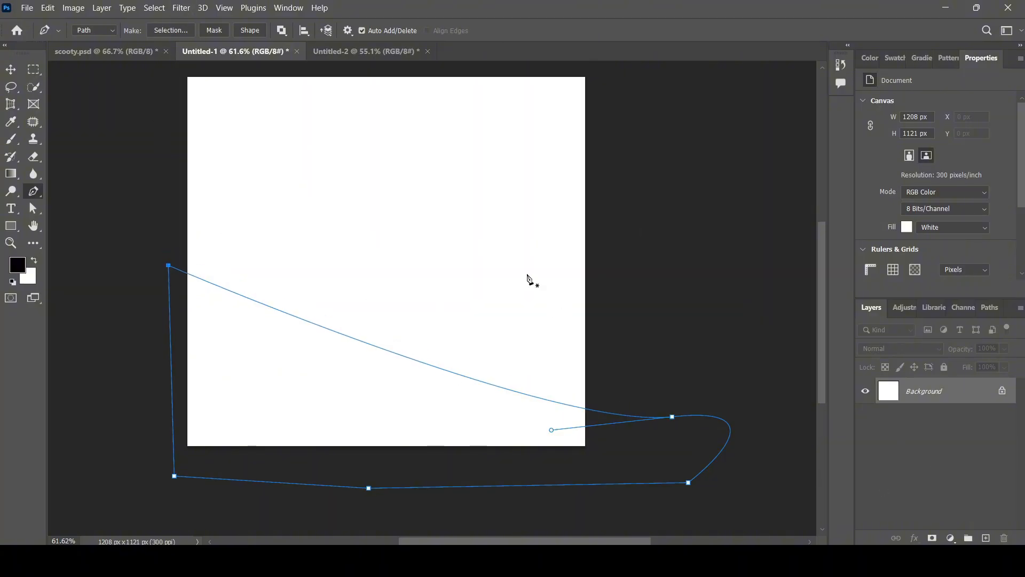
{"action": "left_click", "coordinate": [247, 30]}
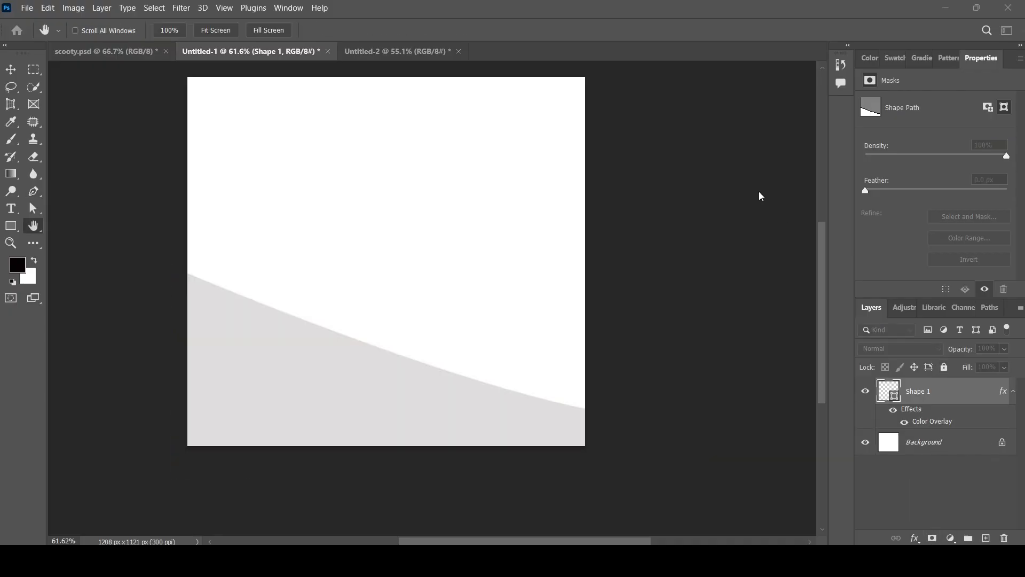
Pick a bright red in the Color Overlay picker for Shape 1 and confirm it.
{"action": "key", "text": "i"}
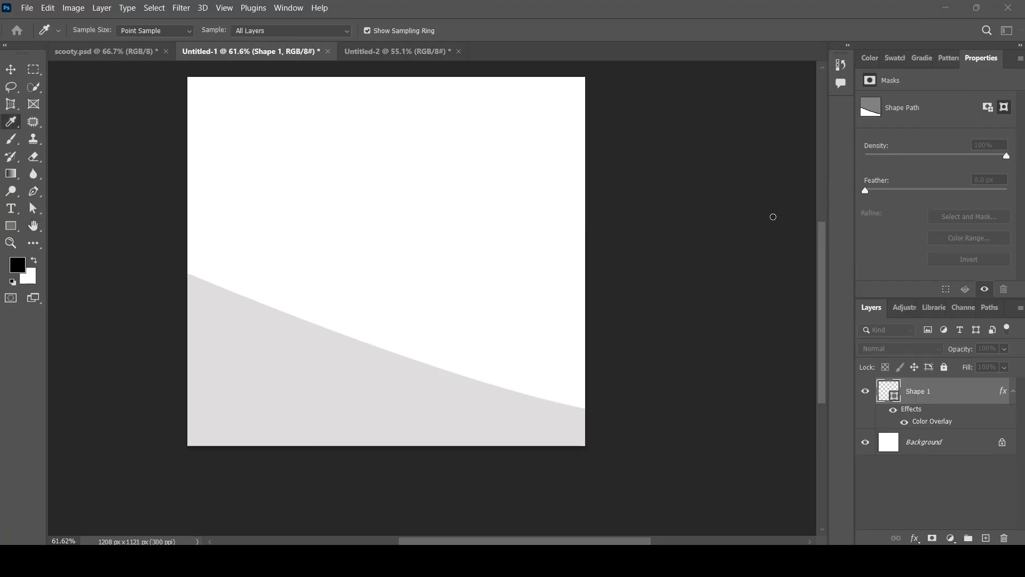
{"action": "left_click", "coordinate": [775, 226]}
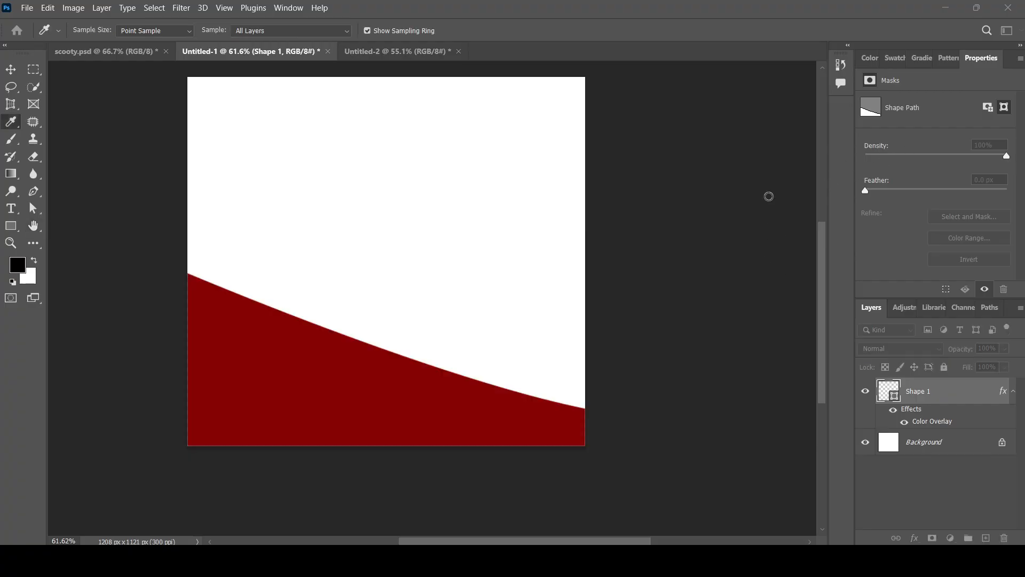
{"action": "left_click_drag", "start_coordinate": [775, 245], "coordinate": [777, 252]}
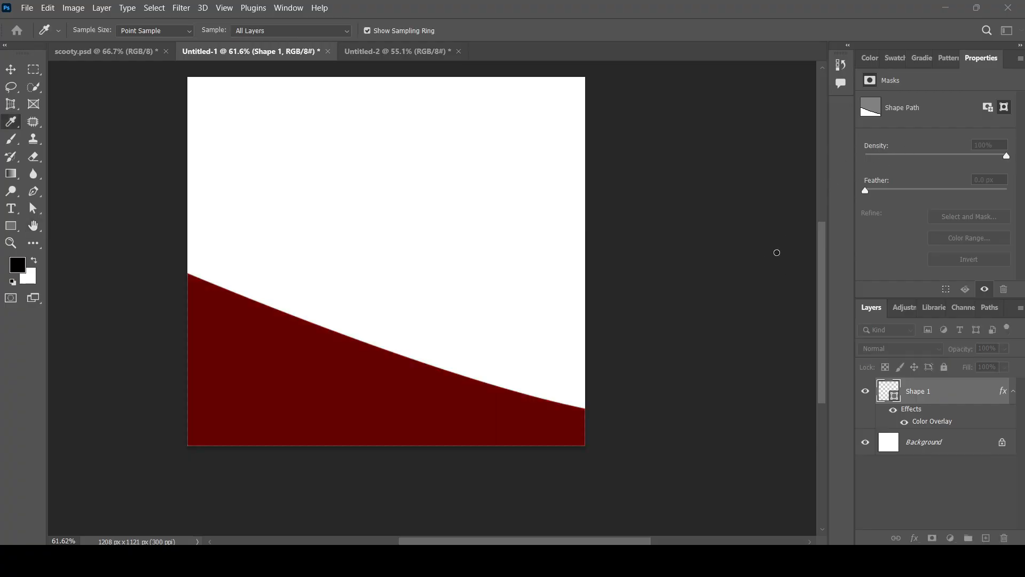
{"action": "left_click", "coordinate": [786, 212]}
{"action": "left_click", "coordinate": [770, 235]}
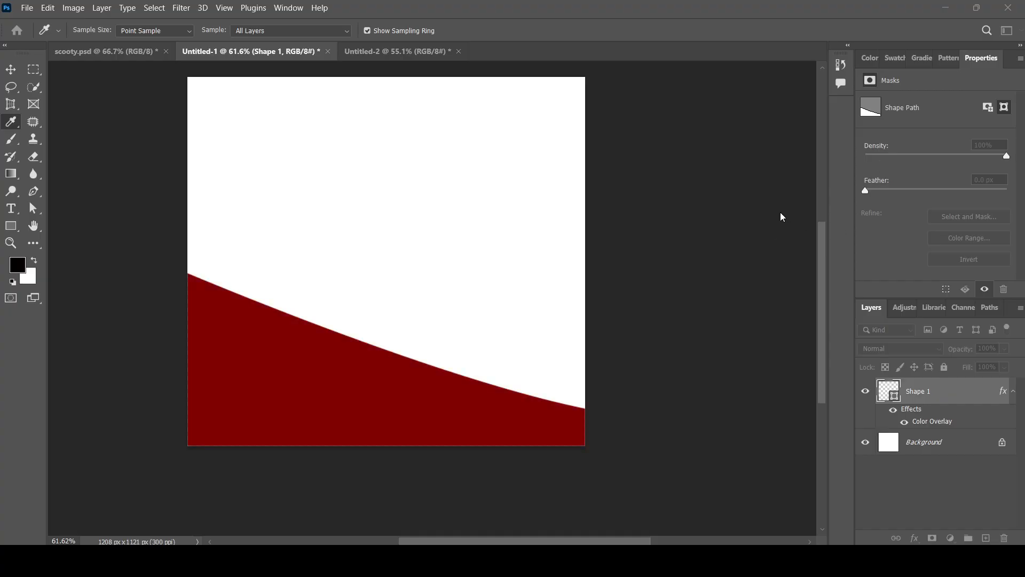
{"action": "left_click", "coordinate": [775, 194]}
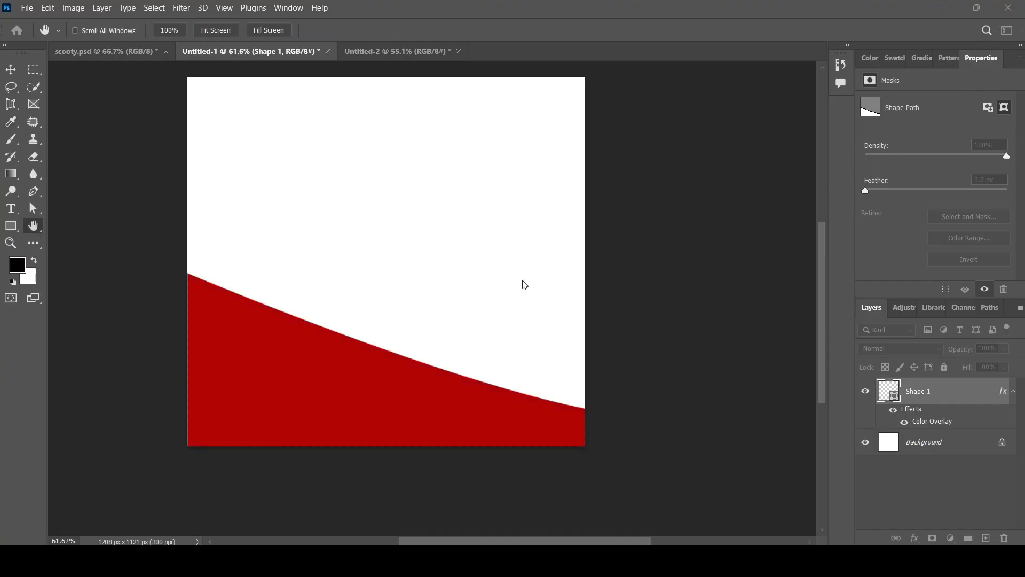
Select the RILOX EV logo on the Untitled-2 reference poster with the Move tool.
{"action": "key", "text": "p"}
{"action": "left_click", "coordinate": [382, 52]}
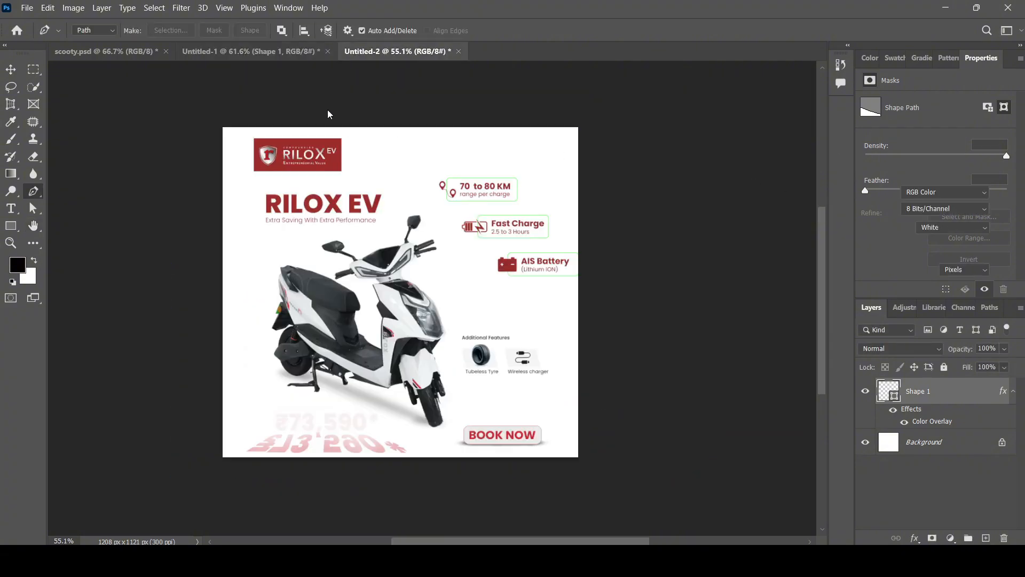
{"action": "left_click", "coordinate": [320, 154]}
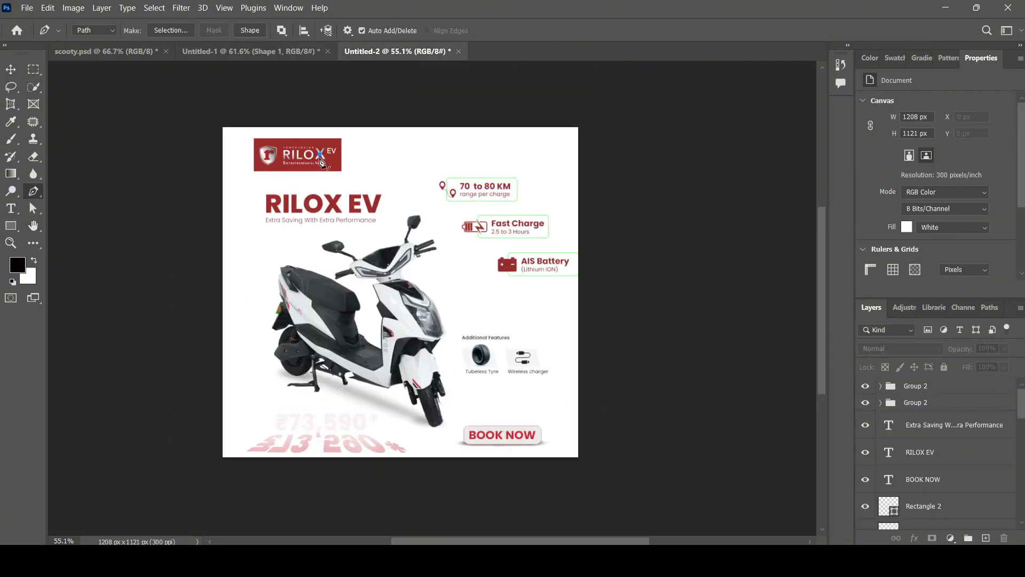
{"action": "key", "text": "Escape"}
{"action": "key", "text": "v"}
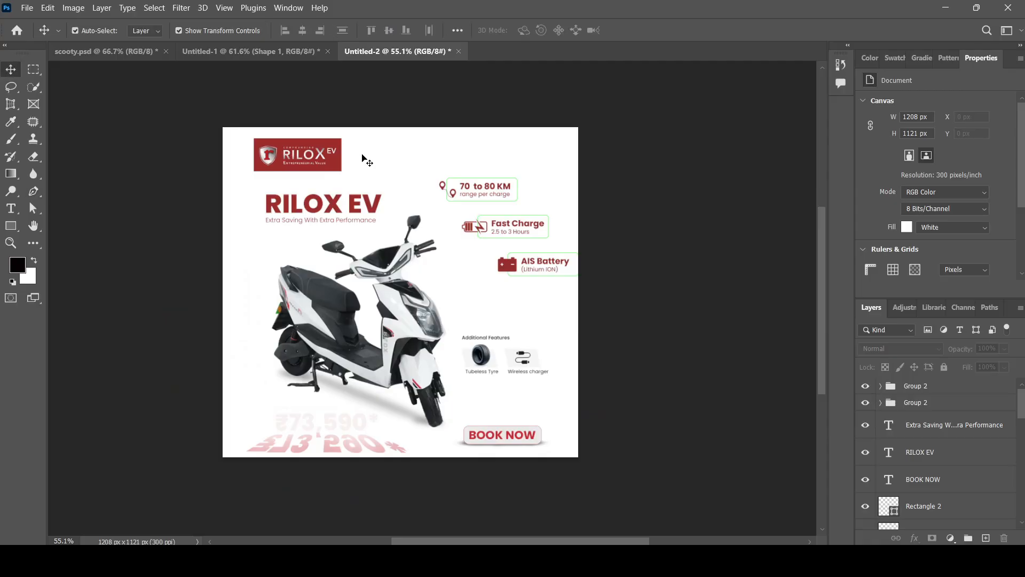
{"action": "left_click", "coordinate": [298, 154]}
Paste the logo into Untitled-1 and place it in the top-left corner.
{"action": "left_click", "coordinate": [277, 52]}
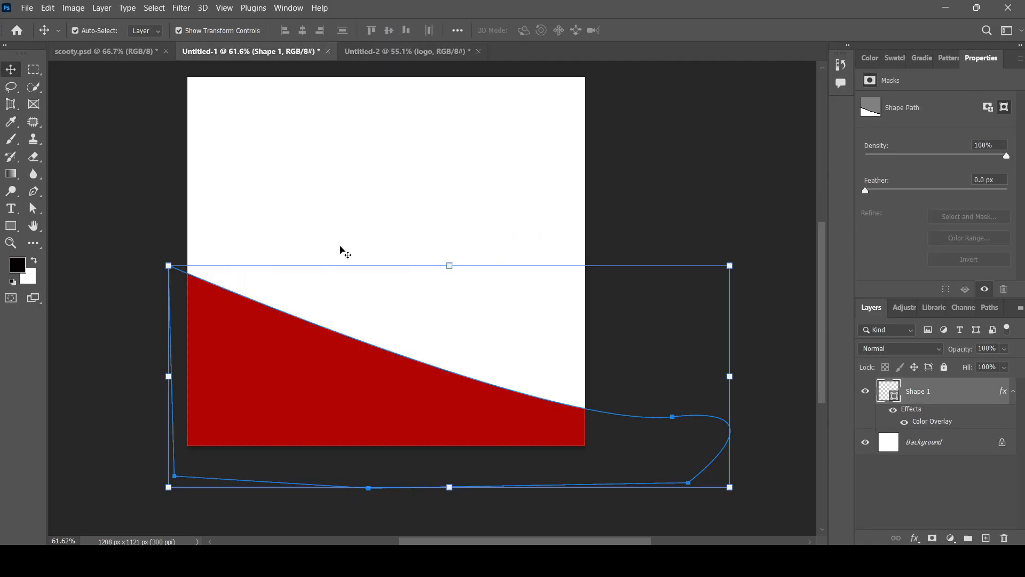
{"action": "left_click", "coordinate": [244, 130]}
{"action": "key", "text": "ctrl+v"}
{"action": "left_click_drag", "start_coordinate": [382, 264], "coordinate": [251, 116]}
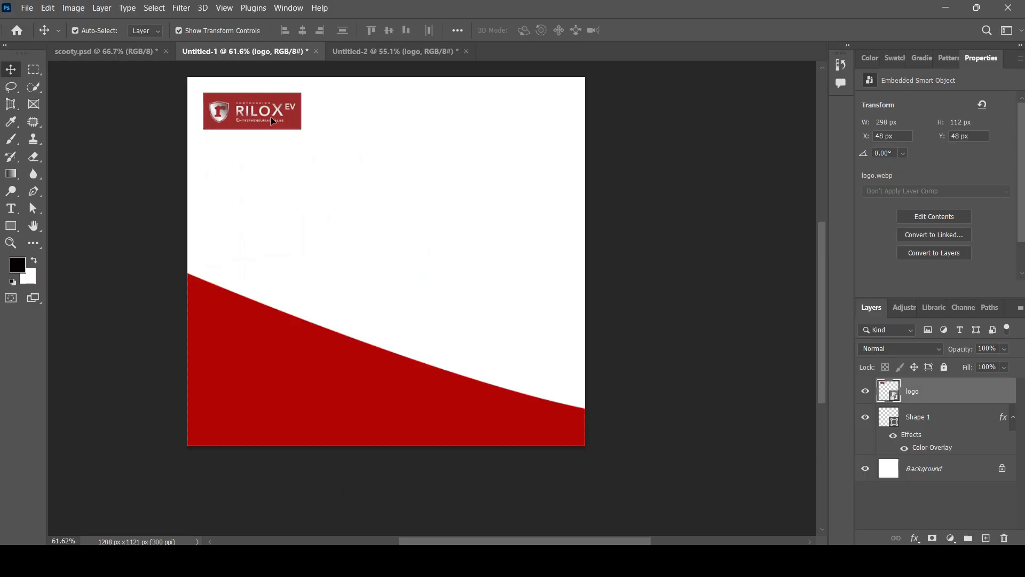
{"action": "left_click", "coordinate": [442, 393]}
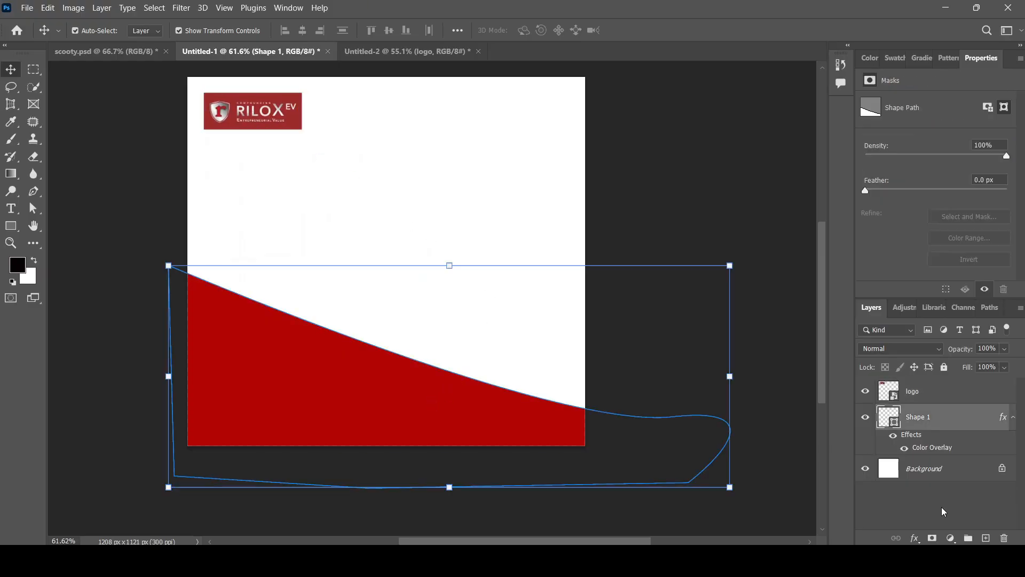
Sample the logo's red with the Eyedropper to make Shape 1 a muted brick red.
{"action": "key", "text": "i"}
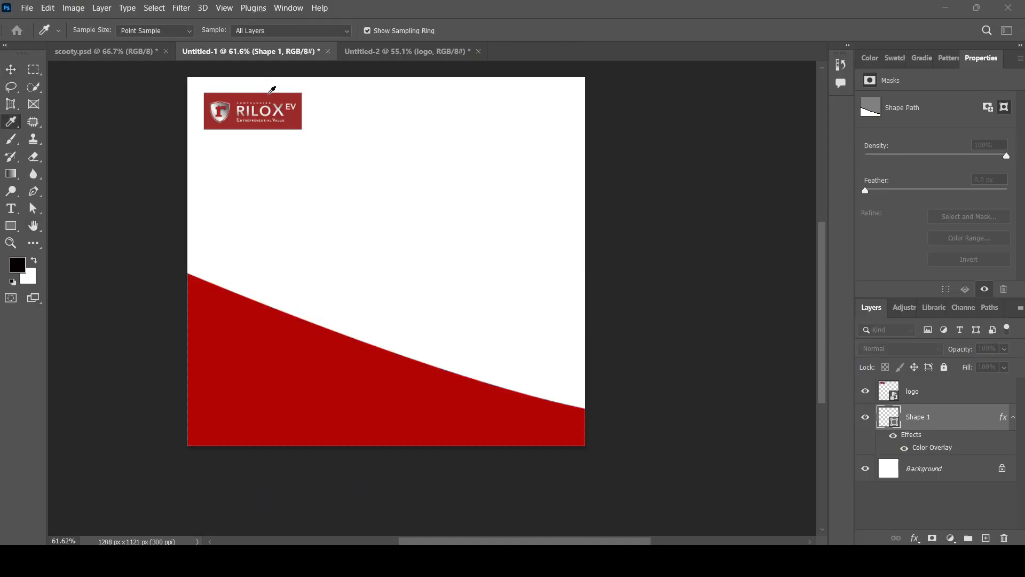
{"action": "left_click", "coordinate": [269, 94]}
{"action": "key", "text": "h"}
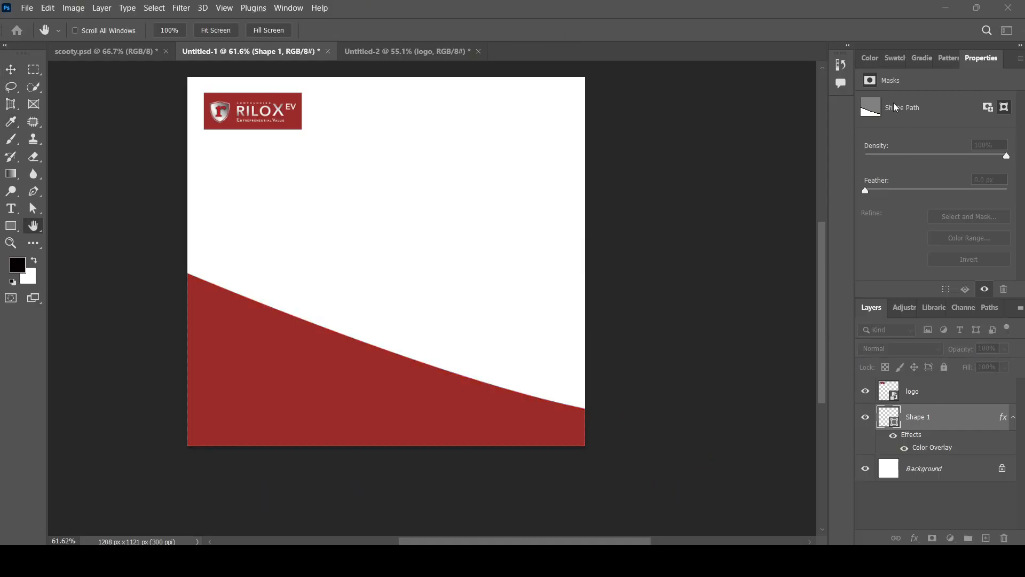
{"action": "key", "text": "v"}
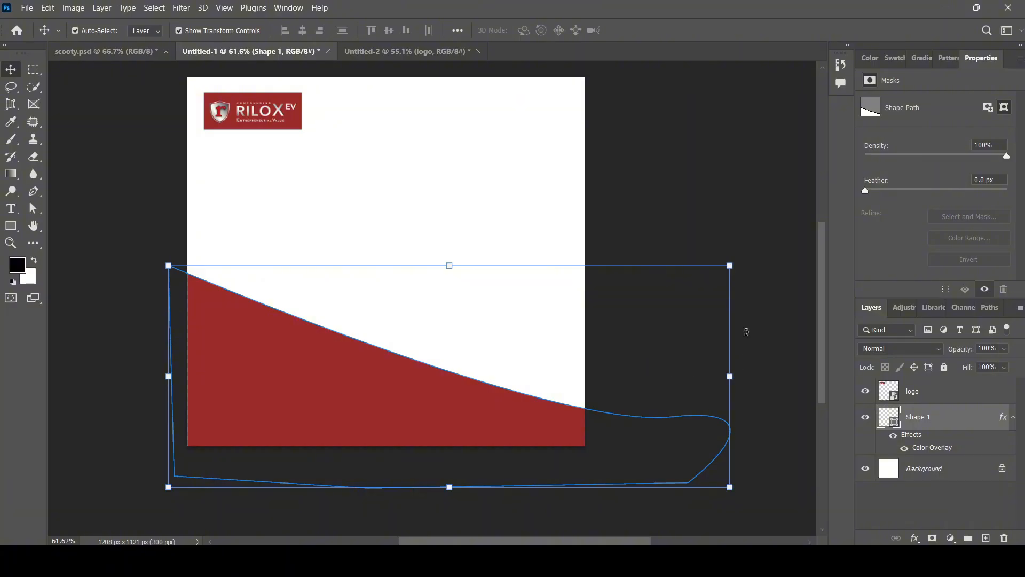
{"action": "left_click", "coordinate": [766, 334]}
{"action": "scroll", "coordinate": [160, 329], "scroll_direction": "down", "scroll_amount": 2}
{"action": "left_click", "coordinate": [269, 315]}
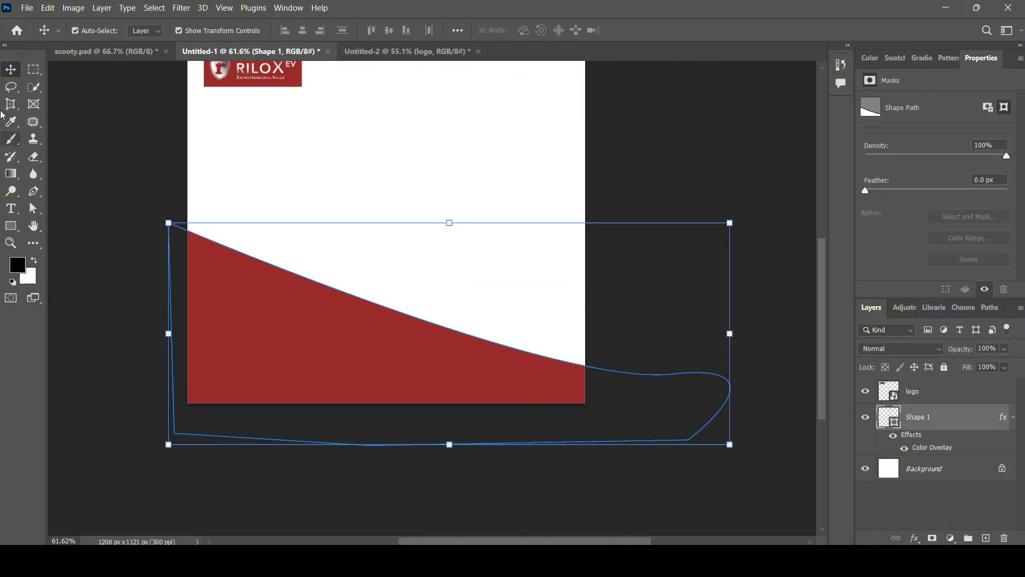
{"action": "scroll", "coordinate": [695, 340], "scroll_direction": "up", "scroll_amount": 3}
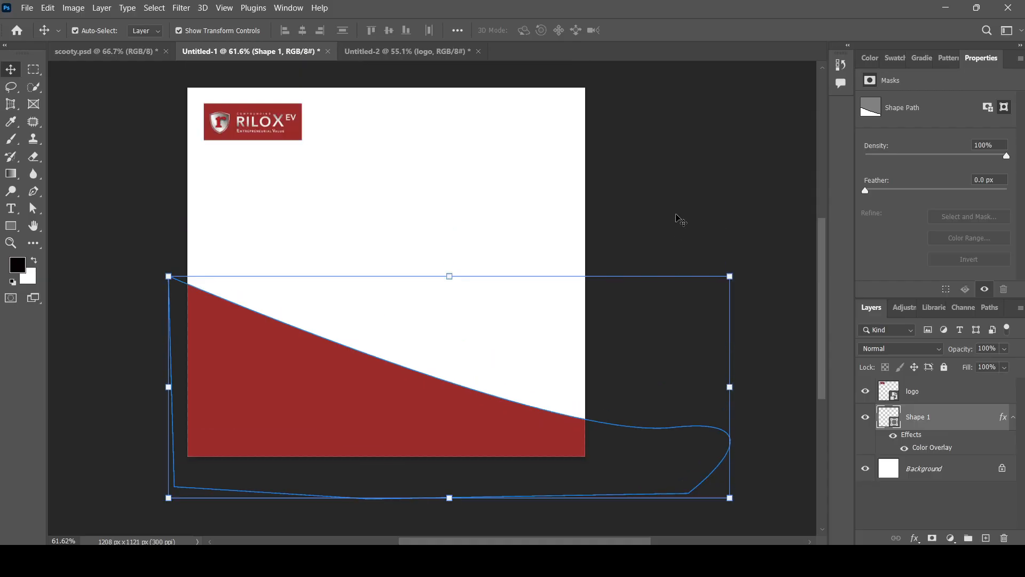
{"action": "left_click", "coordinate": [645, 290]}
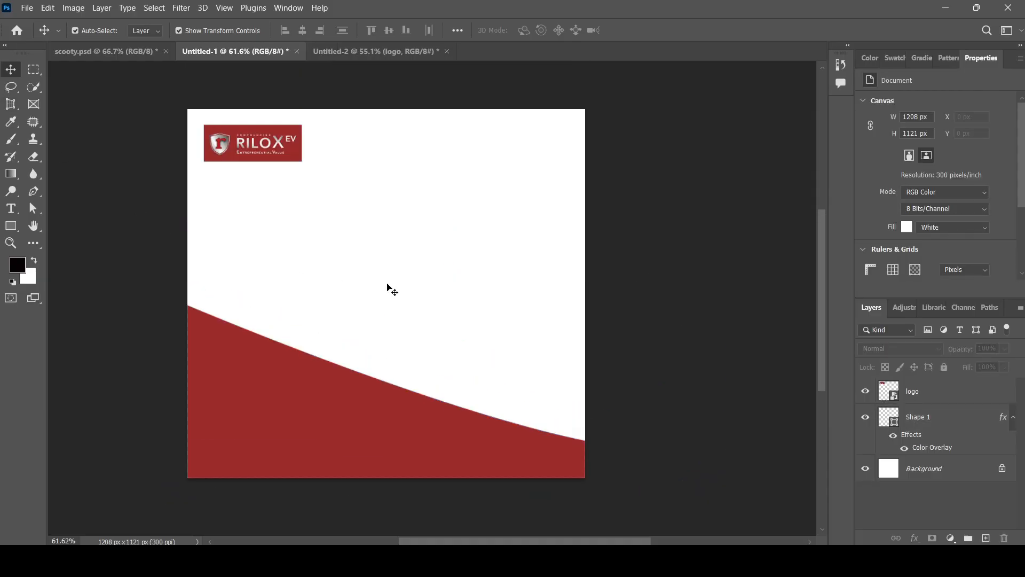
Pen a closed curved path beyond the page's right and top edges, making layer Shape 2.
{"action": "key", "text": "p"}
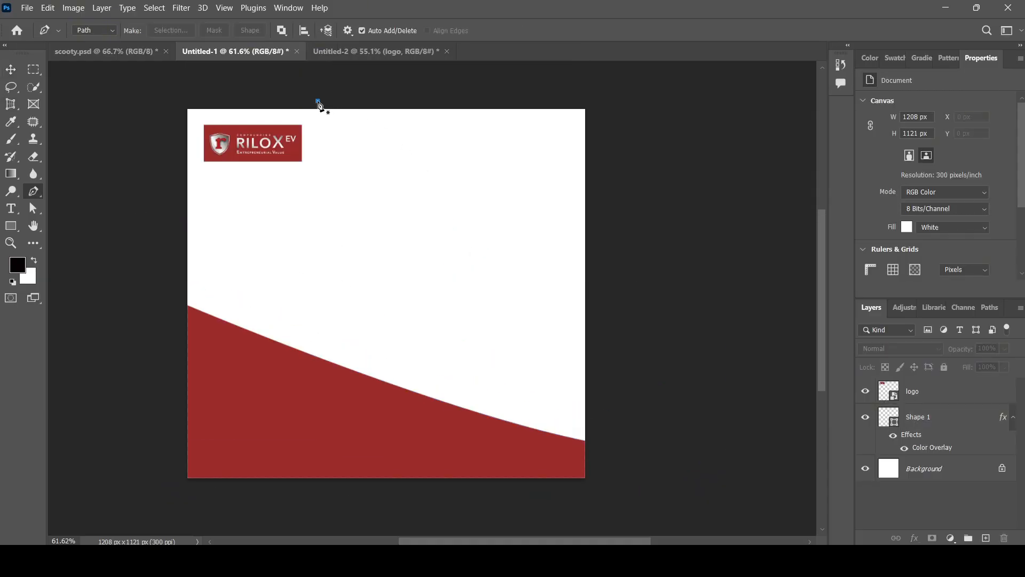
{"action": "left_click_drag", "start_coordinate": [654, 403], "coordinate": [796, 392]}
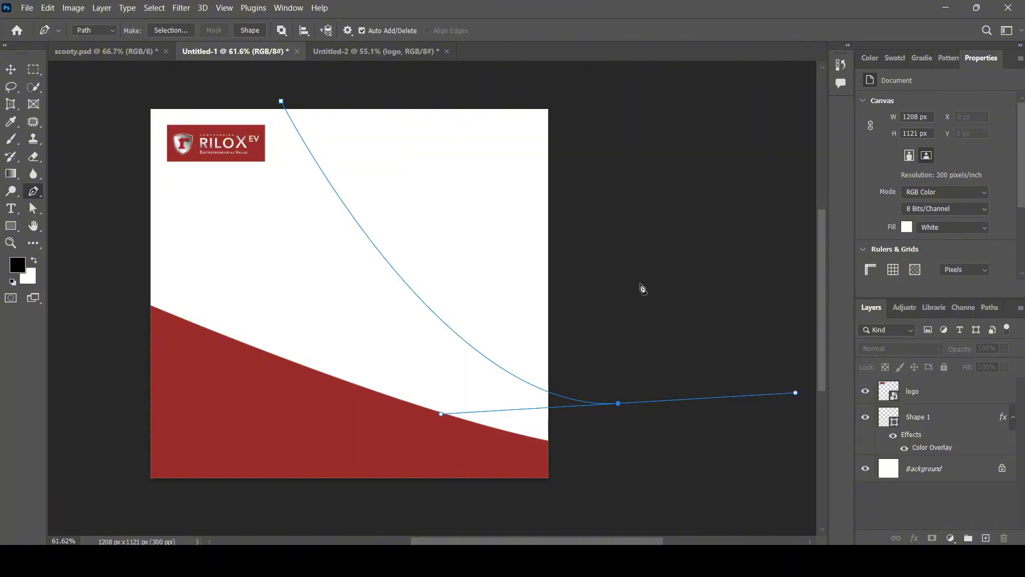
{"action": "left_click", "coordinate": [603, 110]}
{"action": "left_click", "coordinate": [321, 85]}
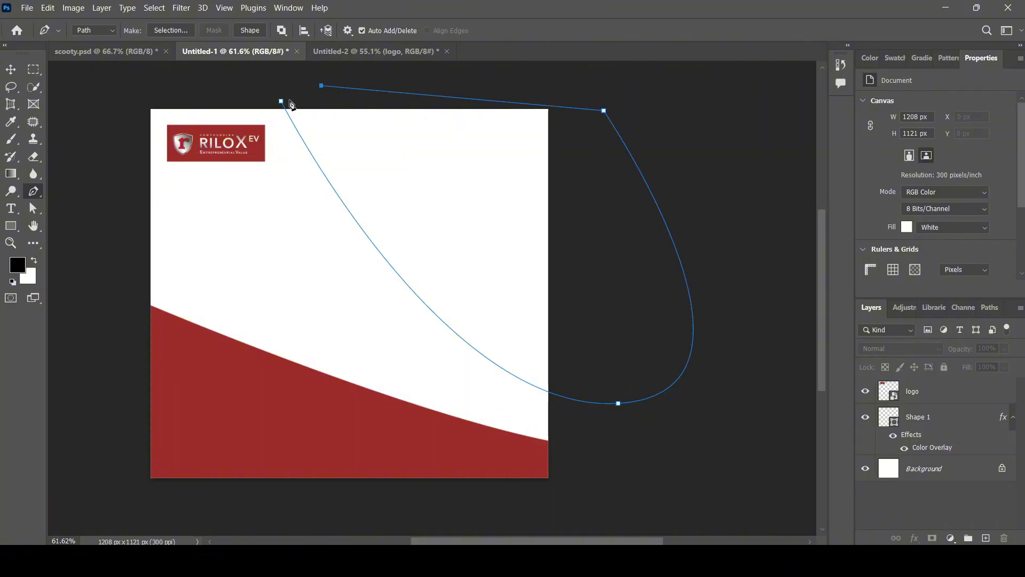
{"action": "left_click", "coordinate": [281, 101]}
{"action": "left_click", "coordinate": [15, 72]}
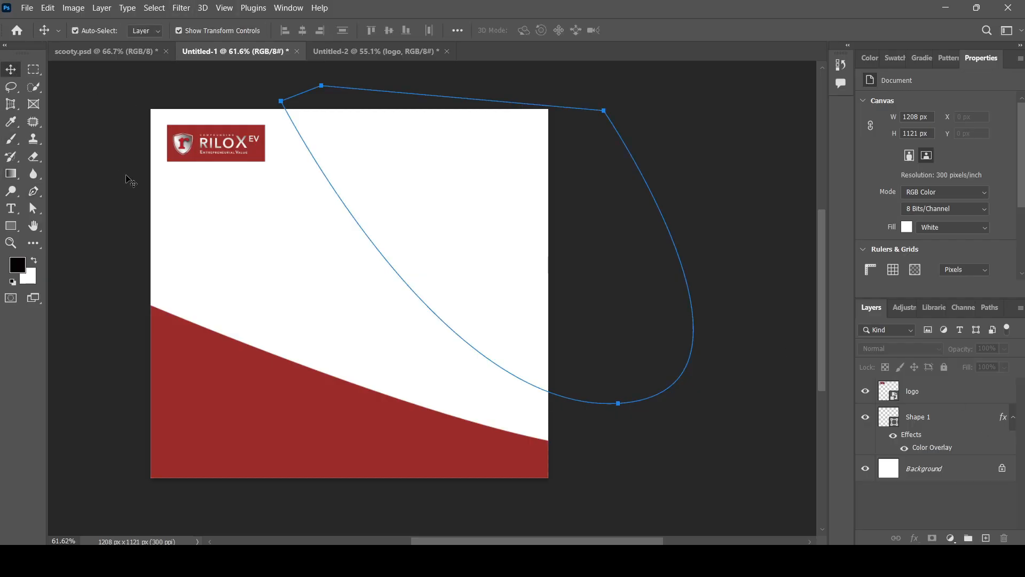
{"action": "key", "text": "p"}
{"action": "left_click", "coordinate": [374, 90]}
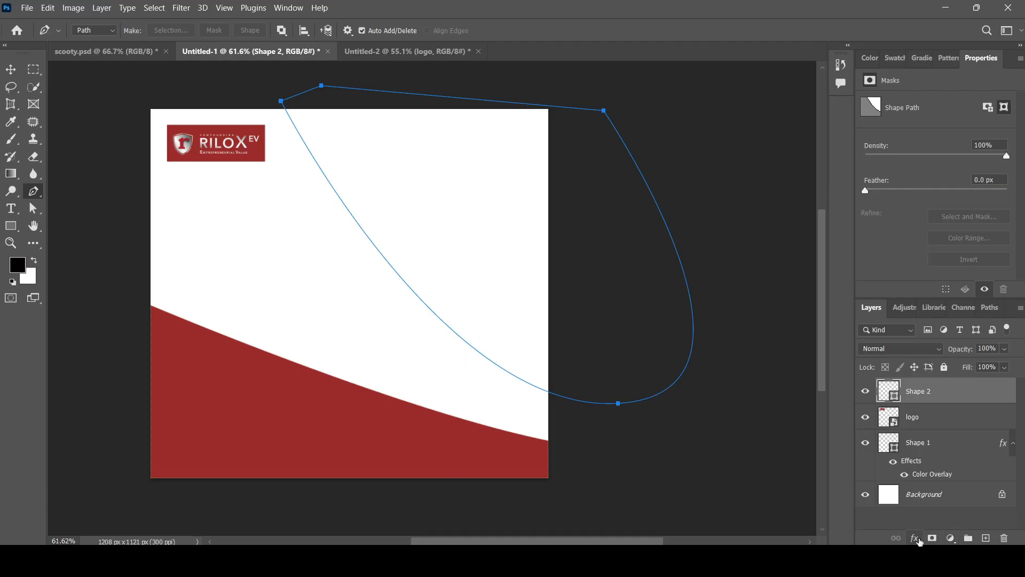
Give Shape 2 a pale grey Color Overlay, sampling light grey from the logo.
{"action": "left_click", "coordinate": [927, 492]}
{"action": "left_click", "coordinate": [743, 149]}
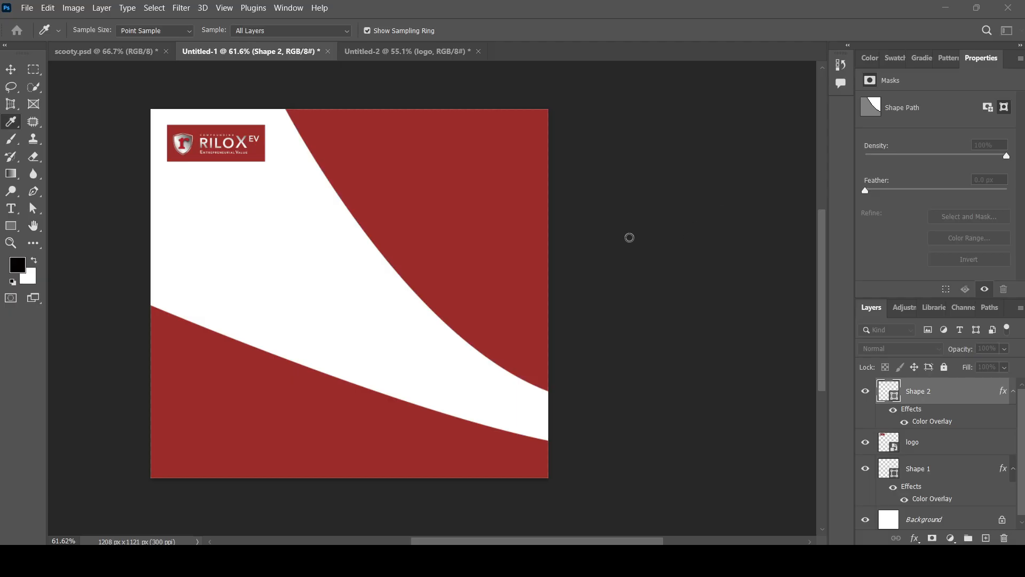
{"action": "left_click", "coordinate": [616, 178]}
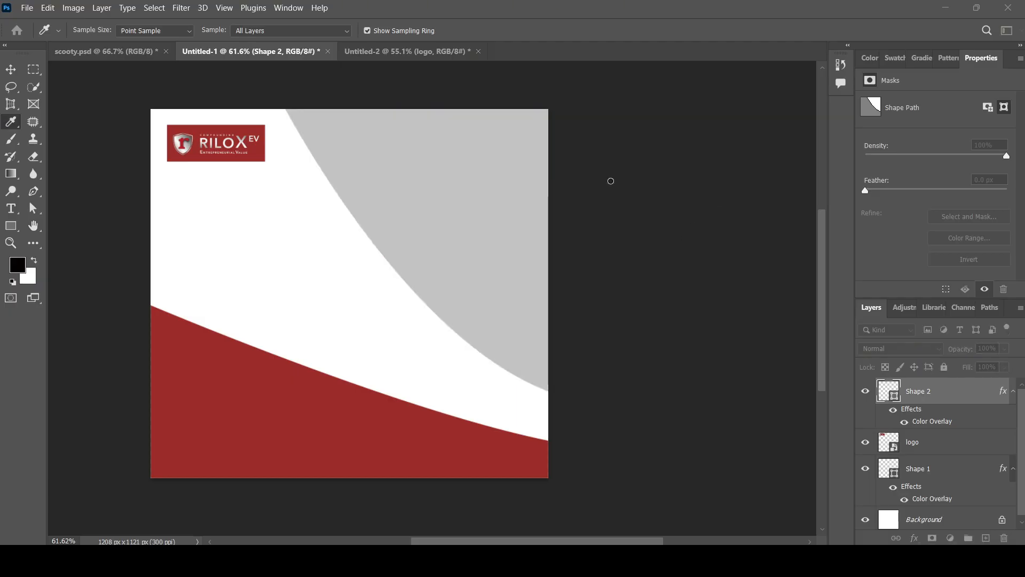
{"action": "left_click", "coordinate": [612, 175]}
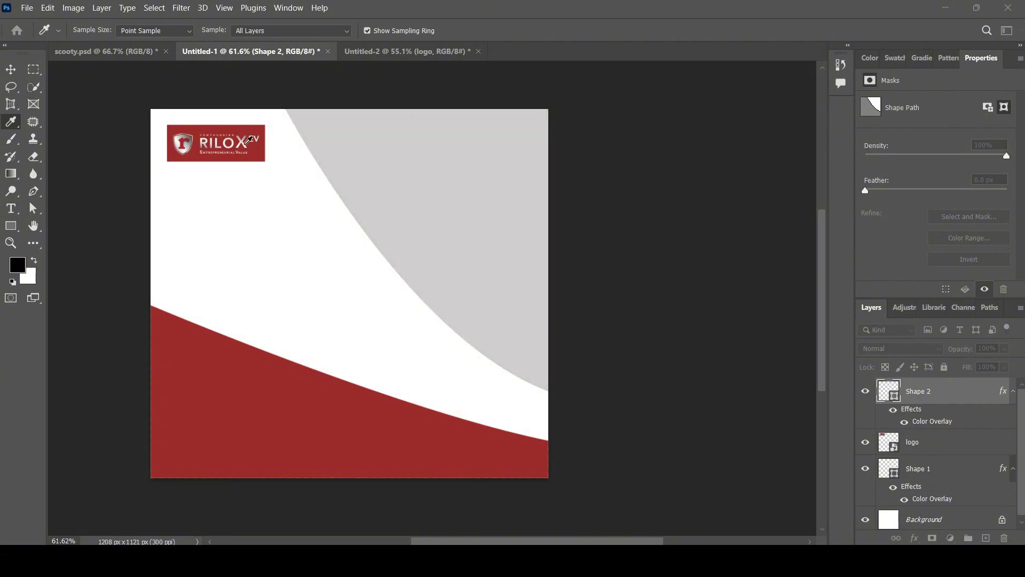
{"action": "left_click", "coordinate": [247, 141]}
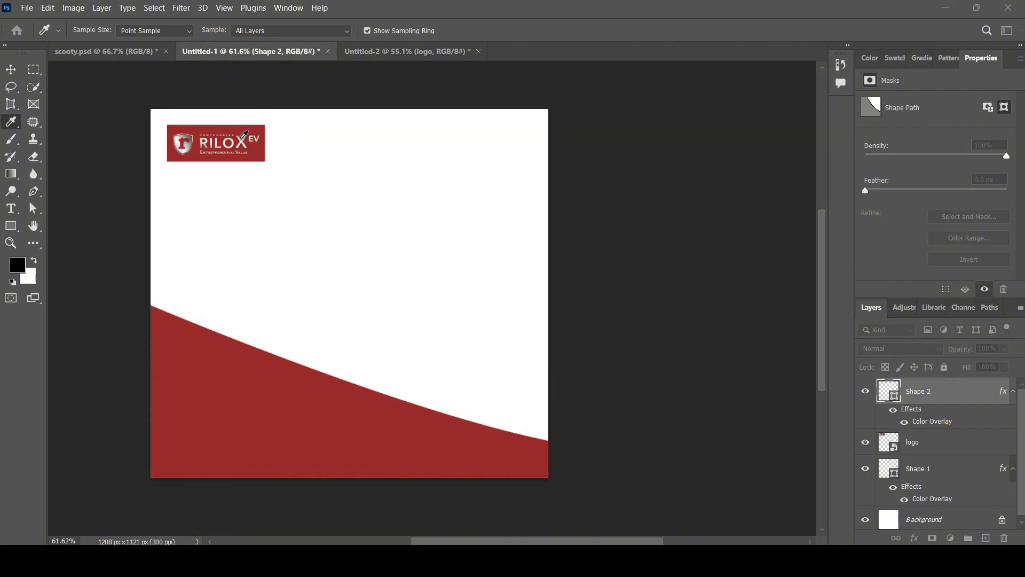
{"action": "left_click", "coordinate": [243, 137]}
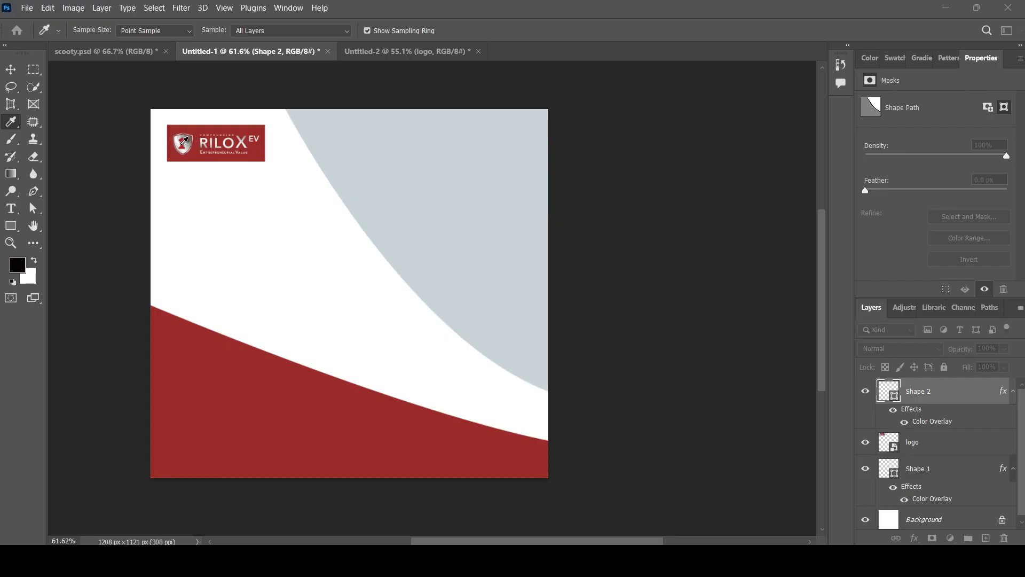
{"action": "left_click", "coordinate": [180, 145]}
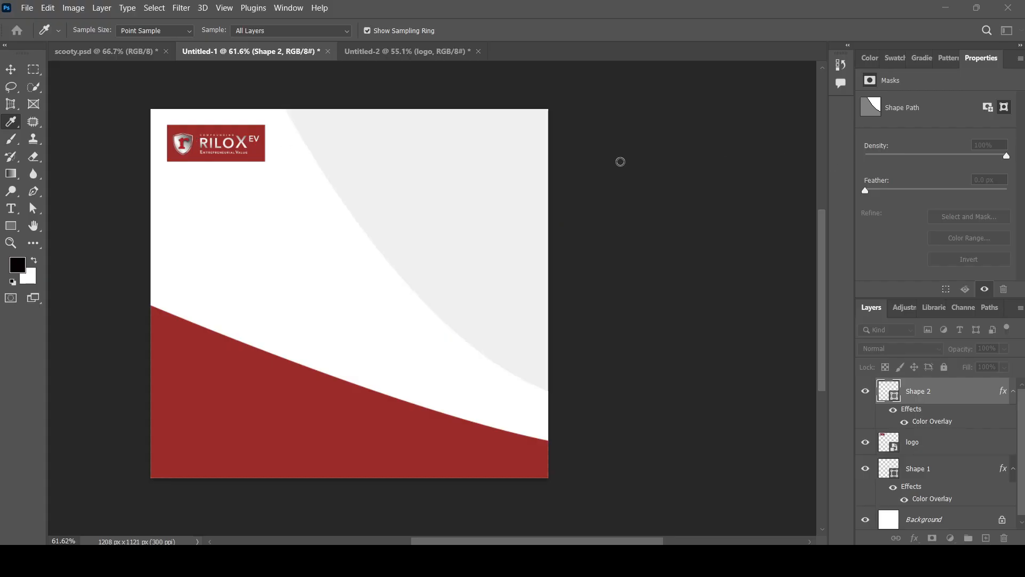
{"action": "left_click", "coordinate": [610, 161]}
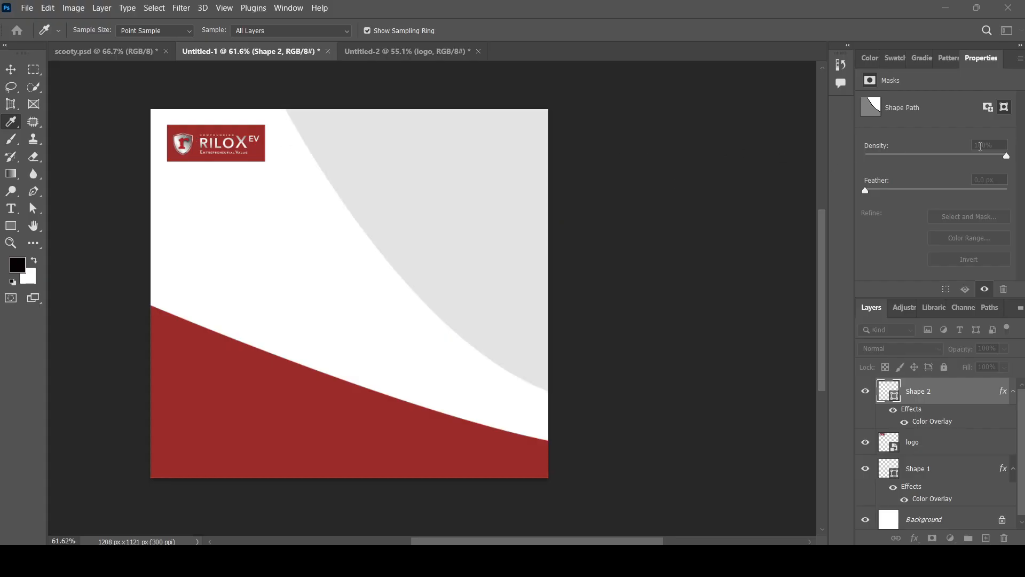
{"action": "left_click", "coordinate": [931, 144]}
{"action": "key", "text": "p"}
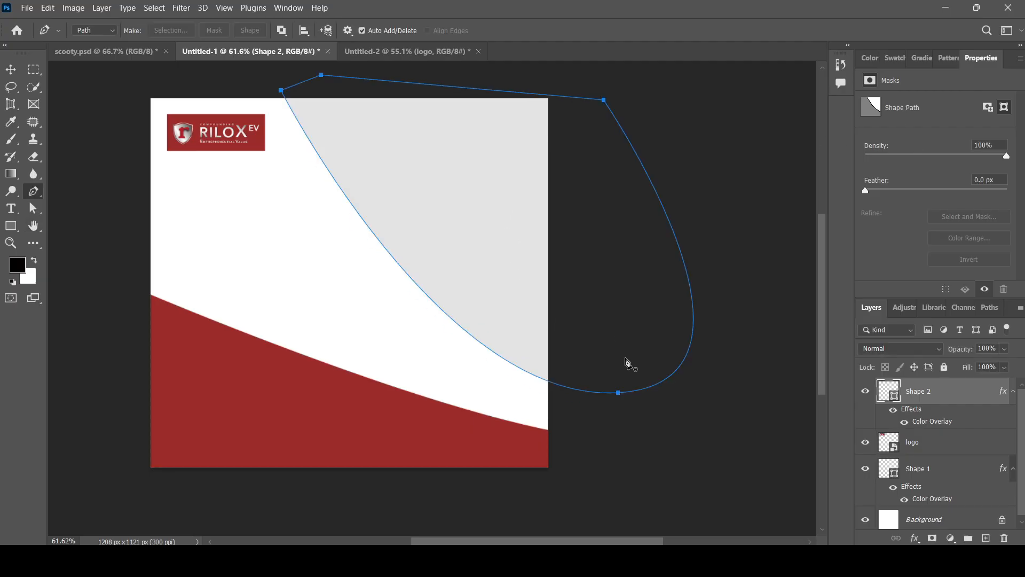
{"action": "left_click", "coordinate": [12, 71]}
Select the red Shape 1 and add an anchor point on its top curve.
{"action": "left_click", "coordinate": [707, 463]}
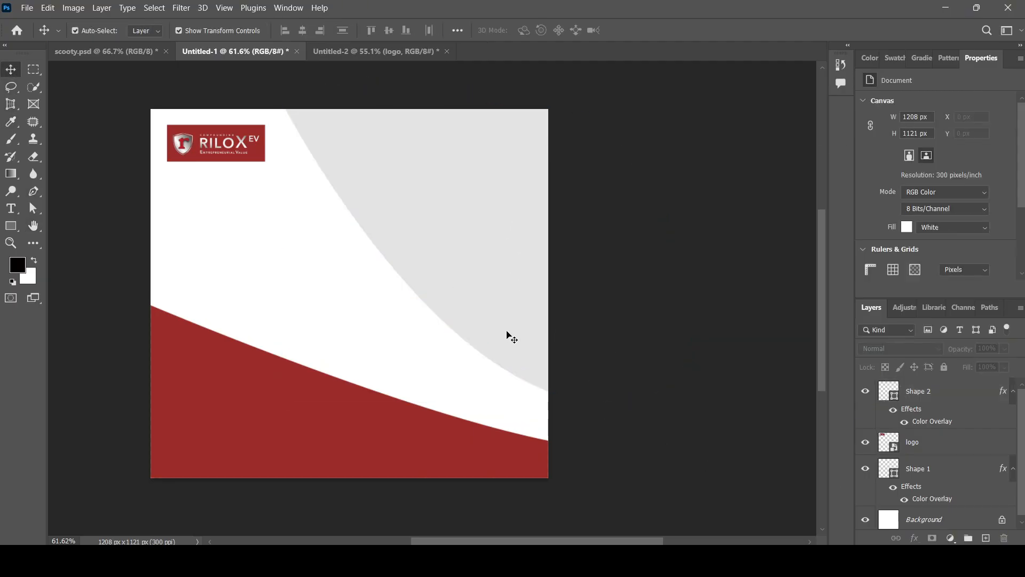
{"action": "scroll", "coordinate": [435, 310], "scroll_direction": "down", "scroll_amount": 3}
{"action": "scroll", "coordinate": [261, 344], "scroll_direction": "up", "scroll_amount": 3}
{"action": "scroll", "coordinate": [243, 299], "scroll_direction": "up", "scroll_amount": 1}
{"action": "scroll", "coordinate": [479, 266], "scroll_direction": "down", "scroll_amount": 3}
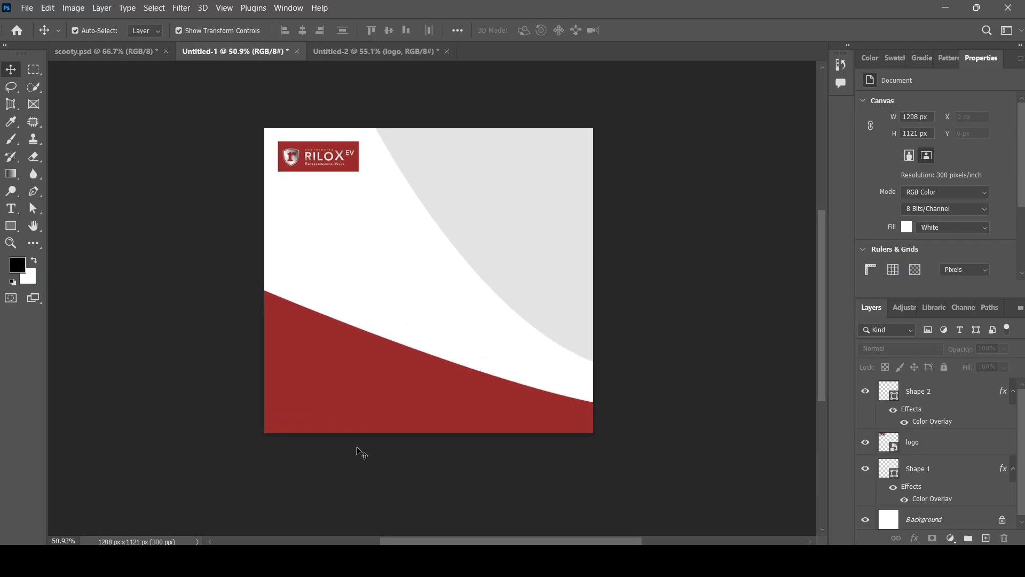
{"action": "scroll", "coordinate": [388, 334], "scroll_direction": "up", "scroll_amount": 3}
{"action": "left_click", "coordinate": [574, 418]}
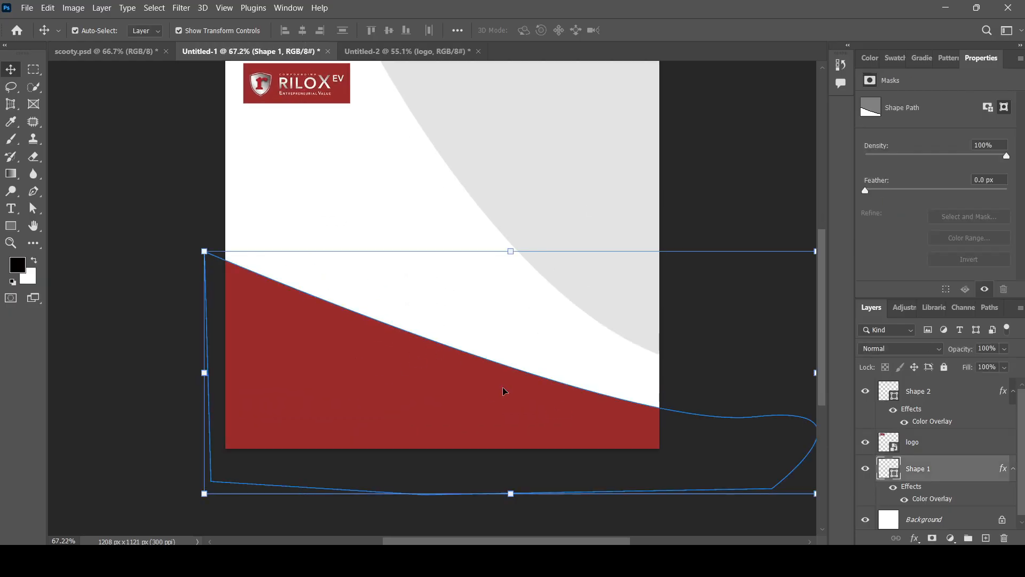
{"action": "key", "text": "p"}
{"action": "scroll", "coordinate": [503, 392], "scroll_direction": "down", "scroll_amount": 1}
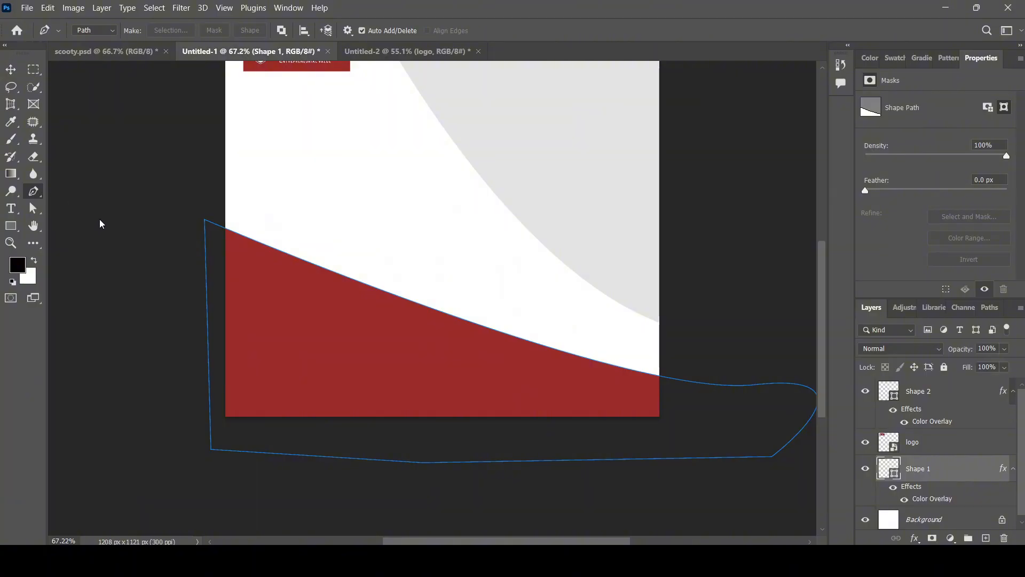
{"action": "left_click", "coordinate": [475, 328]}
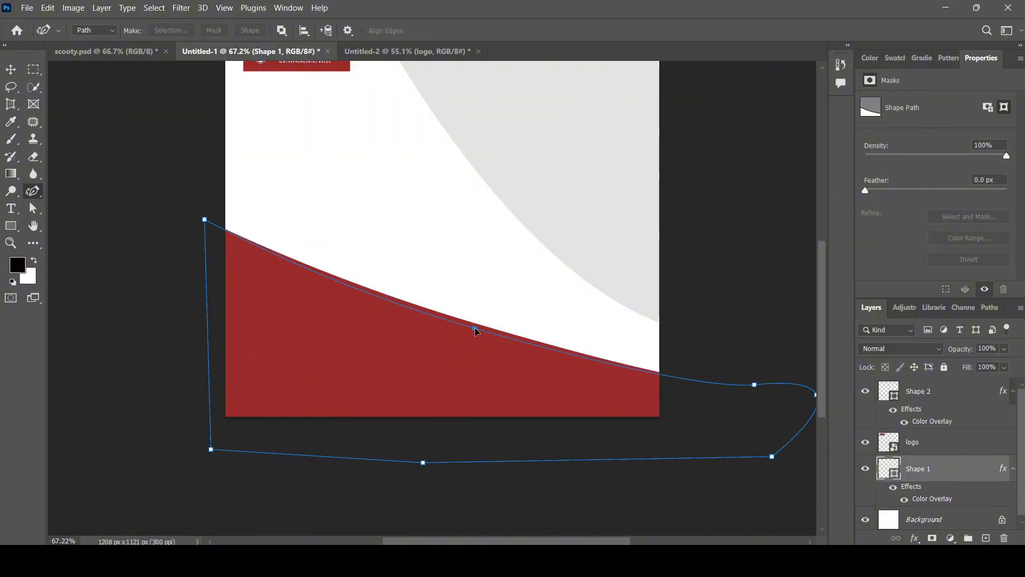
{"action": "left_click_drag", "start_coordinate": [475, 328], "coordinate": [467, 321]}
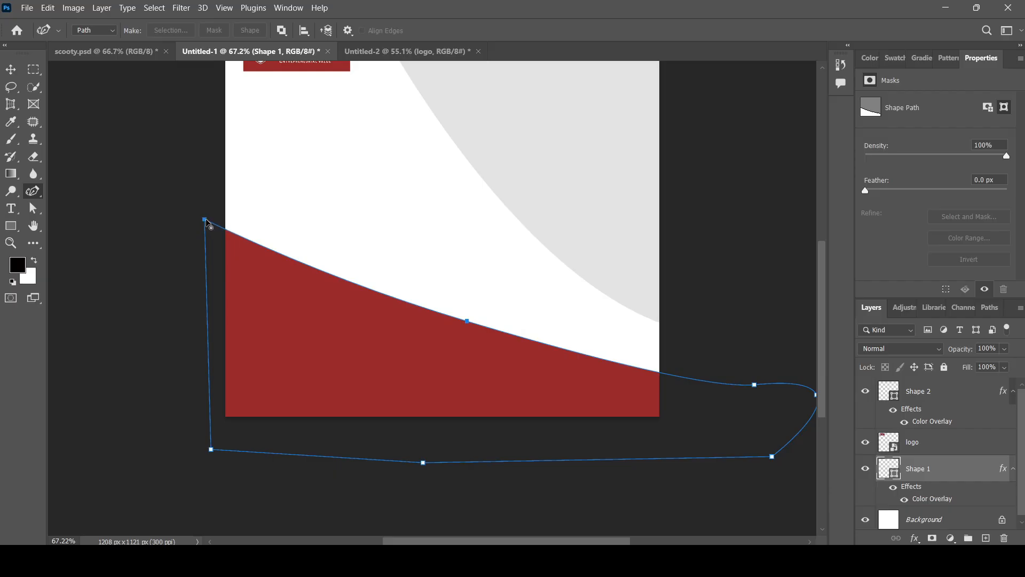
Raise the top-left anchors and lower the middle anchor to bow the red edge.
{"action": "left_click_drag", "start_coordinate": [205, 219], "coordinate": [204, 204]}
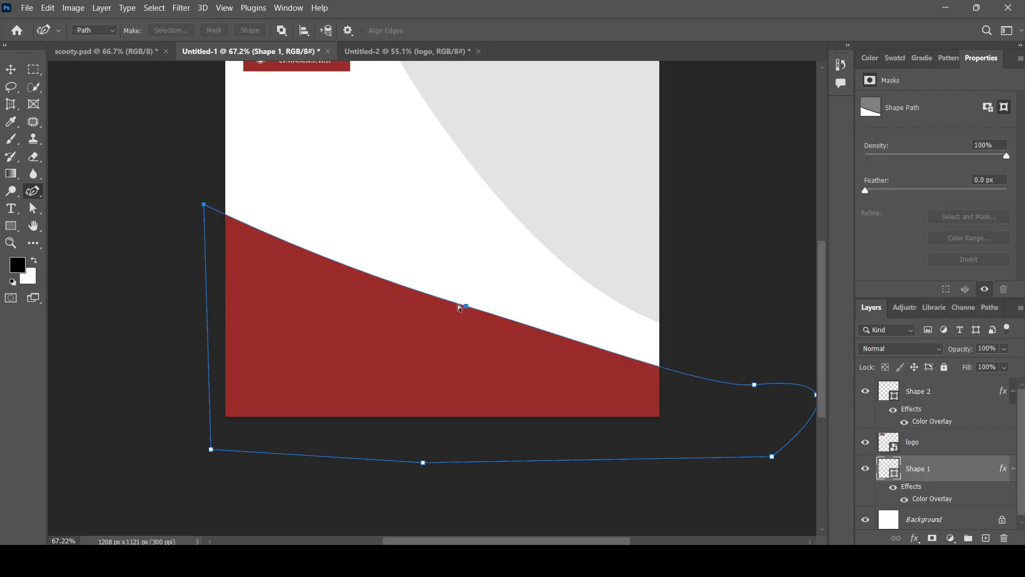
{"action": "left_click_drag", "start_coordinate": [466, 313], "coordinate": [421, 300]}
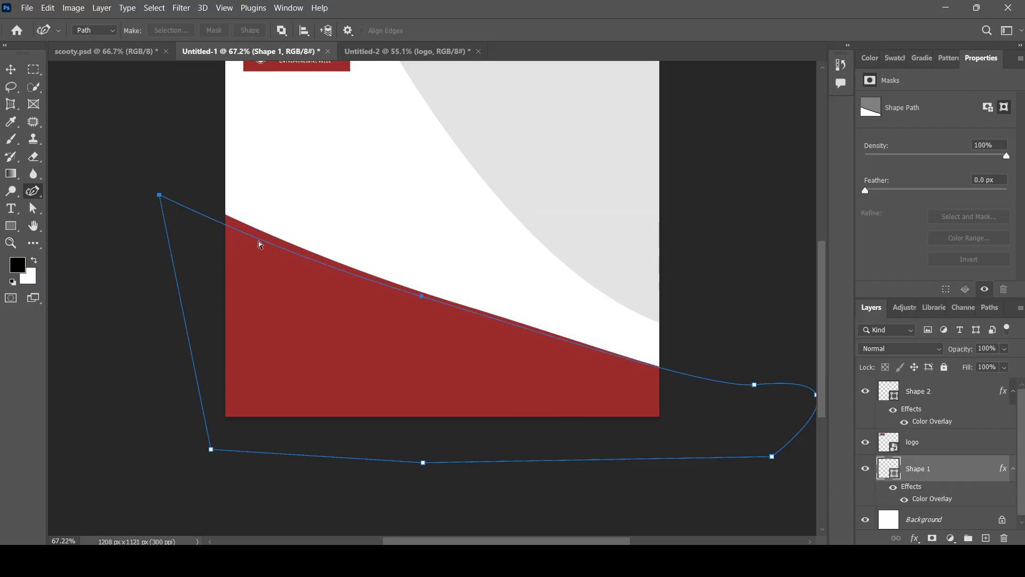
{"action": "key", "text": "ctrl+z"}
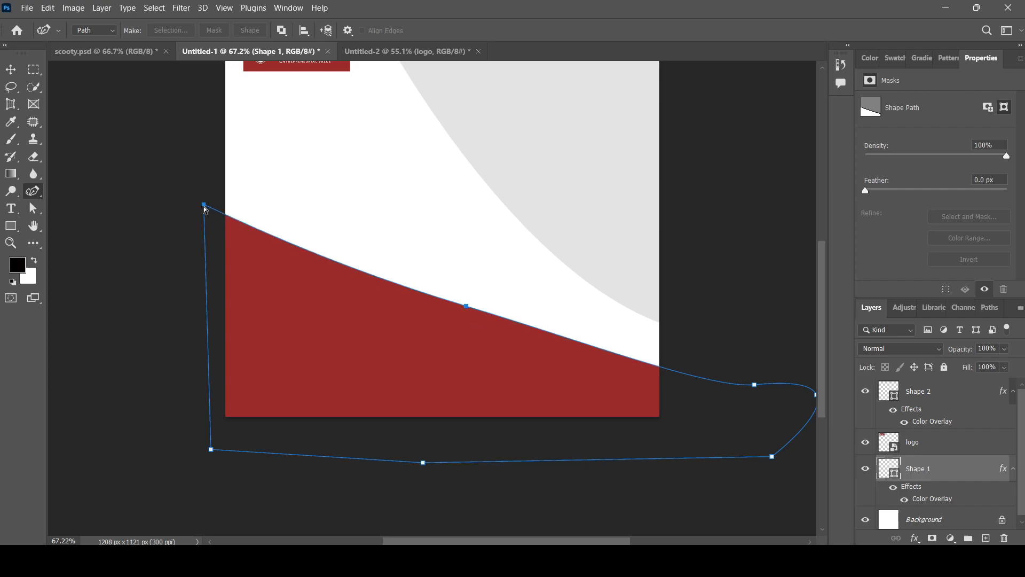
{"action": "left_click_drag", "start_coordinate": [203, 206], "coordinate": [205, 198]}
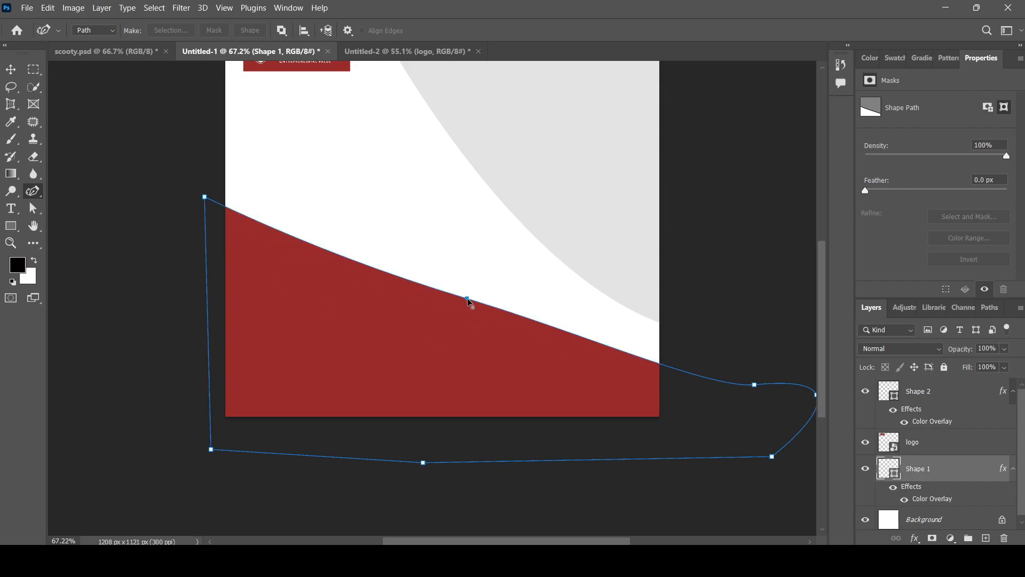
{"action": "left_click_drag", "start_coordinate": [467, 298], "coordinate": [466, 311]}
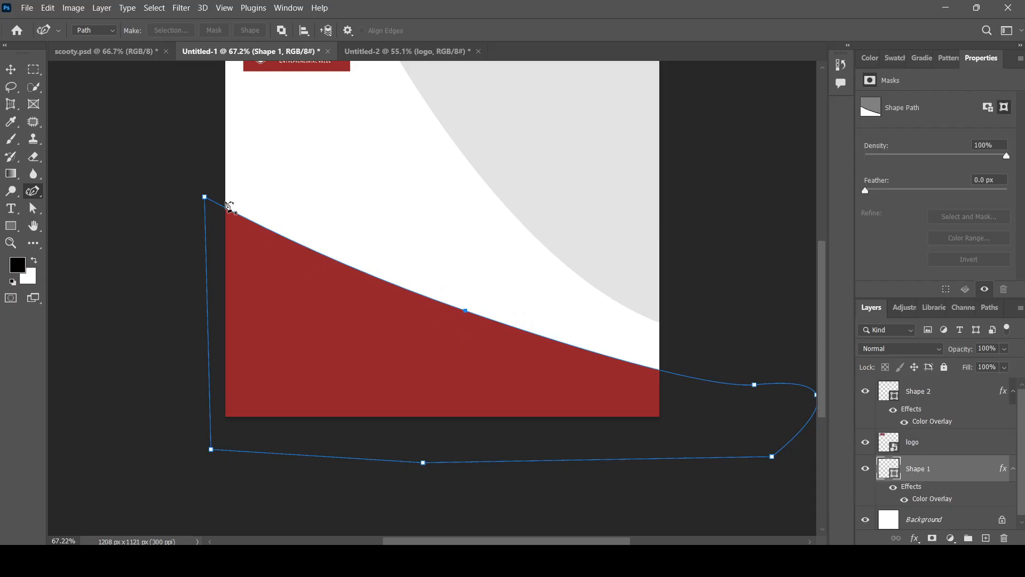
{"action": "scroll", "coordinate": [411, 374], "scroll_direction": "up", "scroll_amount": 2}
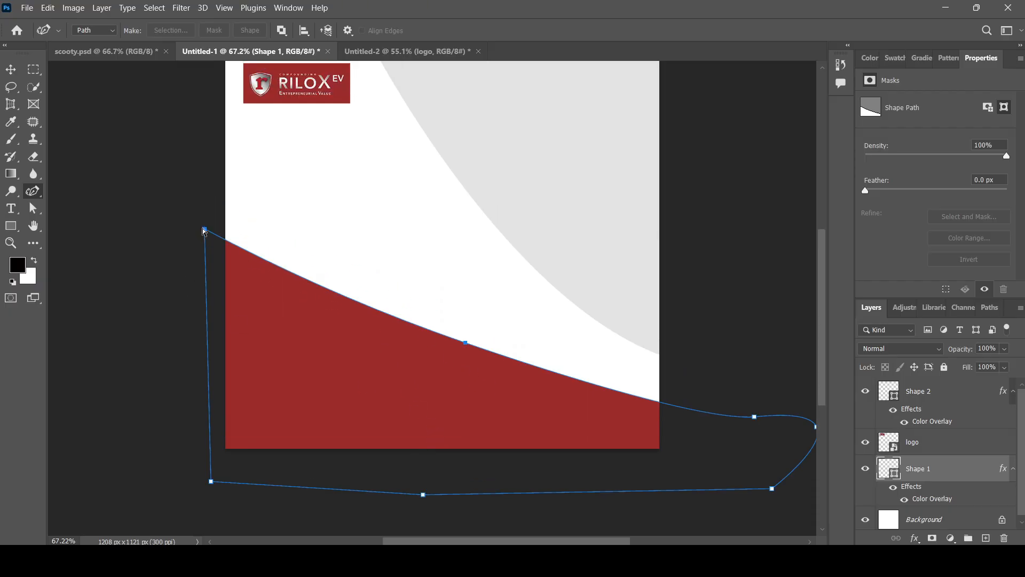
{"action": "scroll", "coordinate": [666, 436], "scroll_direction": "down", "scroll_amount": 3}
{"action": "scroll", "coordinate": [667, 436], "scroll_direction": "up", "scroll_amount": 6}
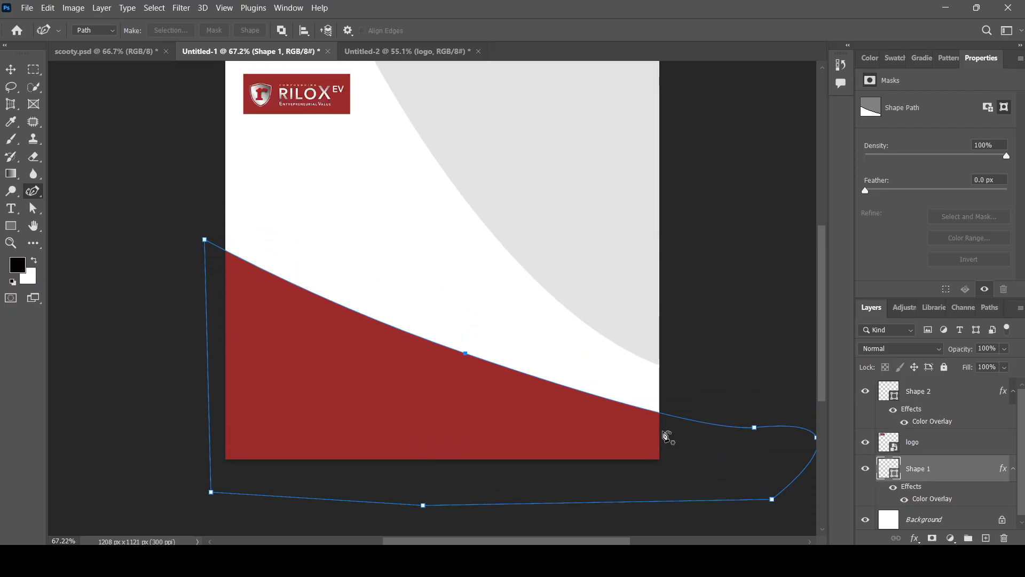
{"action": "scroll", "coordinate": [667, 436], "scroll_direction": "down", "scroll_amount": 3}
{"action": "left_click_drag", "start_coordinate": [465, 343], "coordinate": [450, 348]}
{"action": "scroll", "coordinate": [504, 321], "scroll_direction": "down", "scroll_amount": 1}
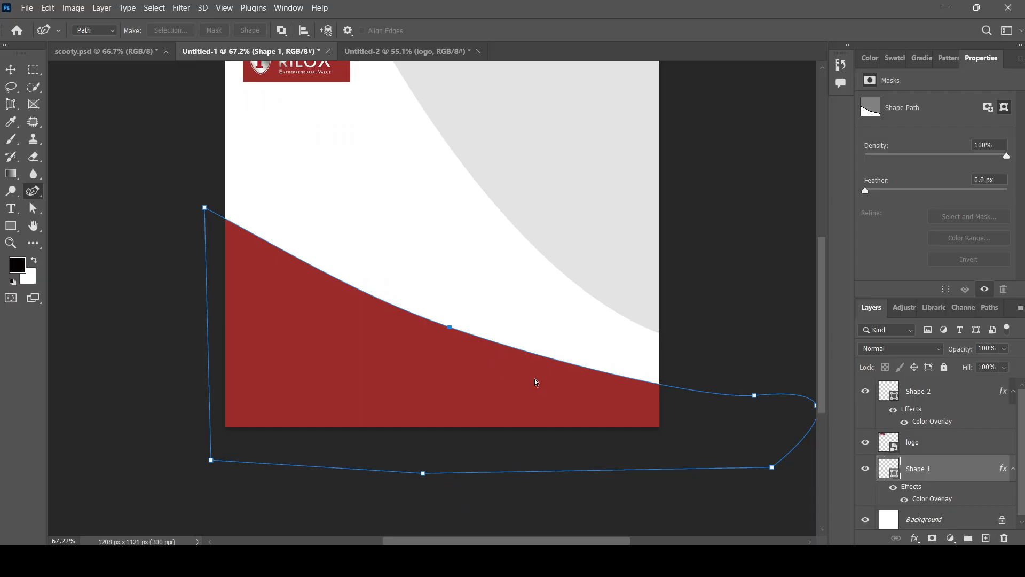
{"action": "key", "text": "ctrl+z"}
Delete the extra middle anchor so the red edge curves evenly, then deselect.
{"action": "left_click", "coordinate": [465, 322]}
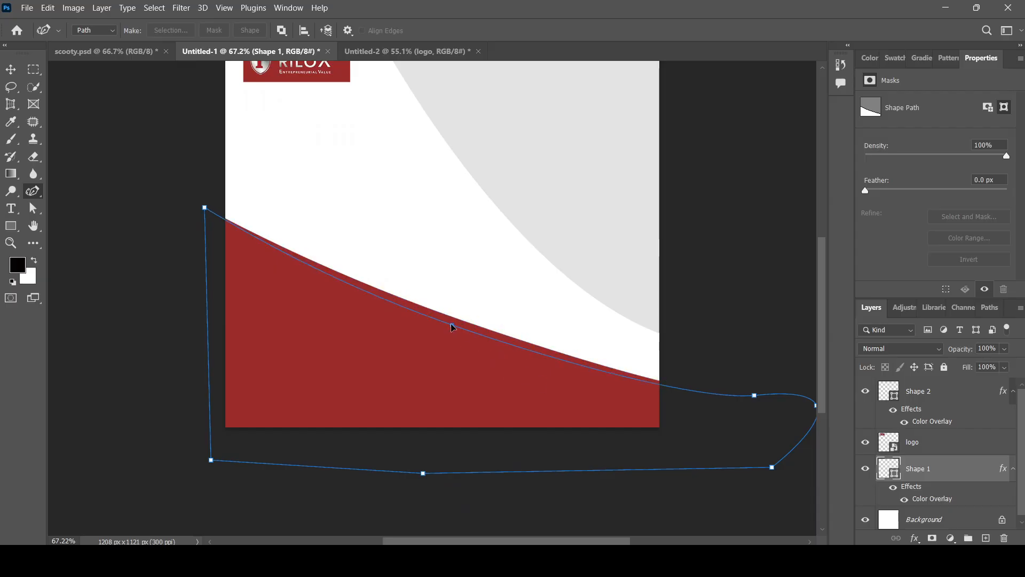
{"action": "left_click_drag", "start_coordinate": [452, 325], "coordinate": [452, 325]}
{"action": "scroll", "coordinate": [534, 384], "scroll_direction": "up", "scroll_amount": 1}
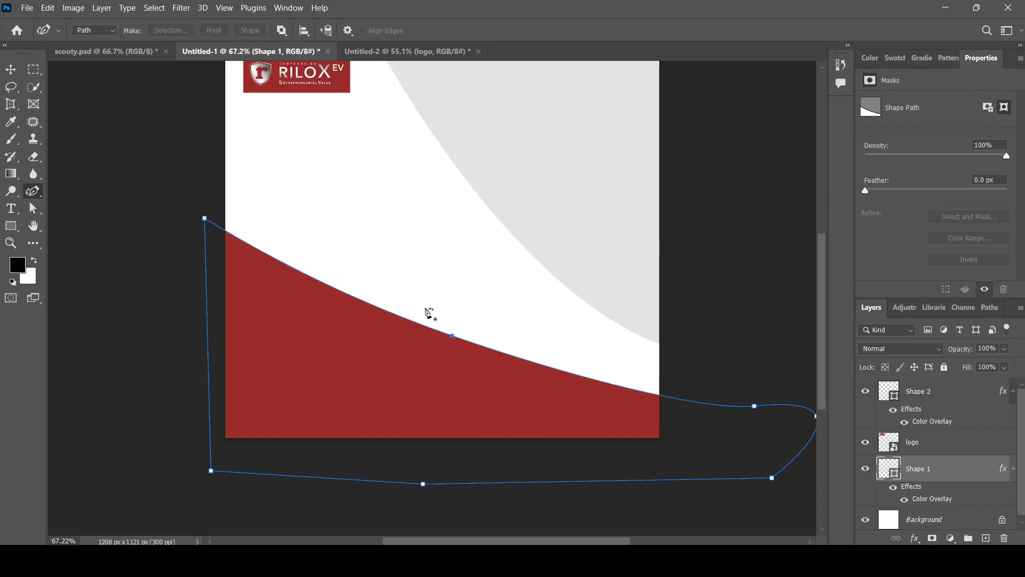
{"action": "scroll", "coordinate": [435, 326], "scroll_direction": "up", "scroll_amount": 2}
{"action": "scroll", "coordinate": [441, 339], "scroll_direction": "down", "scroll_amount": 1}
{"action": "scroll", "coordinate": [441, 339], "scroll_direction": "up", "scroll_amount": 1}
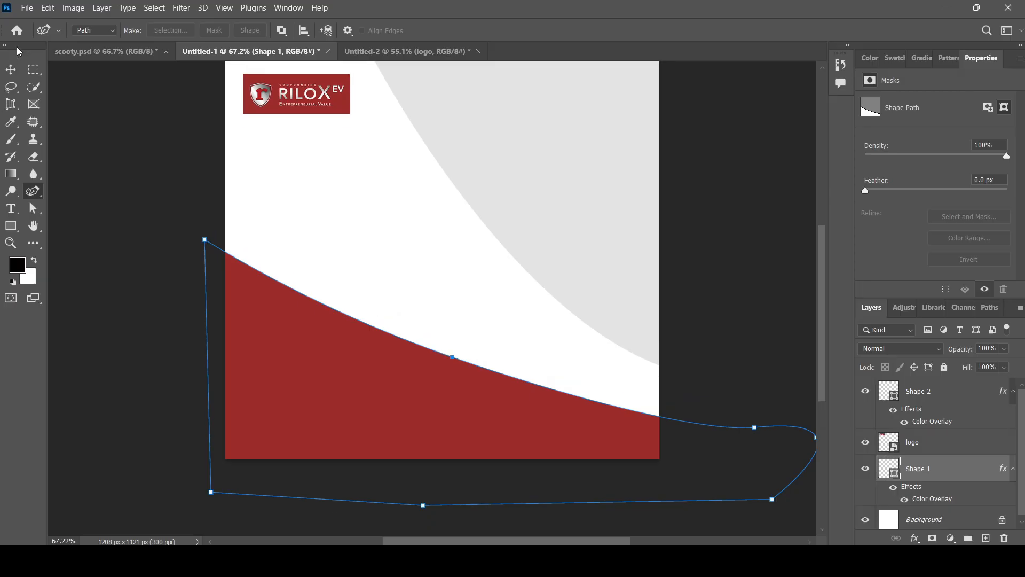
{"action": "left_click", "coordinate": [12, 69]}
{"action": "left_click", "coordinate": [135, 238]}
{"action": "scroll", "coordinate": [135, 238], "scroll_direction": "up", "scroll_amount": 2}
{"action": "scroll", "coordinate": [220, 267], "scroll_direction": "down", "scroll_amount": 2}
Bring the scooter image from the reference ad into the design and enlarge it.
{"action": "scroll", "coordinate": [460, 274], "scroll_direction": "down", "scroll_amount": 4}
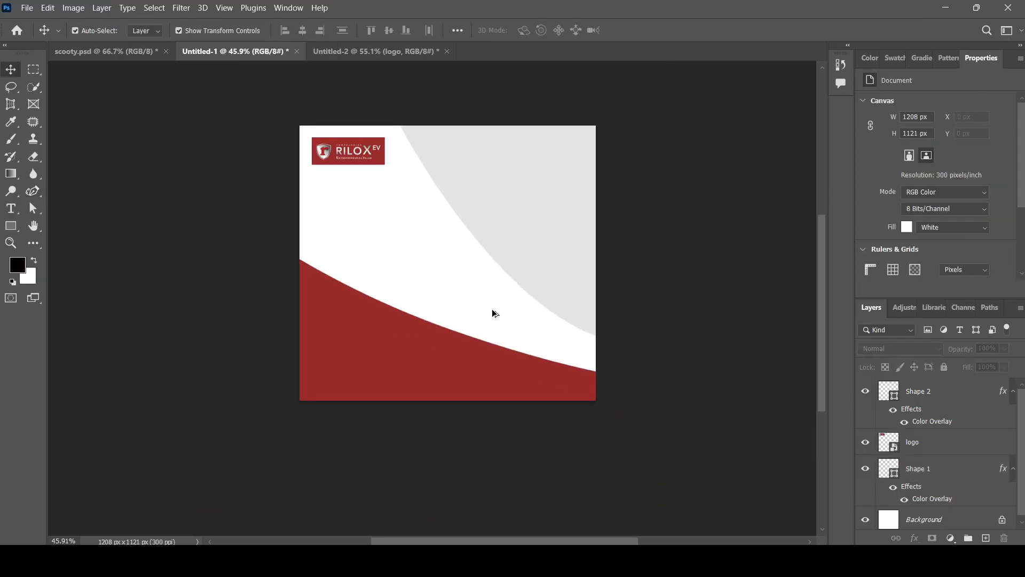
{"action": "scroll", "coordinate": [492, 313], "scroll_direction": "up", "scroll_amount": 1}
{"action": "scroll", "coordinate": [416, 265], "scroll_direction": "up", "scroll_amount": 2}
{"action": "left_click", "coordinate": [396, 52]}
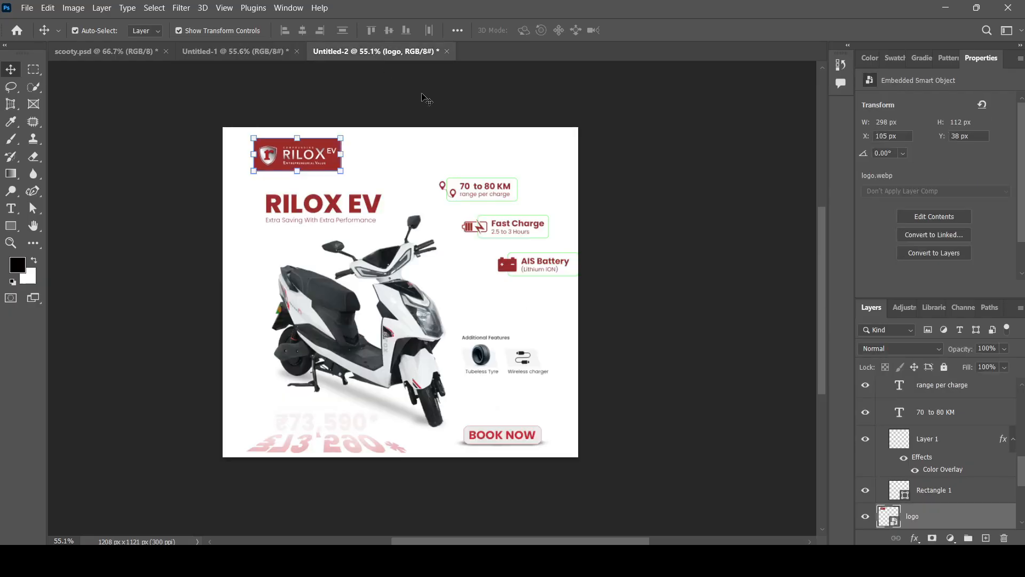
{"action": "scroll", "coordinate": [638, 326], "scroll_direction": "up", "scroll_amount": 1}
{"action": "left_click", "coordinate": [391, 330]}
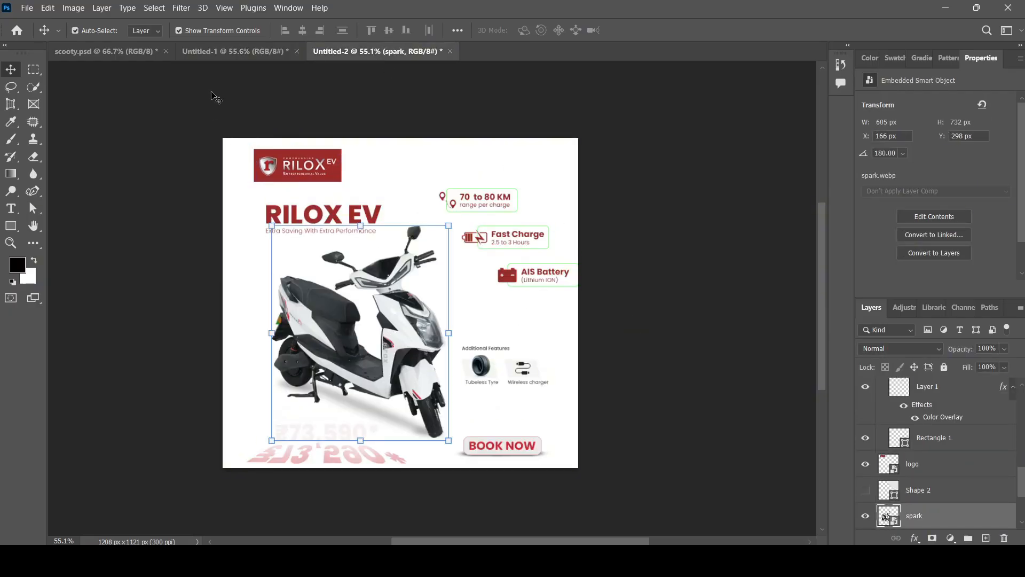
{"action": "left_click", "coordinate": [220, 52]}
{"action": "left_click_drag", "start_coordinate": [434, 323], "coordinate": [422, 340]}
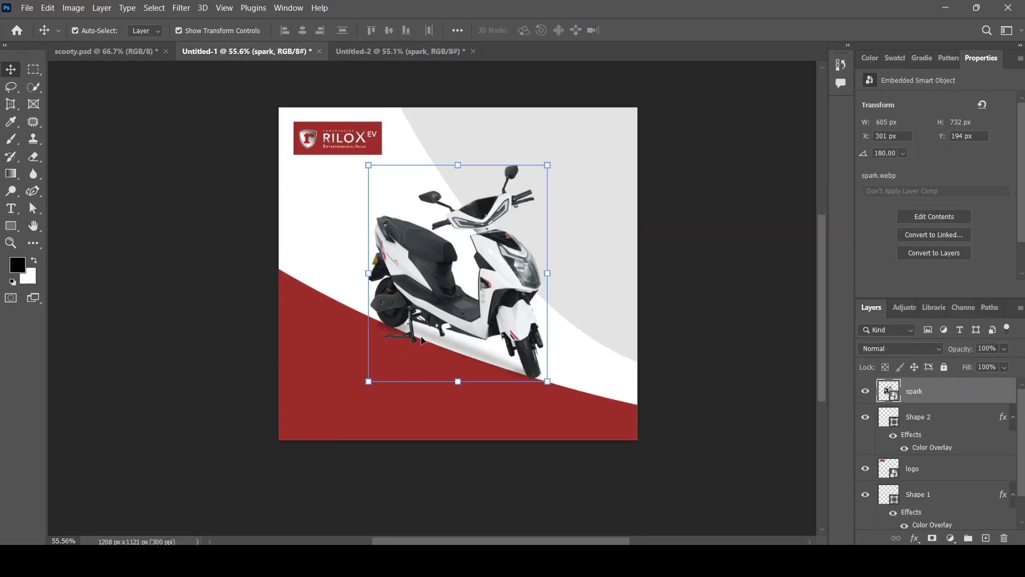
{"action": "left_click_drag", "start_coordinate": [423, 263], "coordinate": [373, 291]}
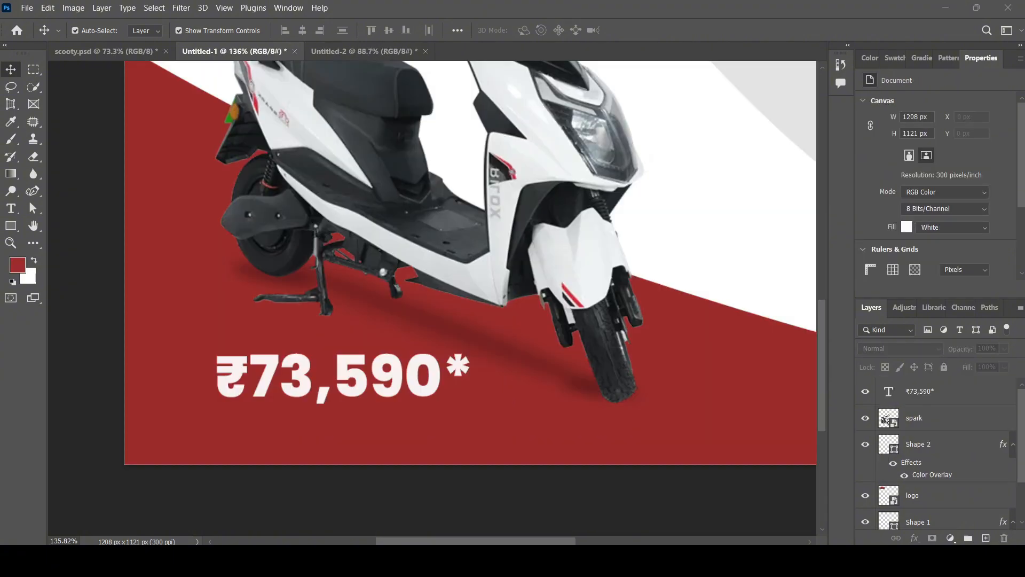
Duplicate the ₹73,590* price text just below the original.
{"action": "scroll", "coordinate": [344, 410], "scroll_direction": "down", "scroll_amount": 2}
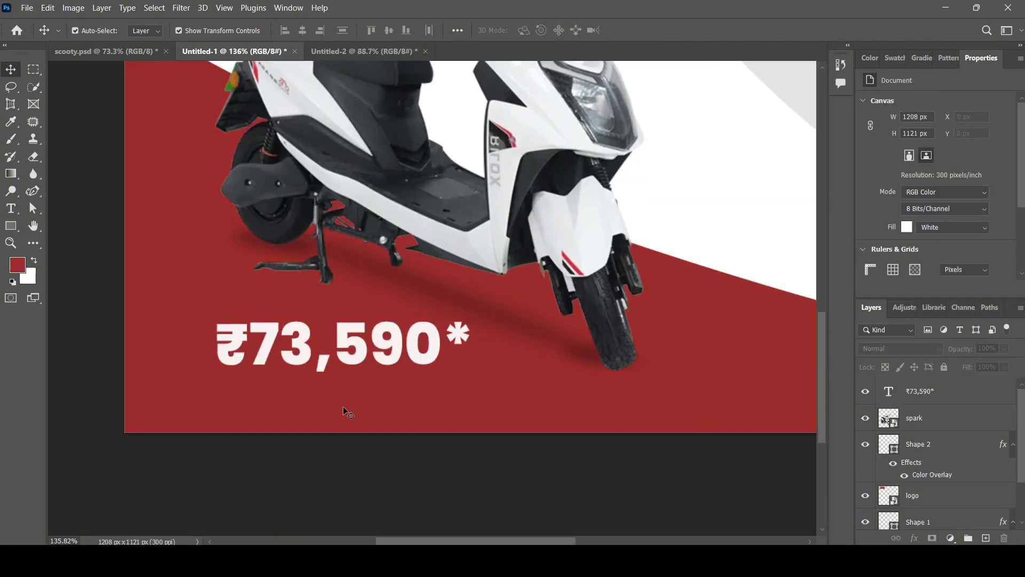
{"action": "left_click", "coordinate": [398, 336]}
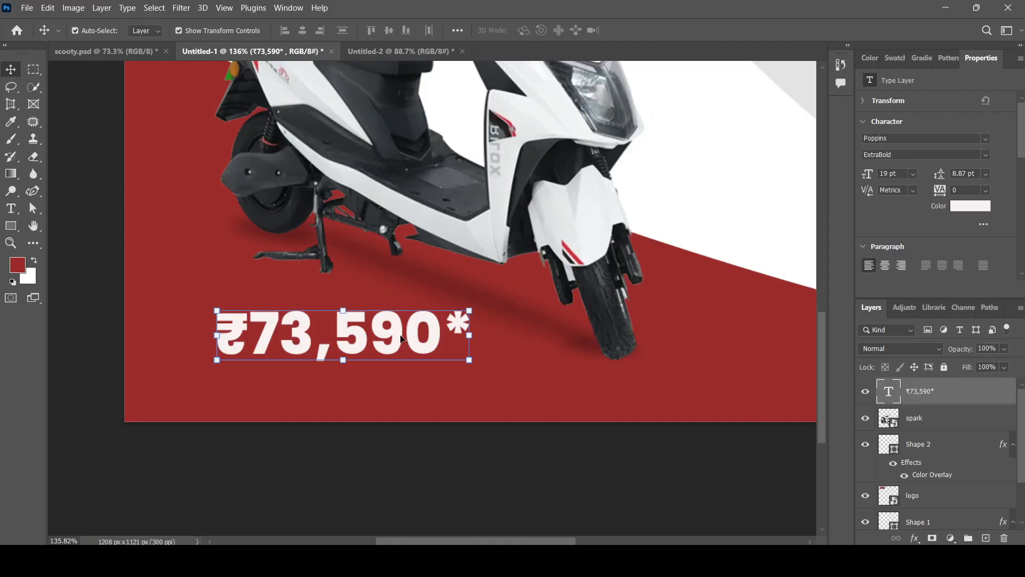
{"action": "left_click_drag", "start_coordinate": [398, 329], "coordinate": [402, 376]}
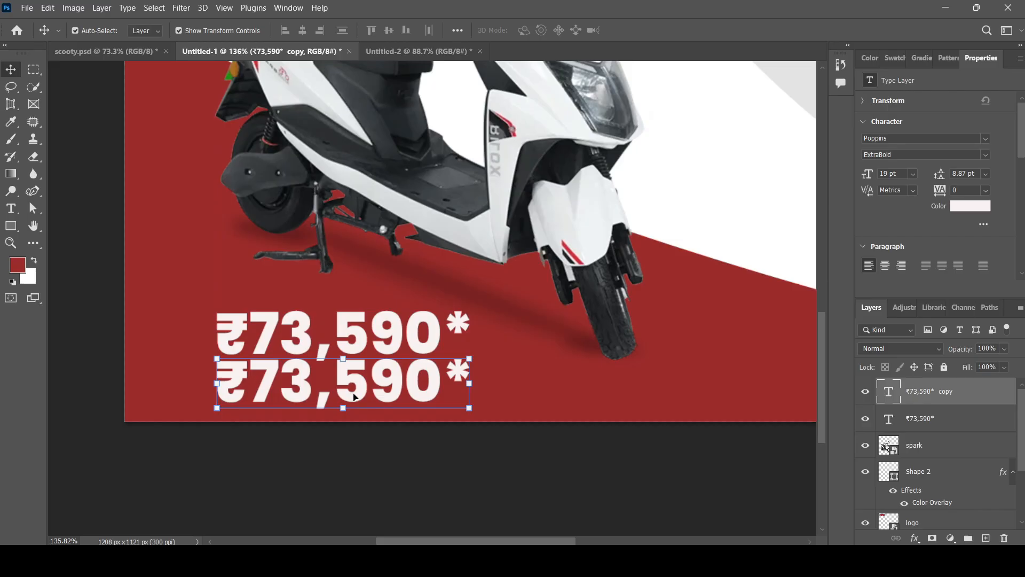
Flip the duplicate ₹73,590* price vertically using Free Transform.
{"action": "key", "text": "ctrl+t"}
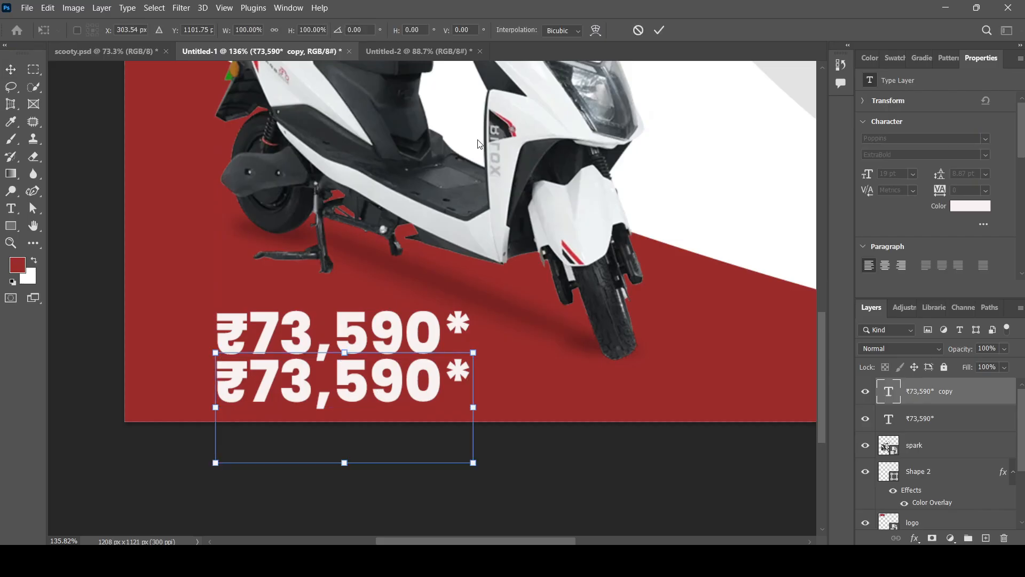
{"action": "left_click", "coordinate": [437, 385]}
{"action": "key", "text": "ctrl+z"}
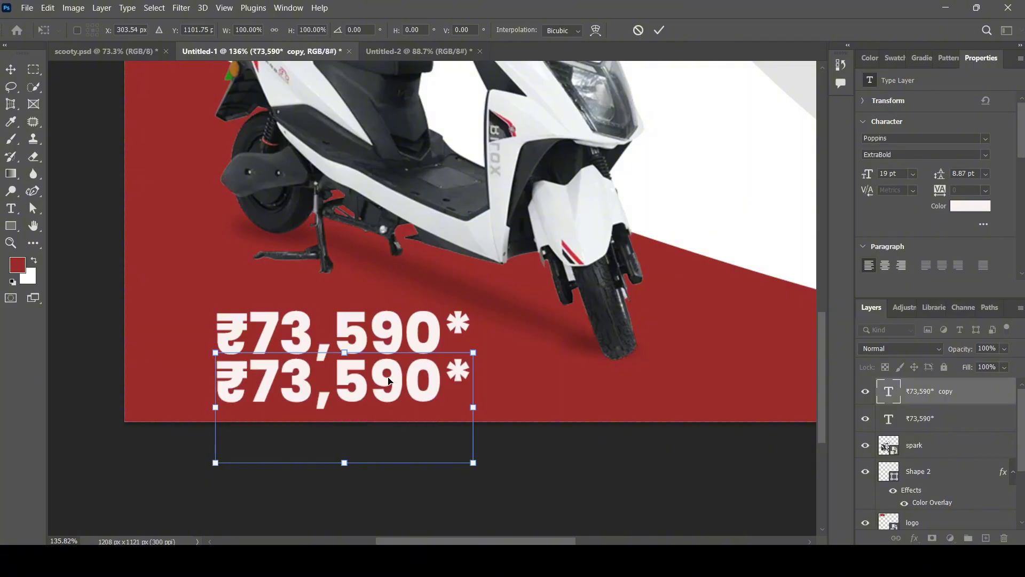
{"action": "right_click", "coordinate": [445, 354]}
{"action": "left_click", "coordinate": [527, 431]}
{"action": "key", "text": "ctrl+z"}
{"action": "left_click", "coordinate": [452, 386]}
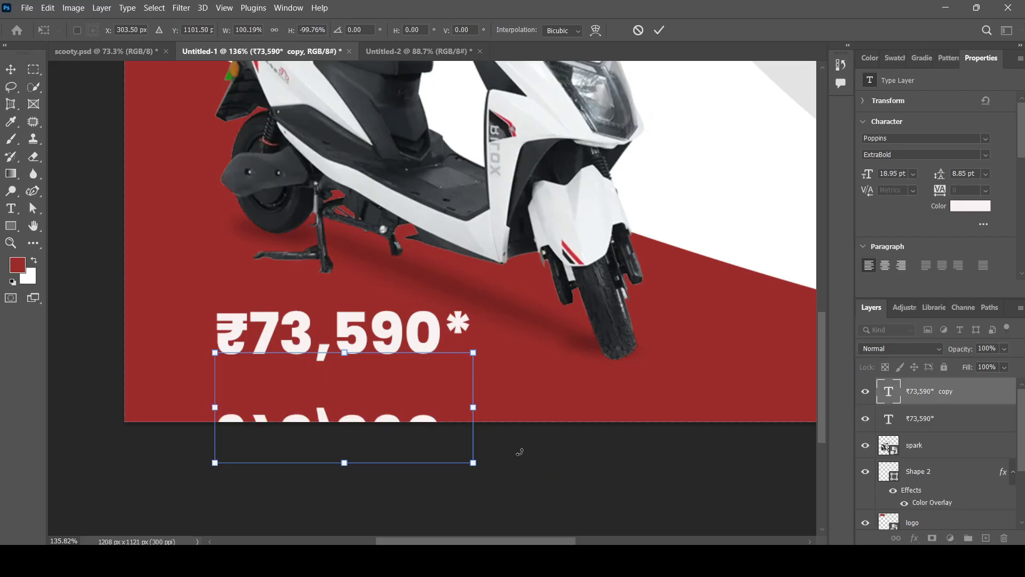
{"action": "key", "text": "Return"}
Move the flipped copy up directly beneath the original price as a reflection.
{"action": "left_click_drag", "start_coordinate": [418, 421], "coordinate": [417, 375]}
{"action": "left_click", "coordinate": [386, 451]}
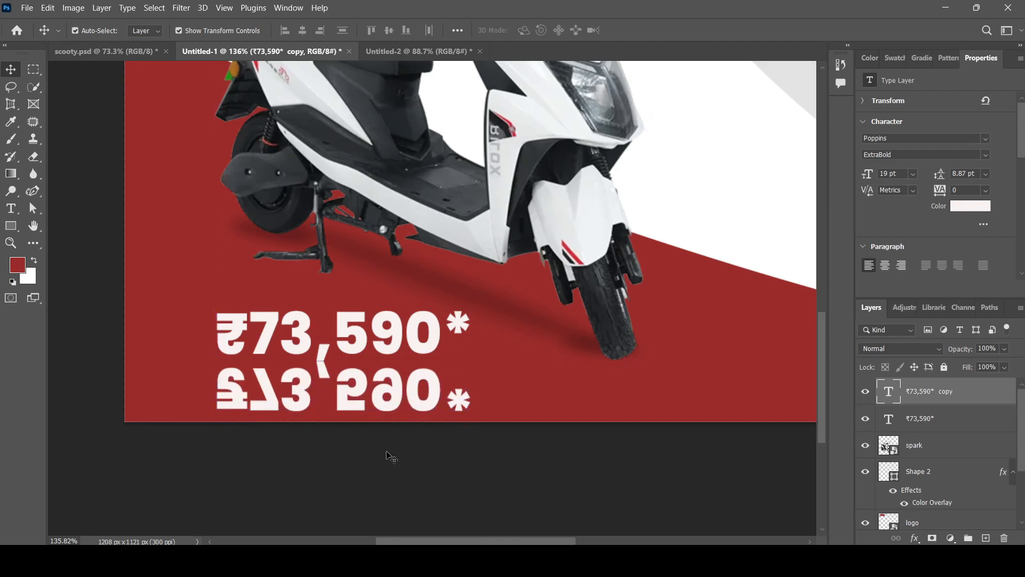
{"action": "scroll", "coordinate": [316, 384], "scroll_direction": "up", "scroll_amount": 3}
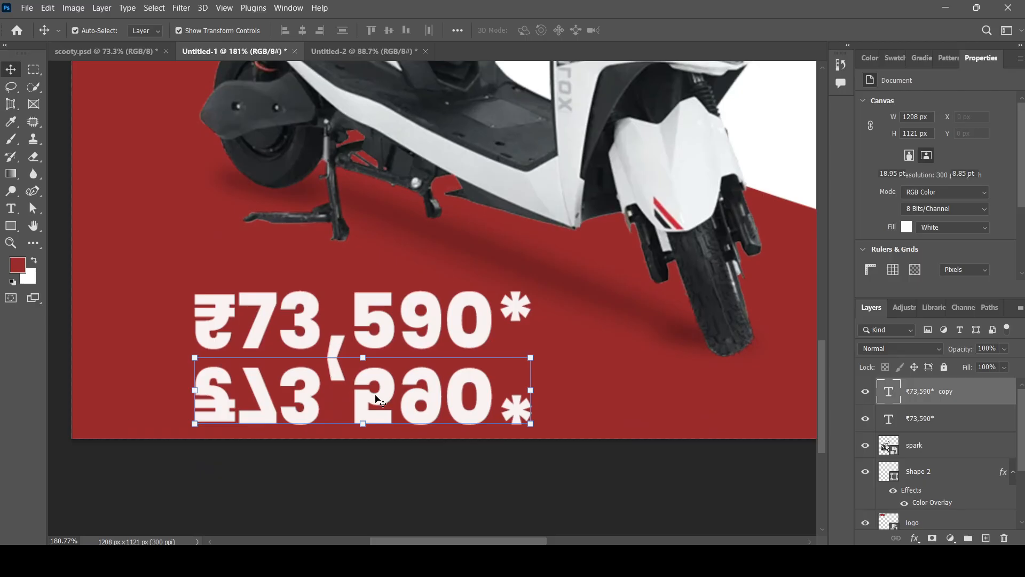
{"action": "scroll", "coordinate": [366, 393], "scroll_direction": "up", "scroll_amount": 3}
{"action": "scroll", "coordinate": [363, 374], "scroll_direction": "down", "scroll_amount": 3}
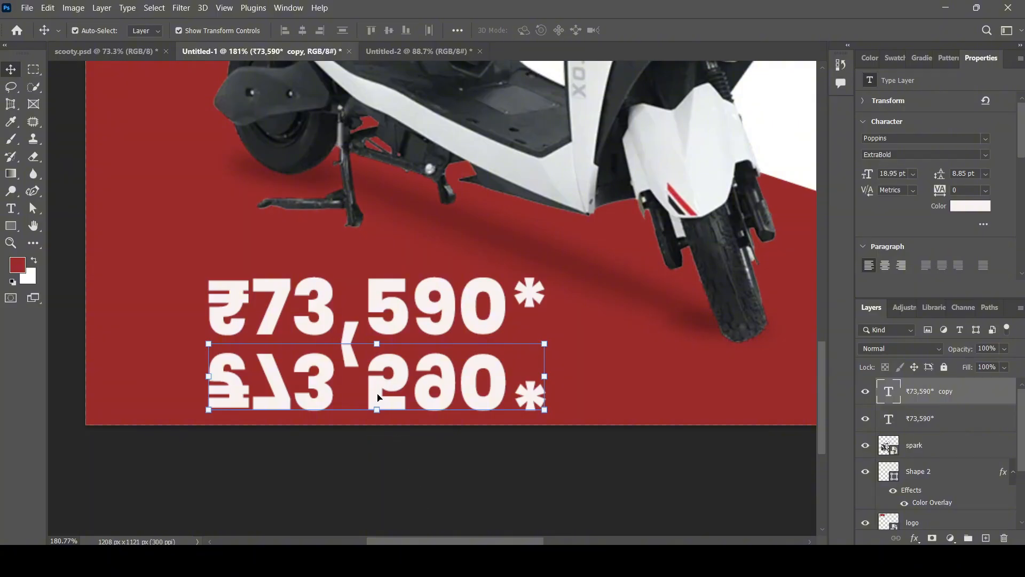
Perspective-transform the flipped ₹73,590* copy so its base flares wider.
{"action": "key", "text": "ctrl+t"}
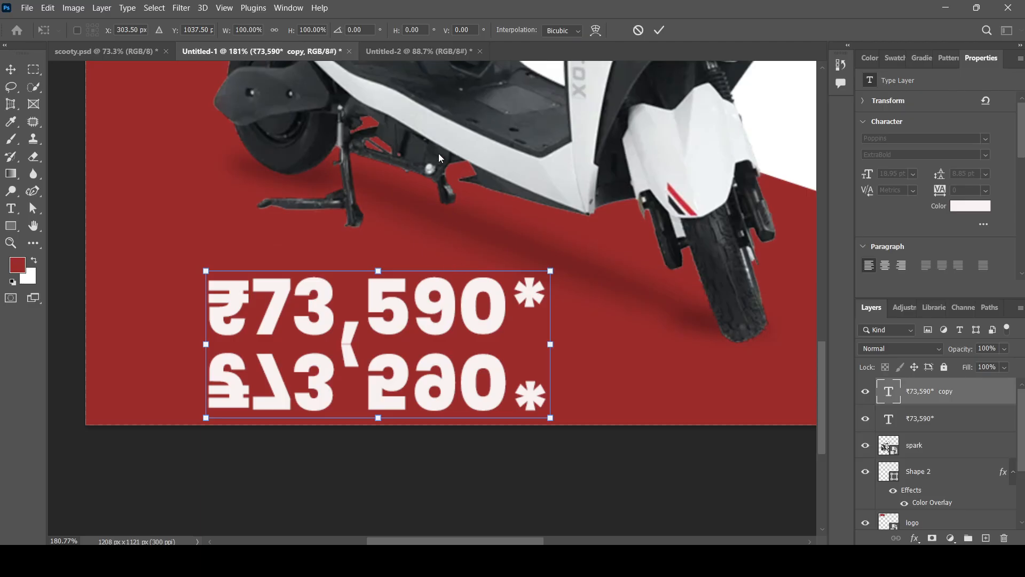
{"action": "key", "text": "Return"}
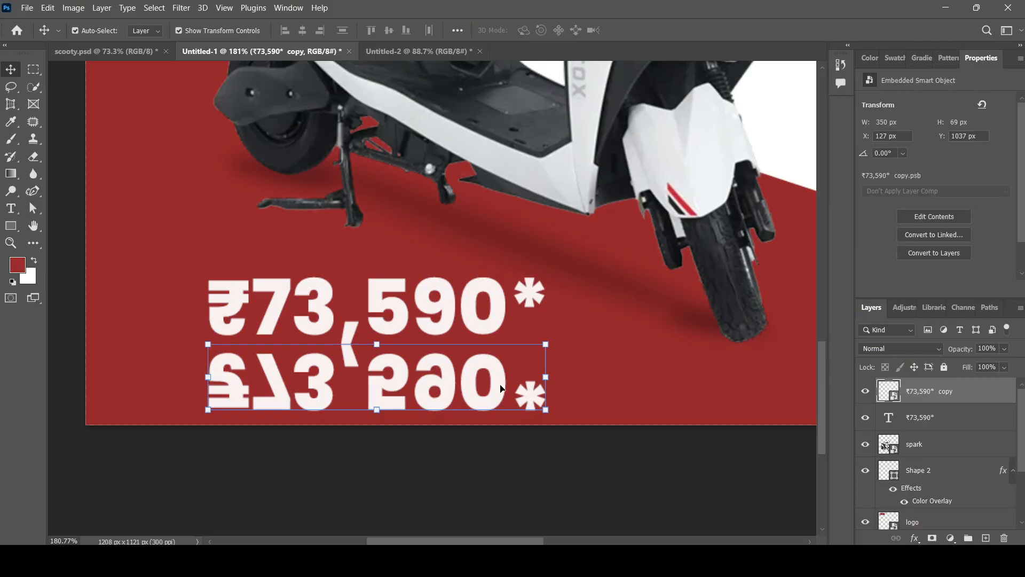
{"action": "key", "text": "ctrl+t"}
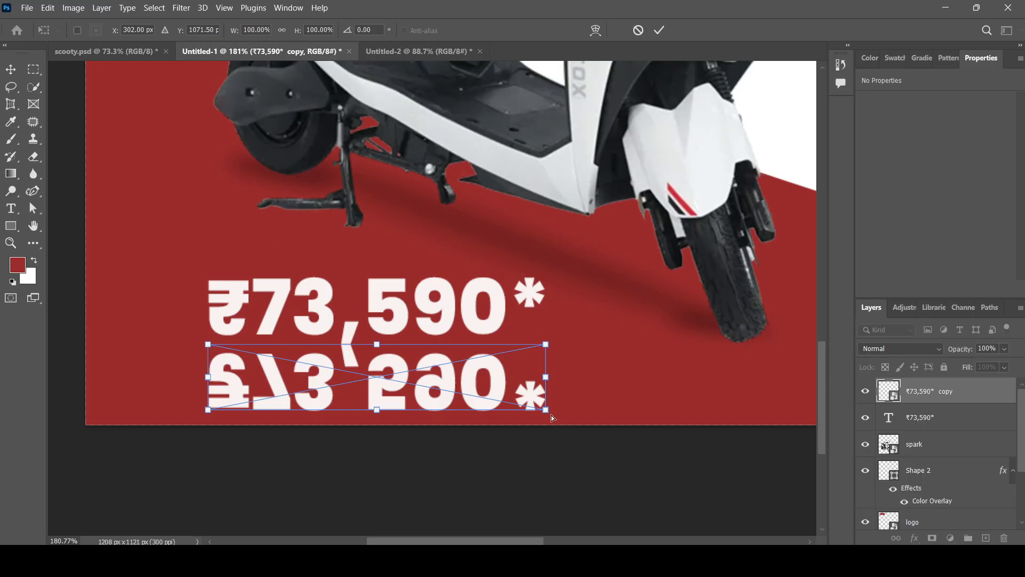
{"action": "left_click_drag", "start_coordinate": [548, 413], "coordinate": [620, 398]}
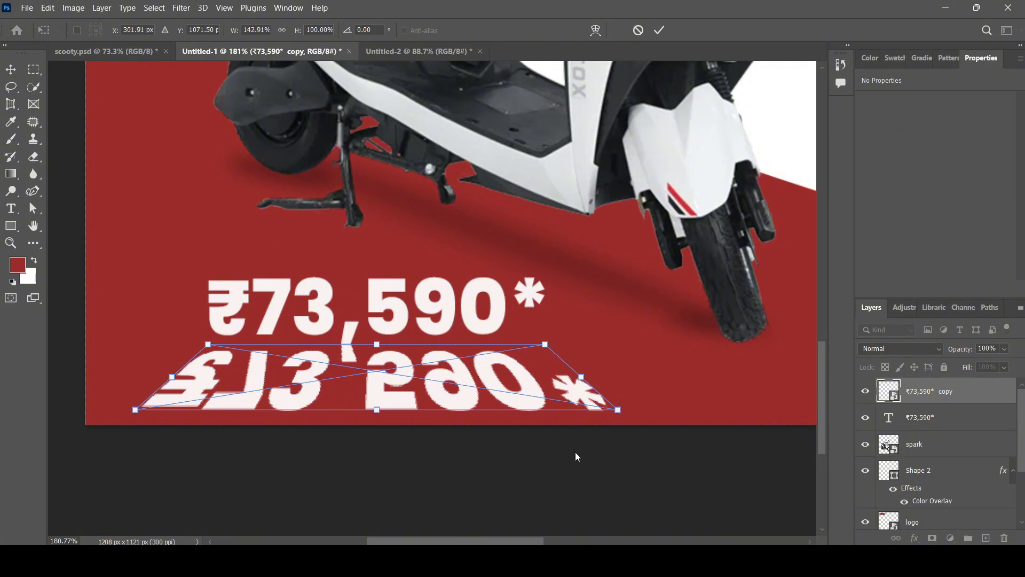
{"action": "key", "text": "Return"}
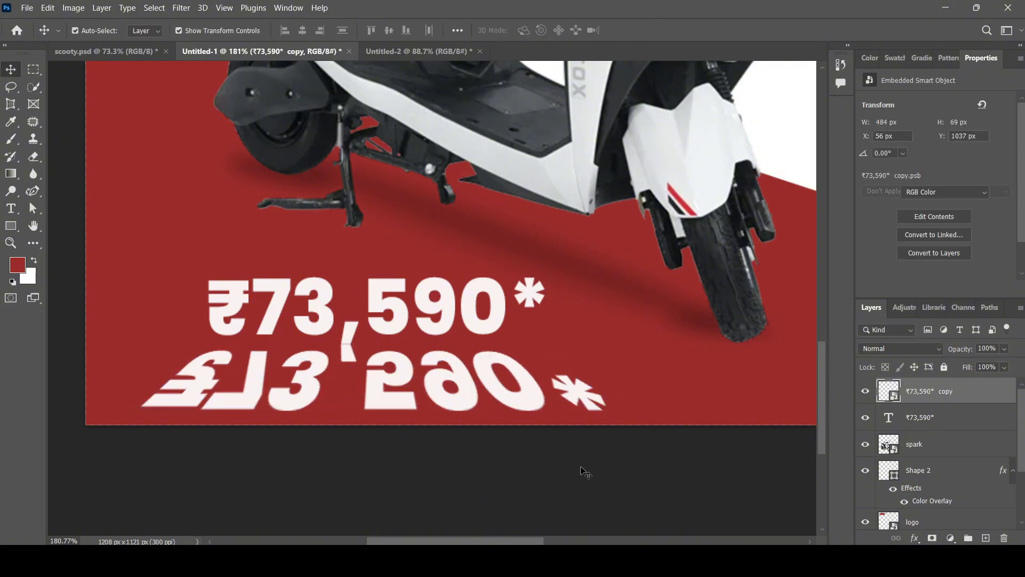
{"action": "left_click", "coordinate": [506, 402]}
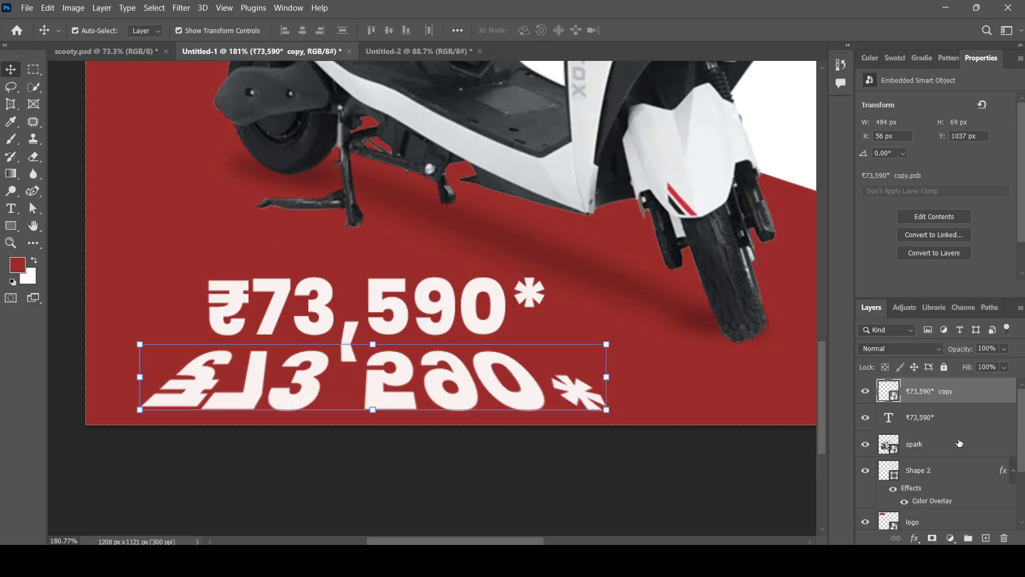
Add a new layer and paint red over the price reflection at 59% opacity.
{"action": "left_click", "coordinate": [986, 538]}
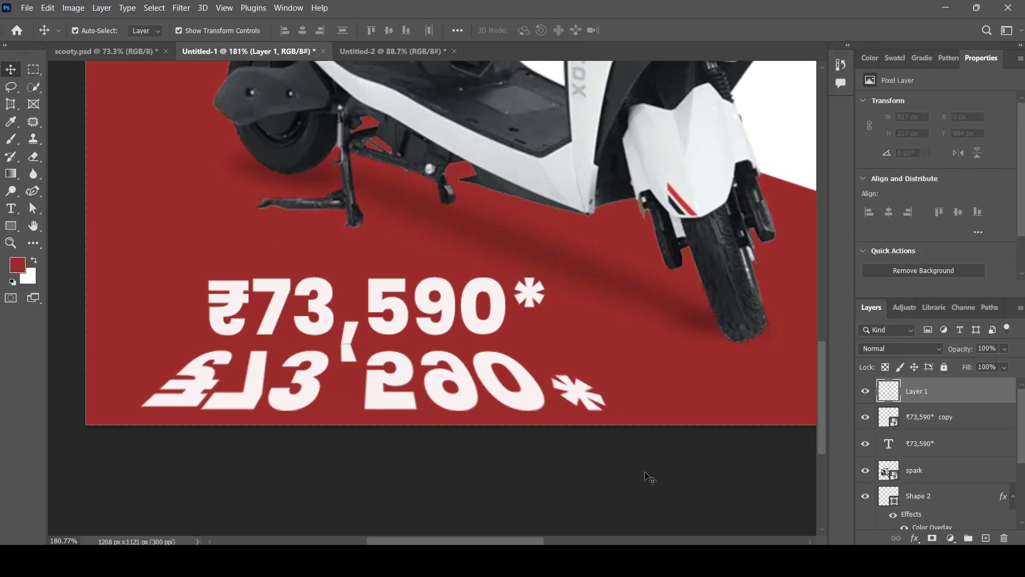
{"action": "key", "text": "b"}
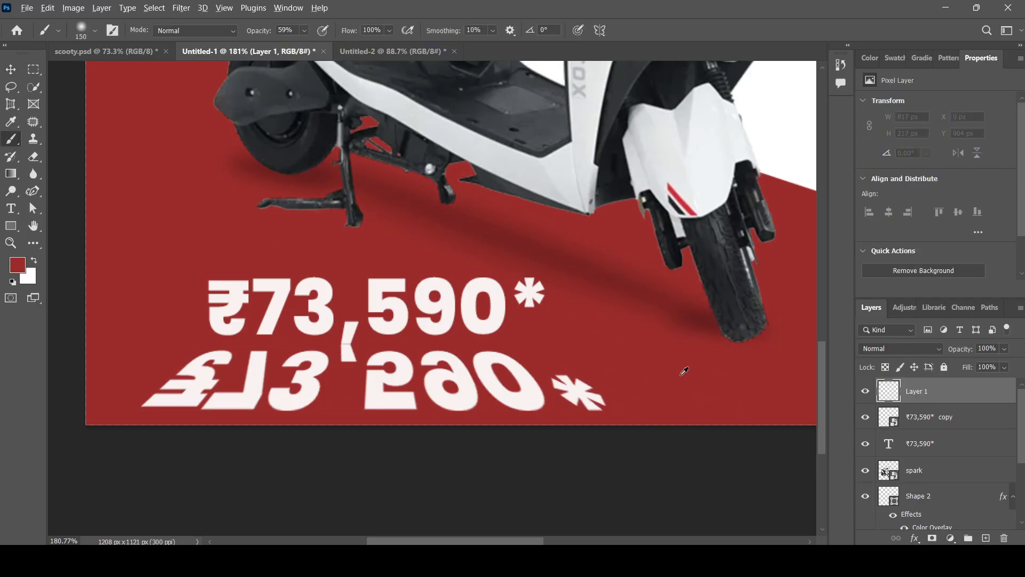
{"action": "mouse_move", "coordinate": [591, 431]}
{"action": "left_mouse_down"}
{"action": "mouse_move", "coordinate": [549, 425]}
{"action": "mouse_move", "coordinate": [592, 417]}
{"action": "left_mouse_up"}
{"action": "mouse_move", "coordinate": [179, 446]}
{"action": "left_mouse_down"}
{"action": "mouse_move", "coordinate": [189, 421]}
{"action": "mouse_move", "coordinate": [279, 441]}
{"action": "mouse_move", "coordinate": [194, 440]}
{"action": "mouse_move", "coordinate": [292, 457]}
{"action": "left_mouse_up"}
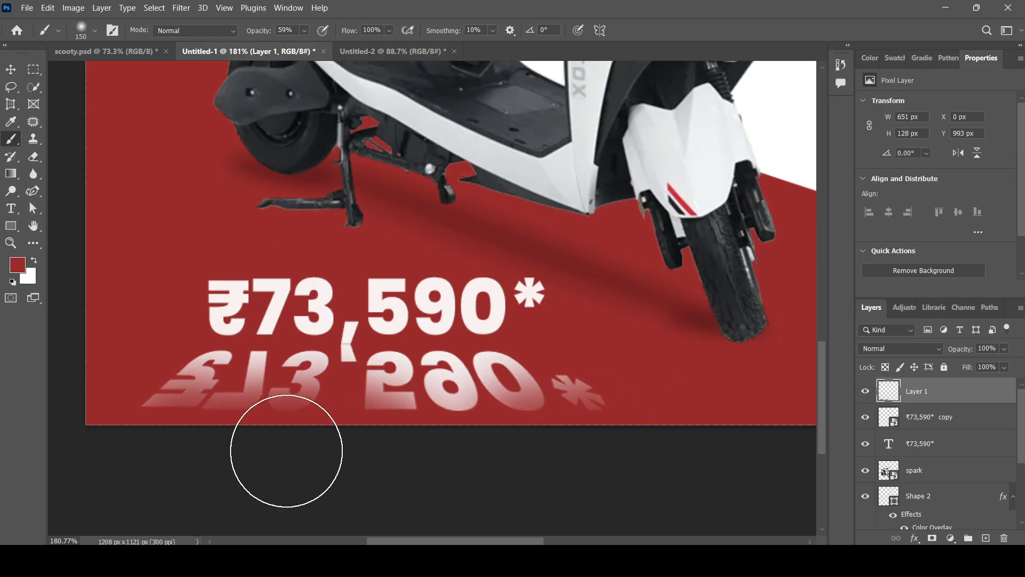
{"action": "left_click", "coordinate": [620, 438]}
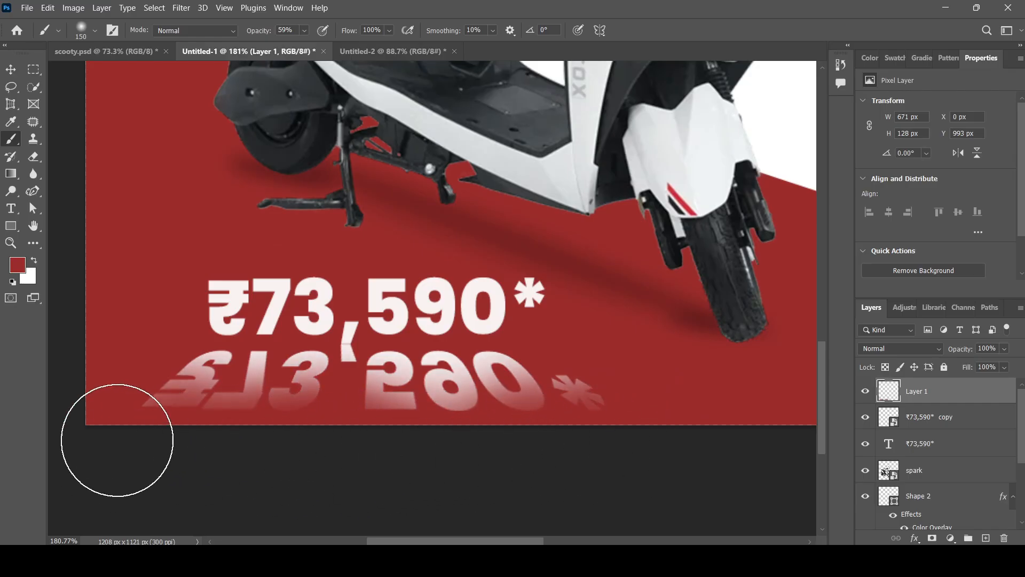
{"action": "left_click", "coordinate": [120, 409]}
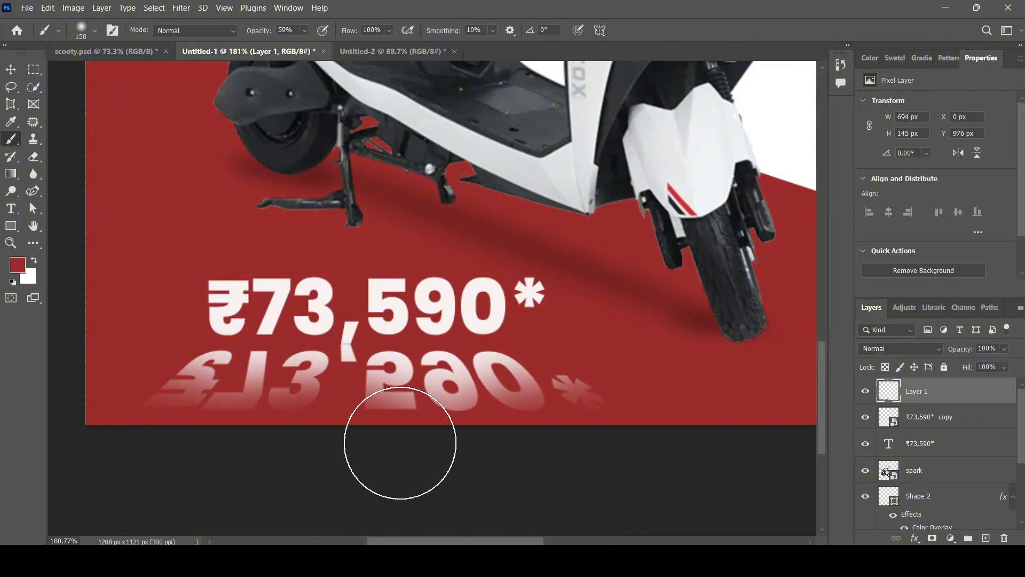
{"action": "left_click", "coordinate": [532, 354]}
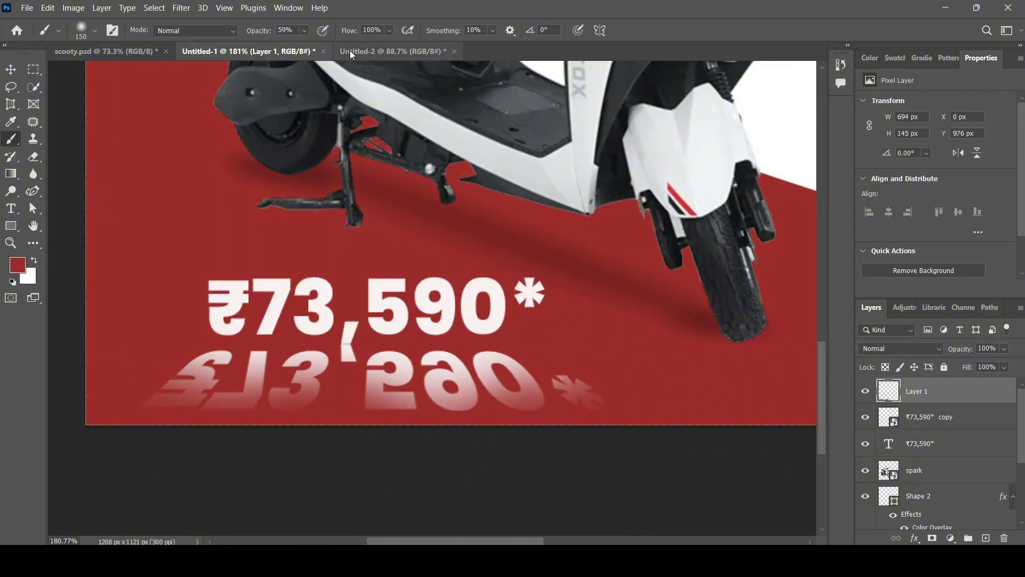
Dab faint red at 25% opacity over the reflected digits, then clip Layer 1 to the reflection.
{"action": "left_click_drag", "start_coordinate": [304, 30], "coordinate": [292, 46]}
{"action": "left_click", "coordinate": [505, 377]}
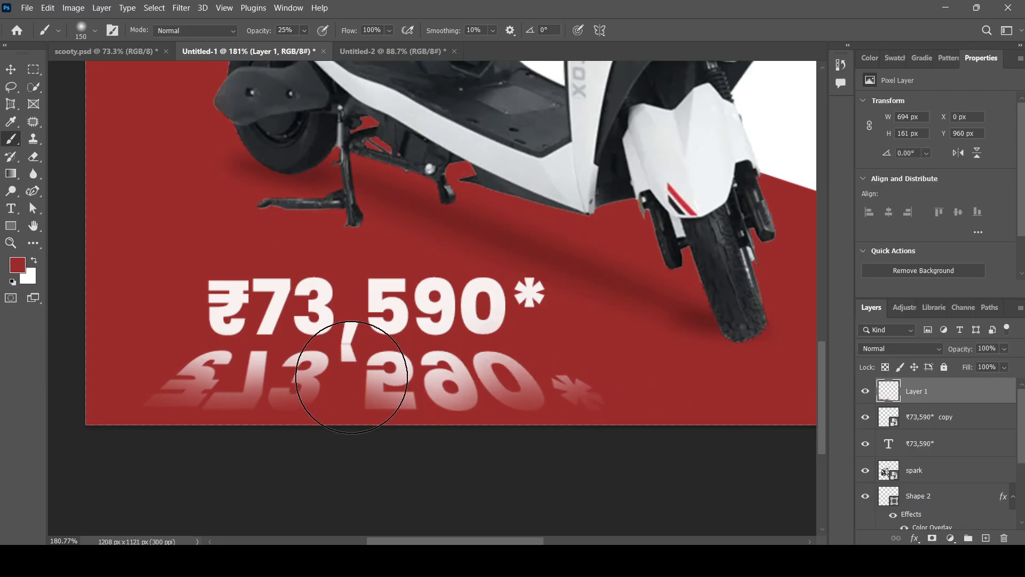
{"action": "left_click", "coordinate": [333, 374]}
{"action": "left_click", "coordinate": [215, 368]}
{"action": "left_click", "coordinate": [504, 360]}
{"action": "left_click", "coordinate": [404, 374]}
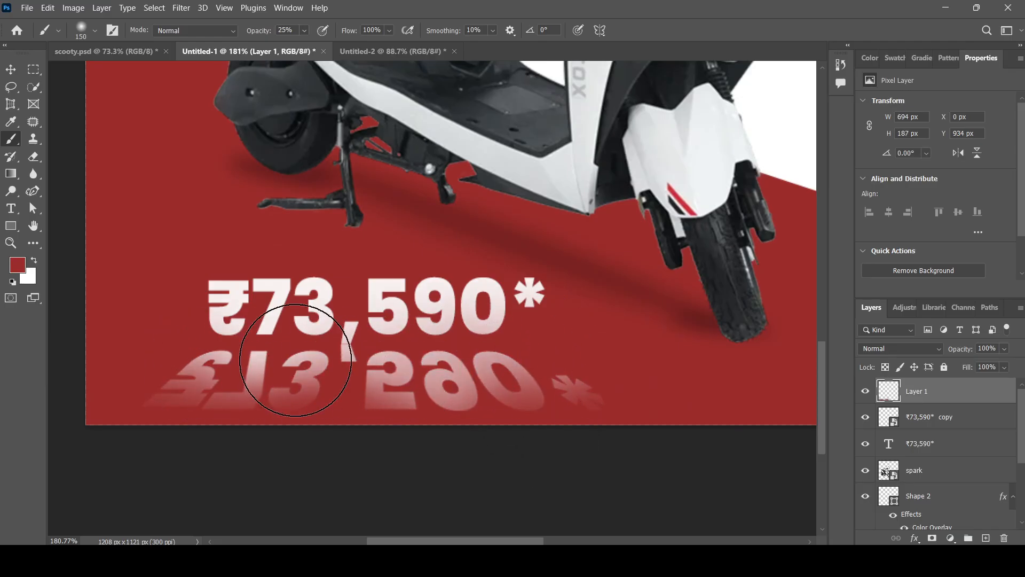
{"action": "left_click", "coordinate": [298, 358]}
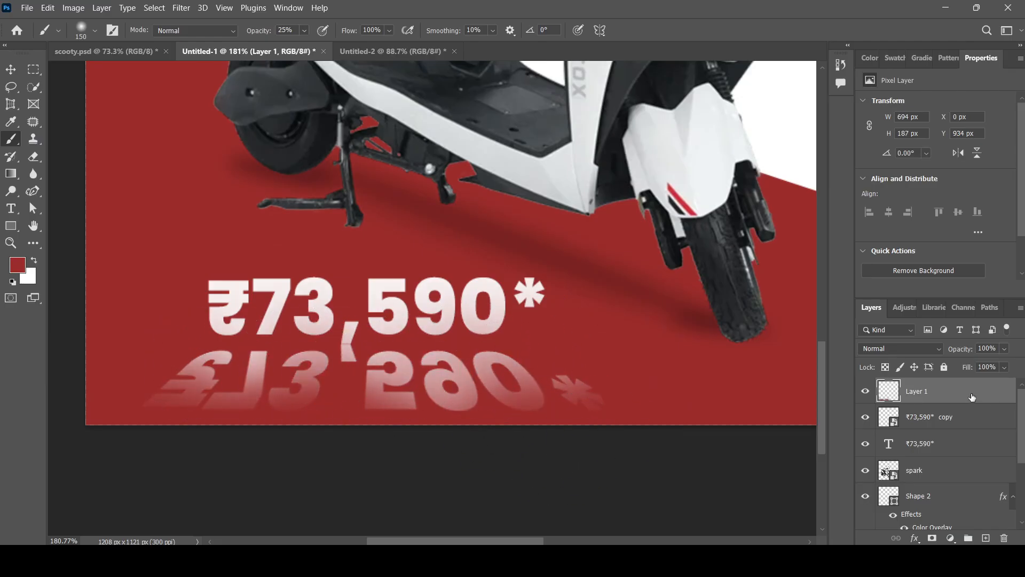
{"action": "key", "text": "ctrl+alt+g"}
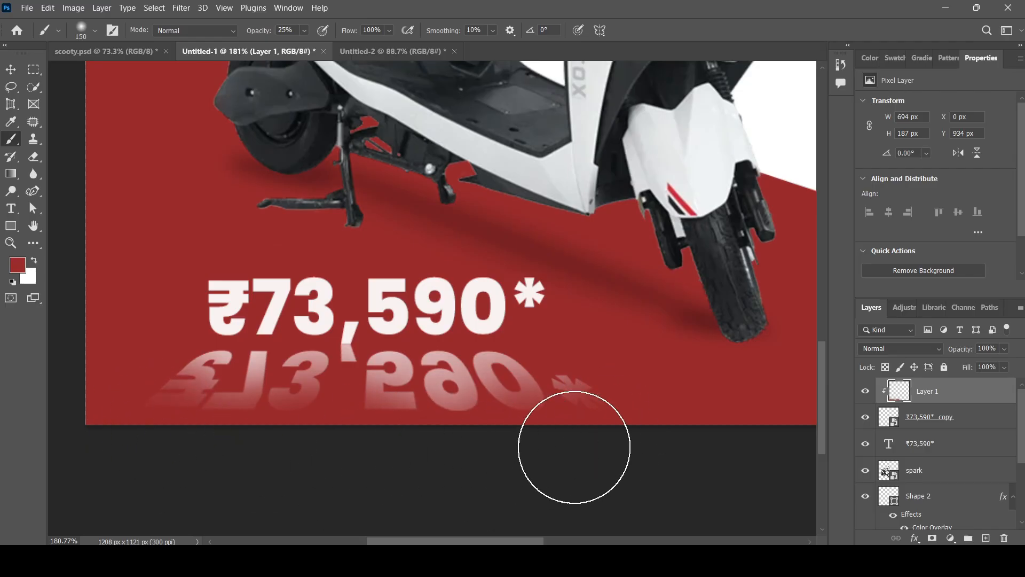
{"action": "left_click", "coordinate": [11, 69]}
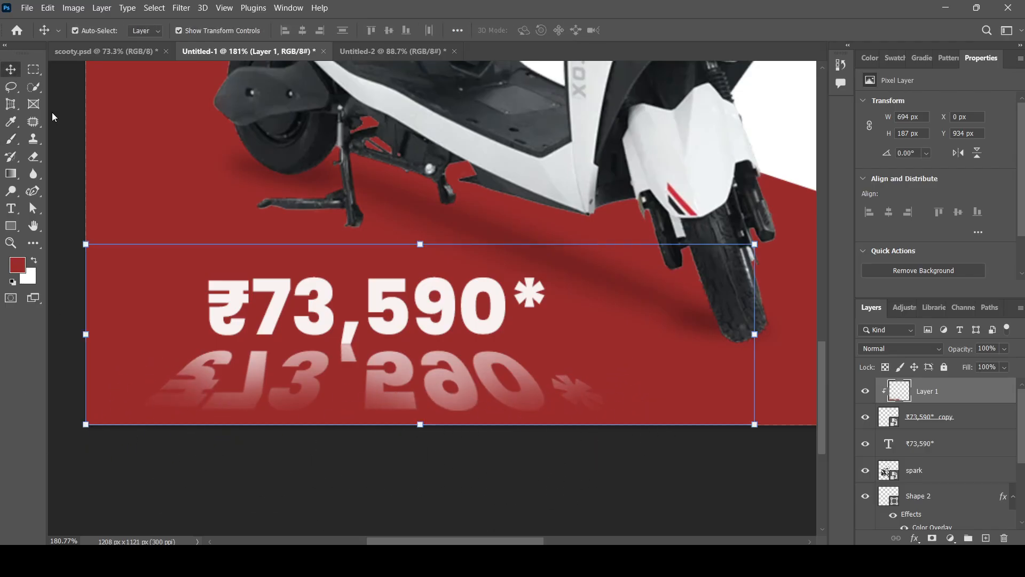
Select the ₹73,590* copy layer and set its Fill to 90%.
{"action": "left_click", "coordinate": [473, 496]}
{"action": "scroll", "coordinate": [333, 395], "scroll_direction": "down", "scroll_amount": 7}
{"action": "scroll", "coordinate": [333, 397], "scroll_direction": "up", "scroll_amount": 1}
{"action": "scroll", "coordinate": [283, 404], "scroll_direction": "up", "scroll_amount": 2}
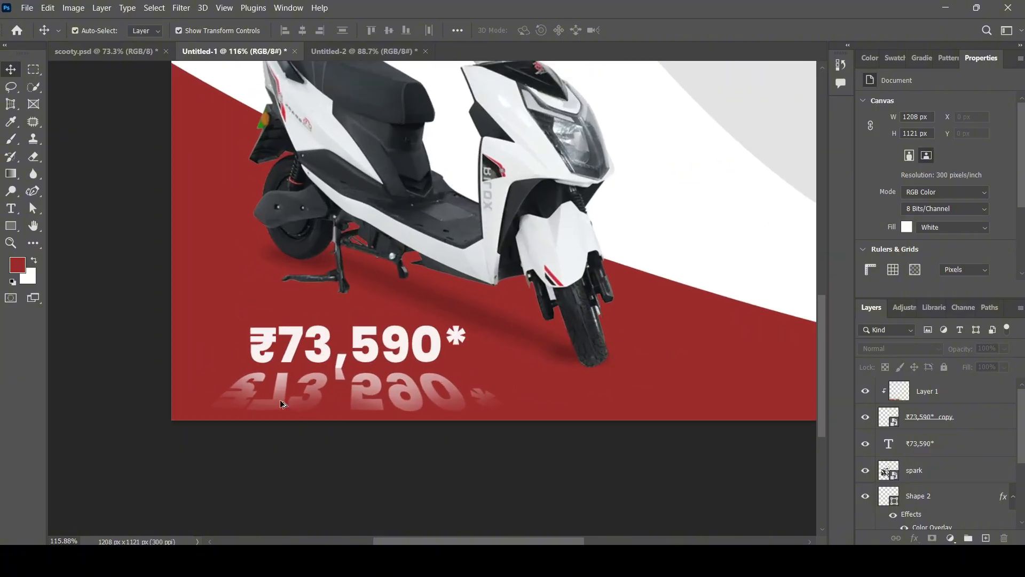
{"action": "scroll", "coordinate": [310, 421], "scroll_direction": "up", "scroll_amount": 2}
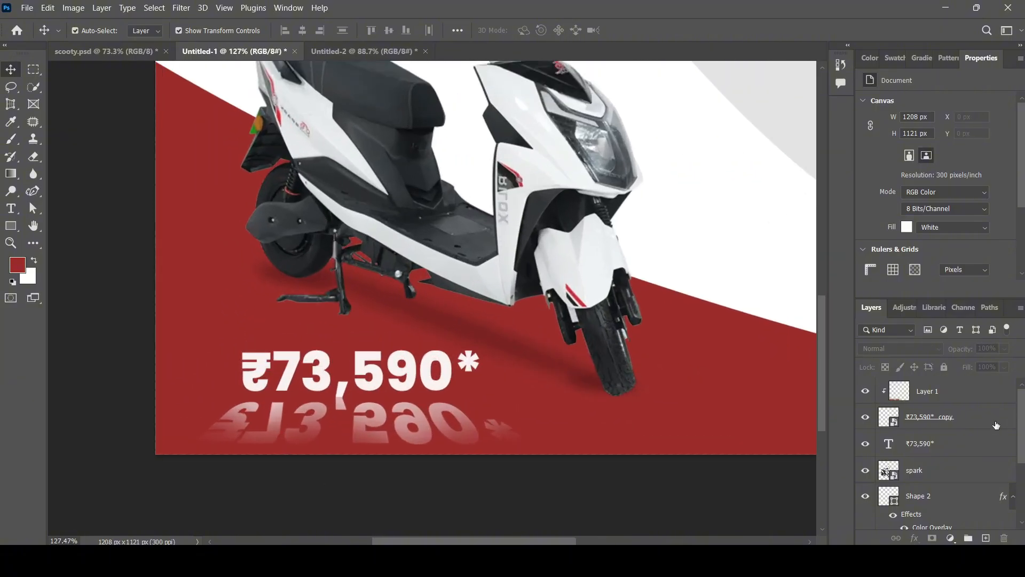
{"action": "left_click", "coordinate": [996, 425]}
{"action": "left_click", "coordinate": [973, 451]}
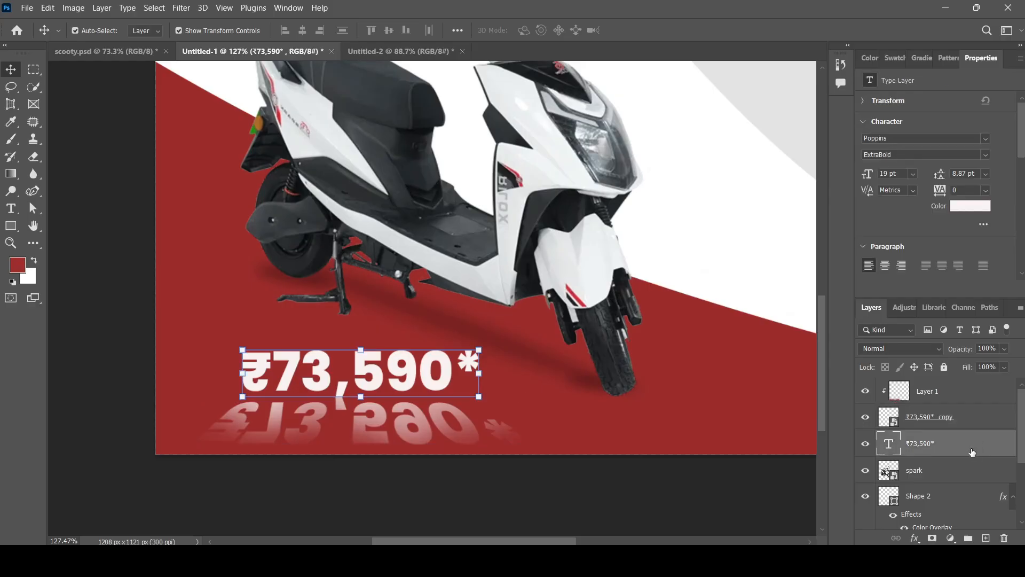
{"action": "left_click", "coordinate": [986, 418]}
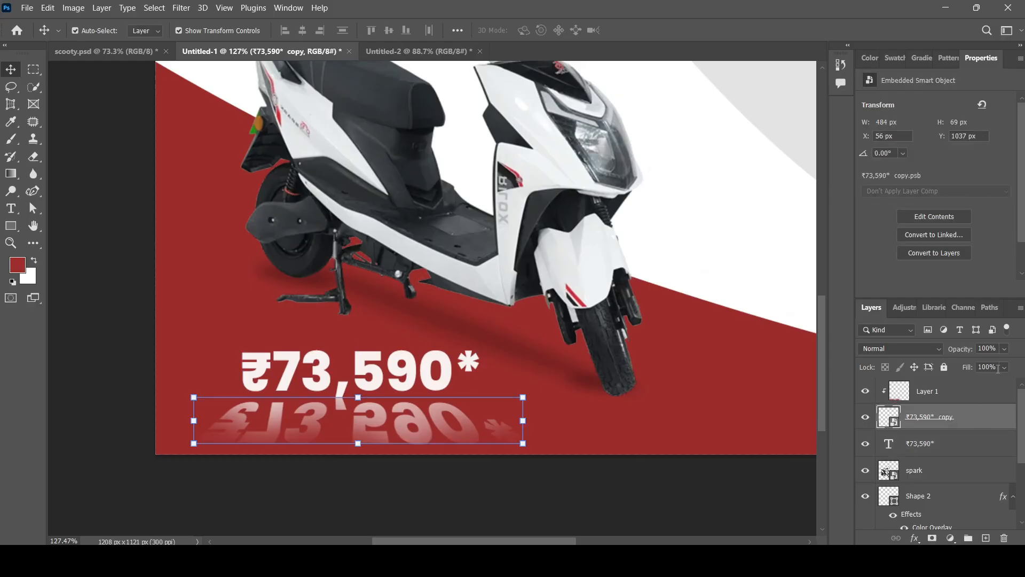
{"action": "key", "text": "shift+6"}
{"action": "key", "text": "shift+8"}
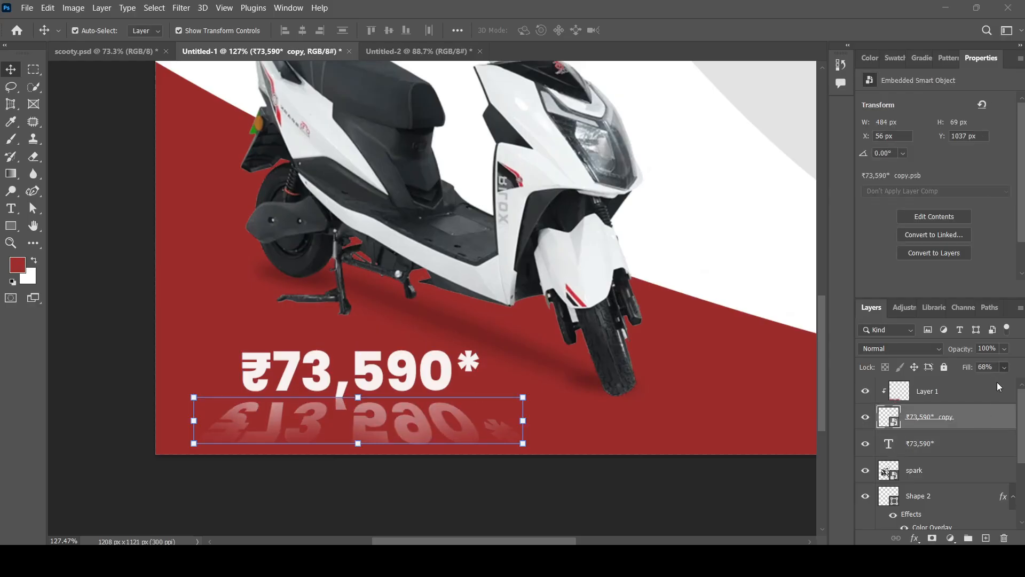
{"action": "left_click_drag", "start_coordinate": [1002, 387], "coordinate": [1005, 389]}
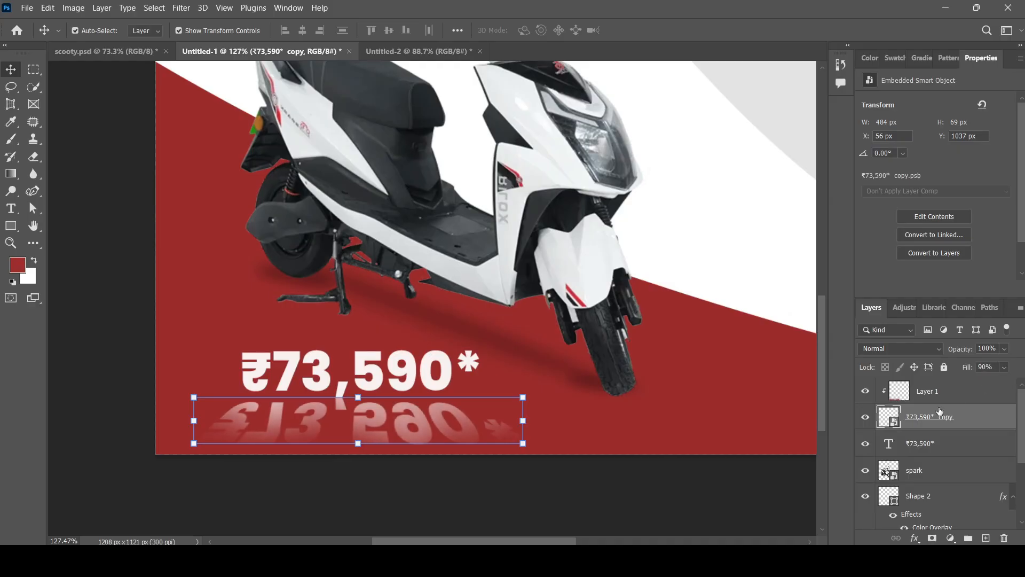
Deselect the layer and zoom in and out to inspect the softened reflection.
{"action": "left_click", "coordinate": [721, 489]}
{"action": "scroll", "coordinate": [337, 429], "scroll_direction": "down", "scroll_amount": 1}
{"action": "scroll", "coordinate": [337, 391], "scroll_direction": "up", "scroll_amount": 3}
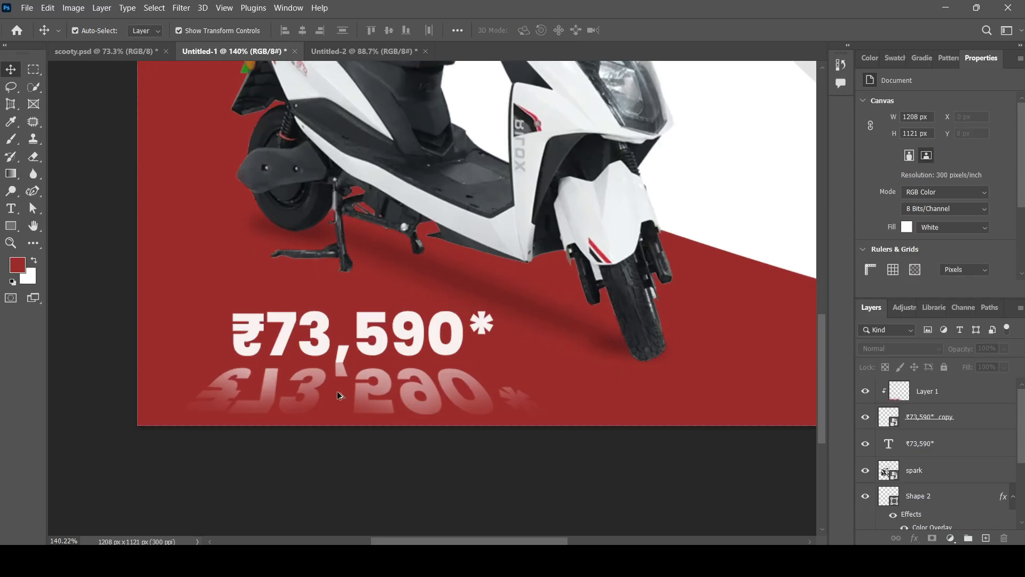
{"action": "scroll", "coordinate": [371, 433], "scroll_direction": "up", "scroll_amount": 2}
{"action": "scroll", "coordinate": [365, 419], "scroll_direction": "down", "scroll_amount": 3}
{"action": "scroll", "coordinate": [349, 427], "scroll_direction": "up", "scroll_amount": 2}
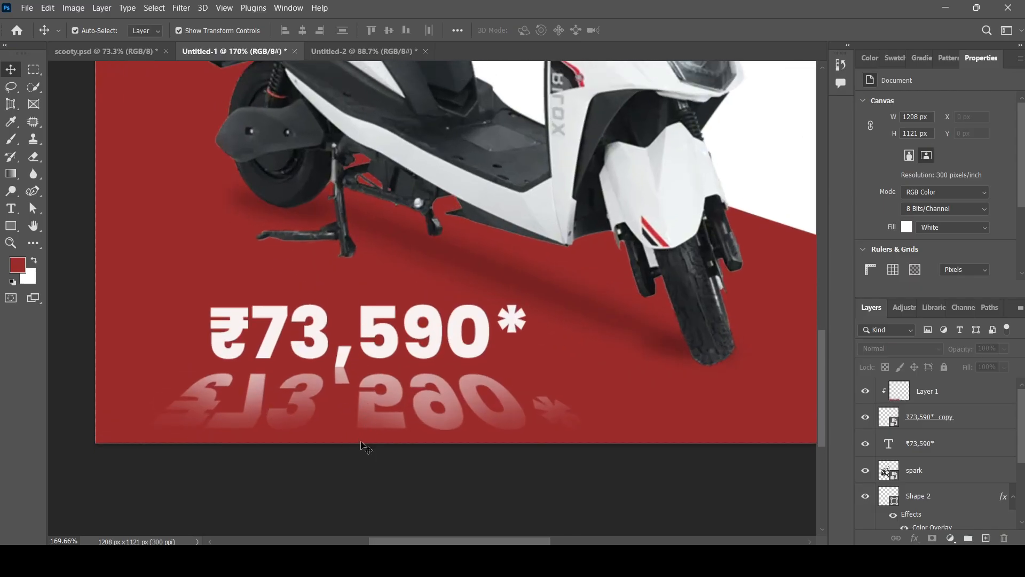
{"action": "scroll", "coordinate": [328, 394], "scroll_direction": "up", "scroll_amount": 1}
{"action": "scroll", "coordinate": [328, 393], "scroll_direction": "down", "scroll_amount": 1}
{"action": "scroll", "coordinate": [373, 459], "scroll_direction": "up", "scroll_amount": 1}
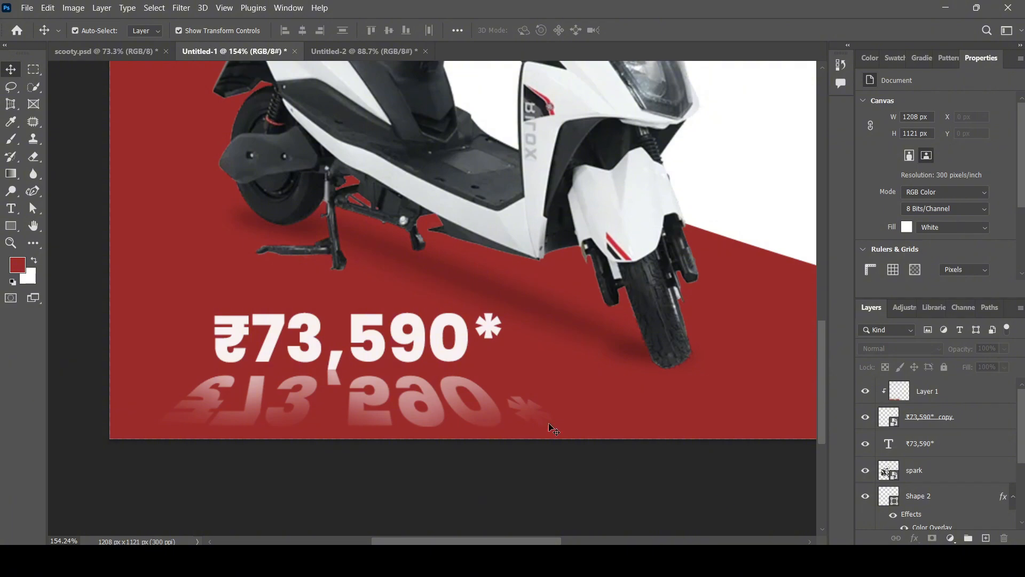
{"action": "scroll", "coordinate": [481, 419], "scroll_direction": "down", "scroll_amount": 1}
{"action": "scroll", "coordinate": [451, 414], "scroll_direction": "up", "scroll_amount": 1}
{"action": "scroll", "coordinate": [454, 414], "scroll_direction": "up", "scroll_amount": 1}
{"action": "scroll", "coordinate": [446, 395], "scroll_direction": "down", "scroll_amount": 1}
{"action": "scroll", "coordinate": [432, 371], "scroll_direction": "up", "scroll_amount": 1}
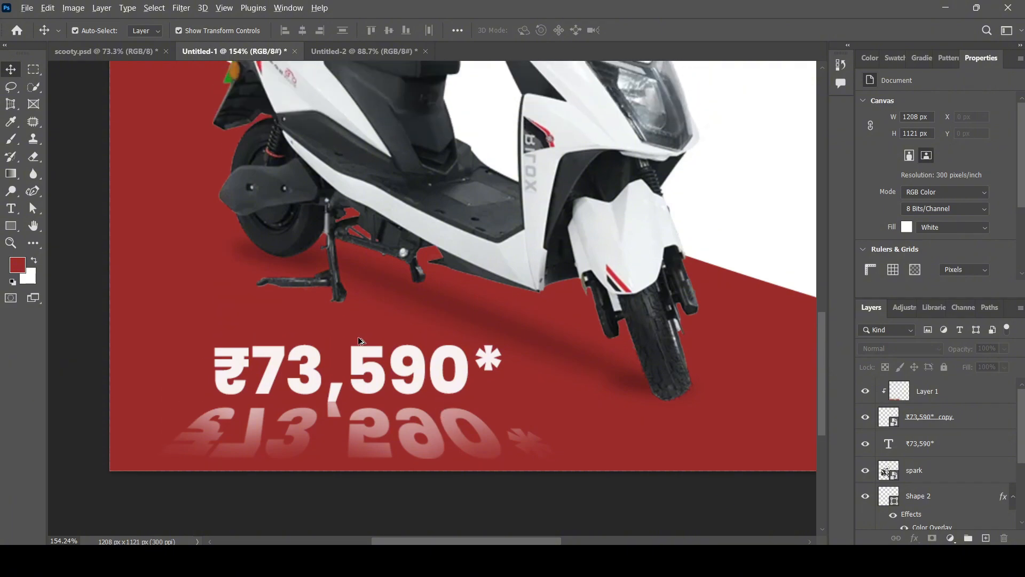
{"action": "scroll", "coordinate": [363, 345], "scroll_direction": "down", "scroll_amount": 4}
{"action": "scroll", "coordinate": [422, 454], "scroll_direction": "up", "scroll_amount": 2}
{"action": "scroll", "coordinate": [381, 479], "scroll_direction": "up", "scroll_amount": 3}
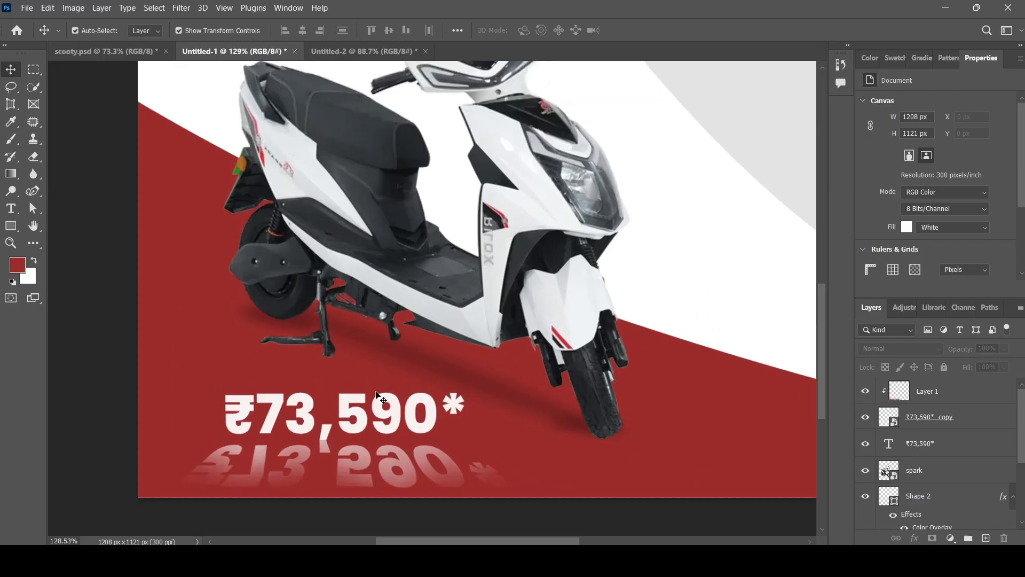
{"action": "scroll", "coordinate": [532, 421], "scroll_direction": "down", "scroll_amount": 1}
Group Layer 1, the reflection copy and the ₹73,590* text into Group 1.
{"action": "left_click", "coordinate": [960, 400]}
{"action": "left_click", "coordinate": [968, 448], "text": "shift"}
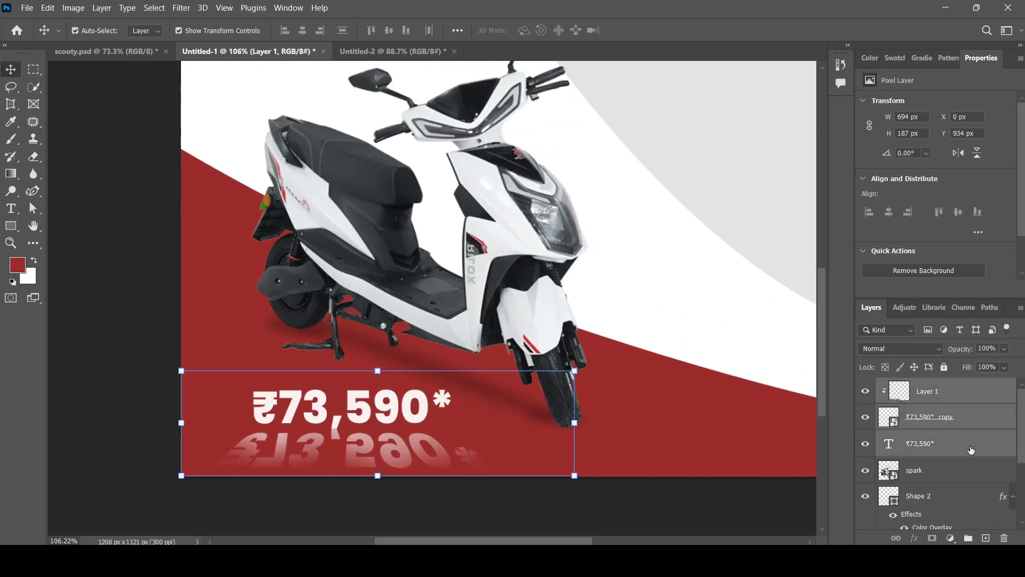
{"action": "key", "text": "ctrl+g"}
{"action": "left_click", "coordinate": [624, 502]}
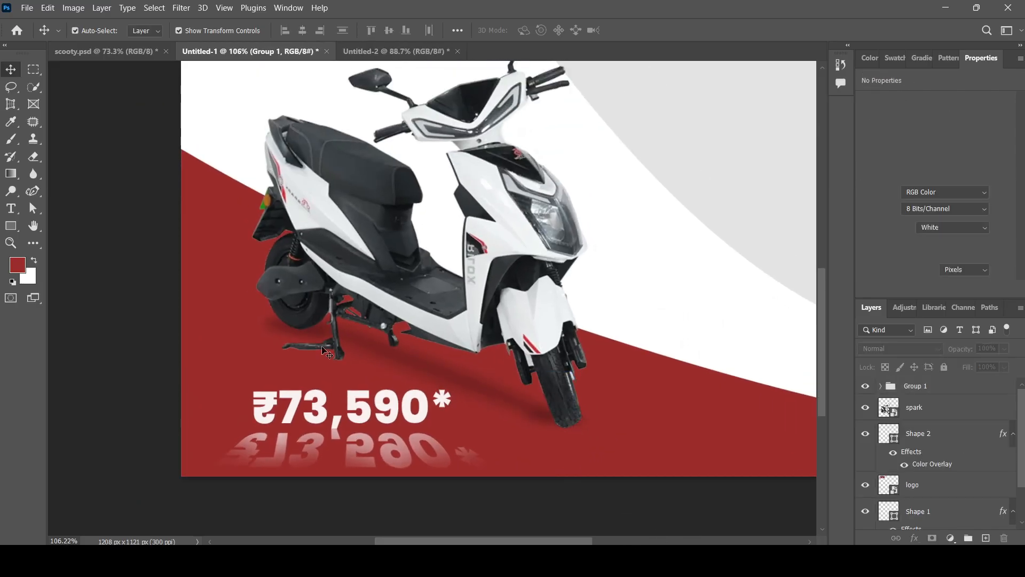
Zoom in and out to review the grouped price and its reflection.
{"action": "scroll", "coordinate": [331, 470], "scroll_direction": "down", "scroll_amount": 1}
{"action": "scroll", "coordinate": [302, 462], "scroll_direction": "up", "scroll_amount": 3}
{"action": "scroll", "coordinate": [310, 463], "scroll_direction": "up", "scroll_amount": 3}
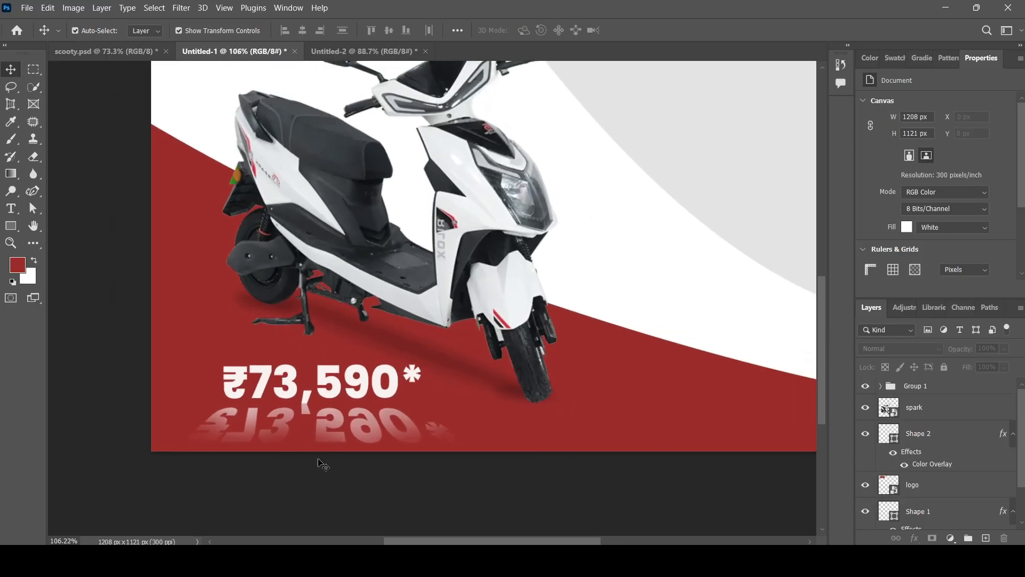
{"action": "scroll", "coordinate": [290, 476], "scroll_direction": "down", "scroll_amount": 2}
{"action": "scroll", "coordinate": [278, 491], "scroll_direction": "up", "scroll_amount": 1}
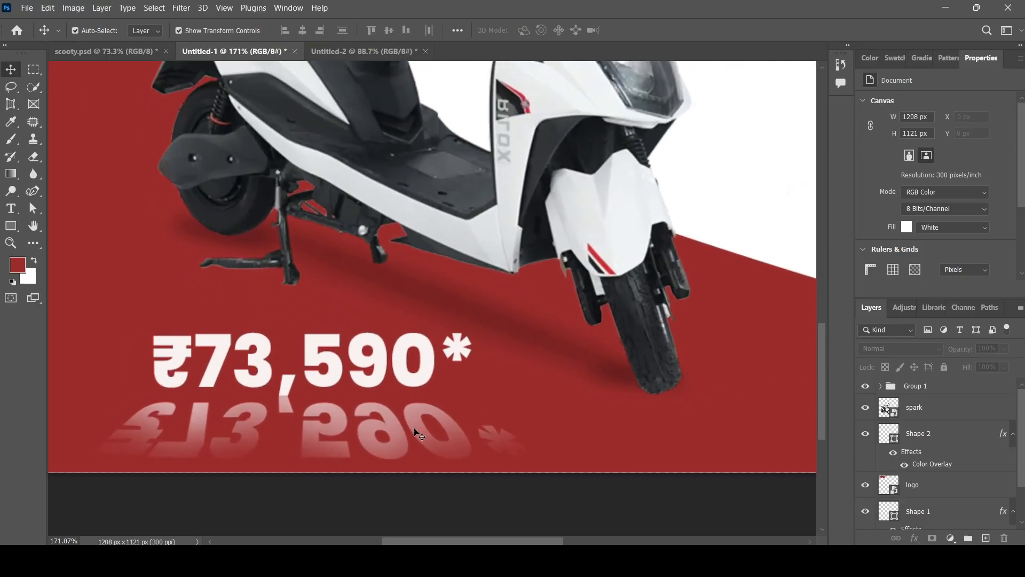
{"action": "scroll", "coordinate": [309, 423], "scroll_direction": "down", "scroll_amount": 5}
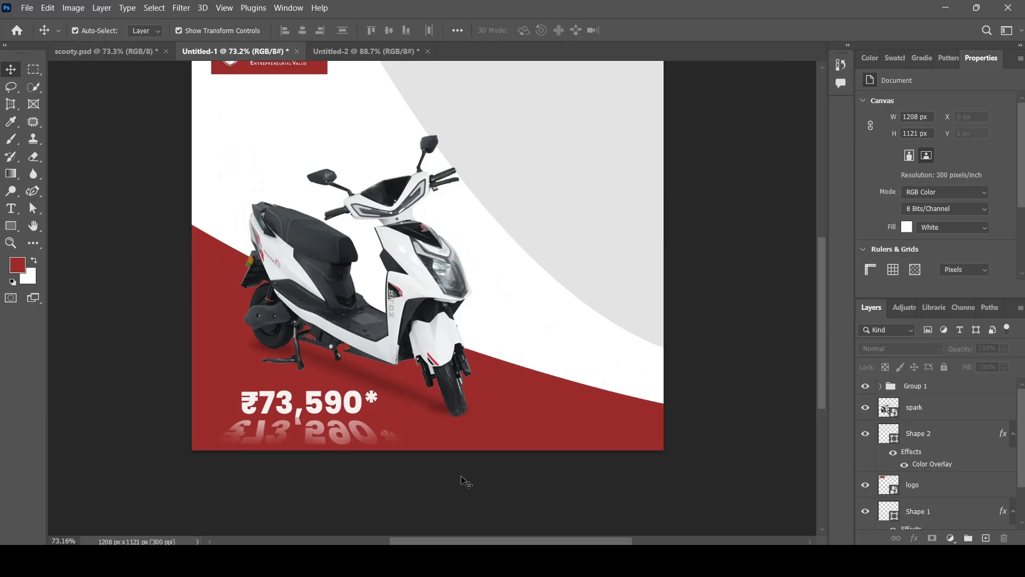
{"action": "scroll", "coordinate": [482, 458], "scroll_direction": "down", "scroll_amount": 1}
{"action": "scroll", "coordinate": [482, 456], "scroll_direction": "up", "scroll_amount": 1}
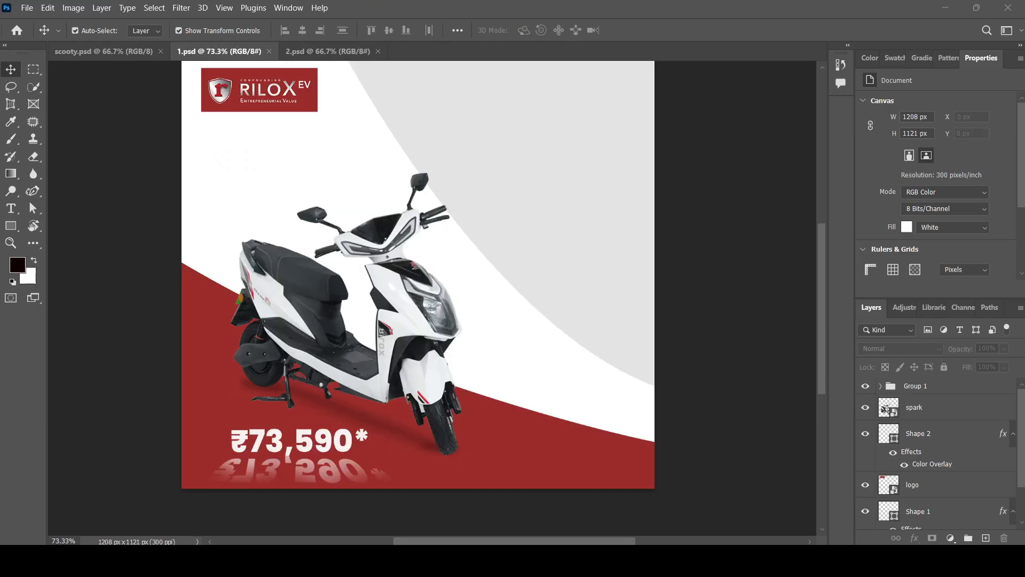
{"action": "scroll", "coordinate": [528, 360], "scroll_direction": "up", "scroll_amount": 1}
{"action": "scroll", "coordinate": [555, 379], "scroll_direction": "down", "scroll_amount": 3}
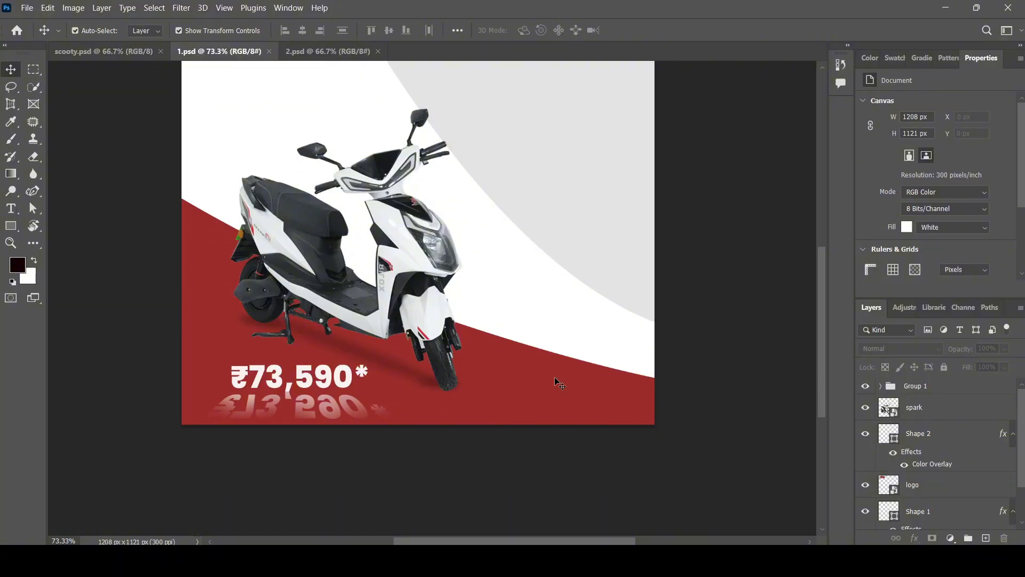
{"action": "scroll", "coordinate": [520, 367], "scroll_direction": "up", "scroll_amount": 1}
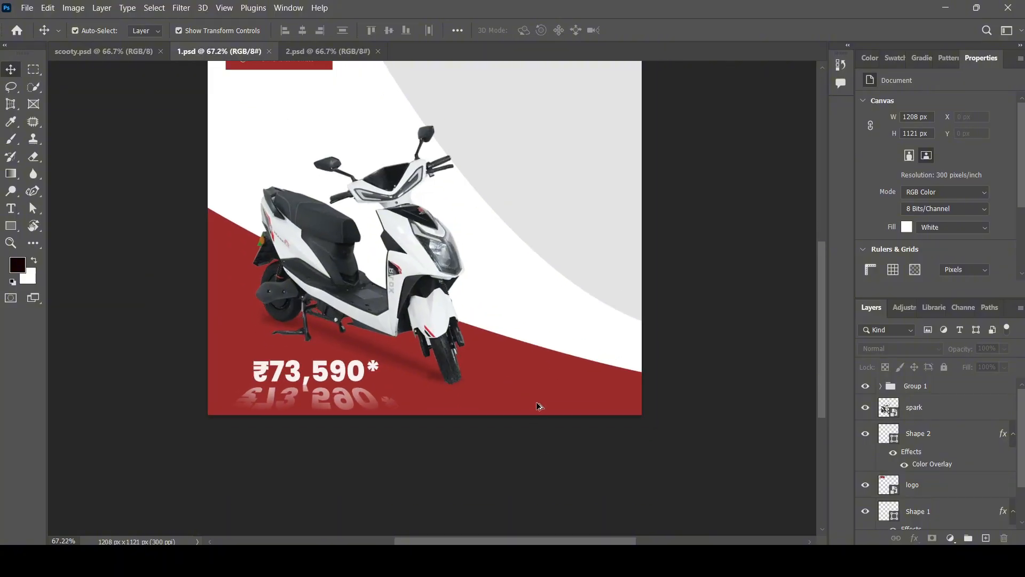
Draw a rectangle on the red area right of the price, 297 px wide.
{"action": "left_click", "coordinate": [19, 233]}
{"action": "left_click_drag", "start_coordinate": [487, 363], "coordinate": [629, 390]}
{"action": "scroll", "coordinate": [588, 390], "scroll_direction": "down", "scroll_amount": 1}
{"action": "scroll", "coordinate": [580, 351], "scroll_direction": "up", "scroll_amount": 3}
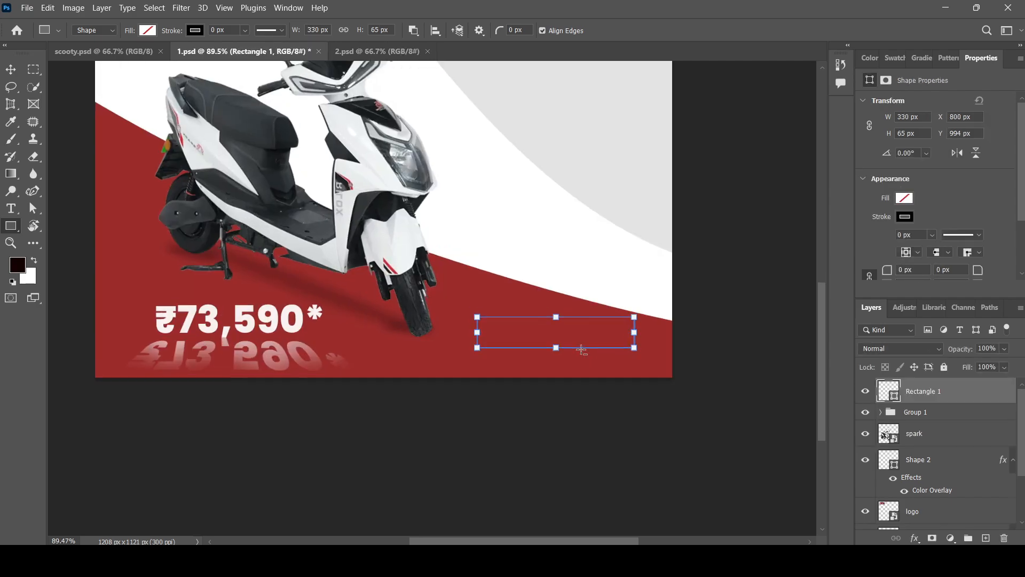
{"action": "left_click_drag", "start_coordinate": [647, 329], "coordinate": [577, 345]}
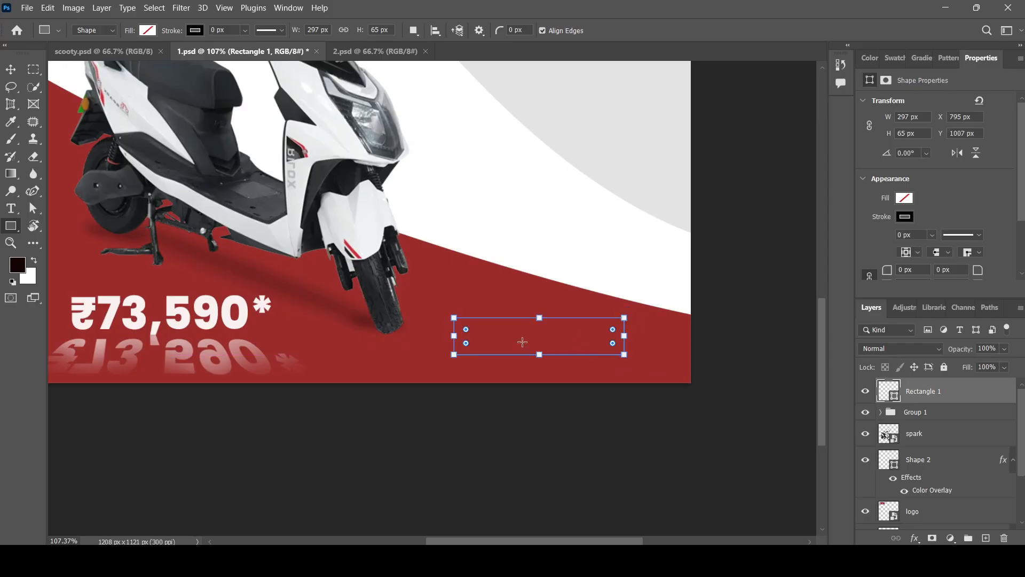
Round the rectangle's corners into a 22 px pill and nudge it slightly lower.
{"action": "left_click_drag", "start_coordinate": [469, 330], "coordinate": [472, 335]}
{"action": "left_click_drag", "start_coordinate": [612, 330], "coordinate": [607, 332]}
{"action": "scroll", "coordinate": [592, 345], "scroll_direction": "up", "scroll_amount": 5}
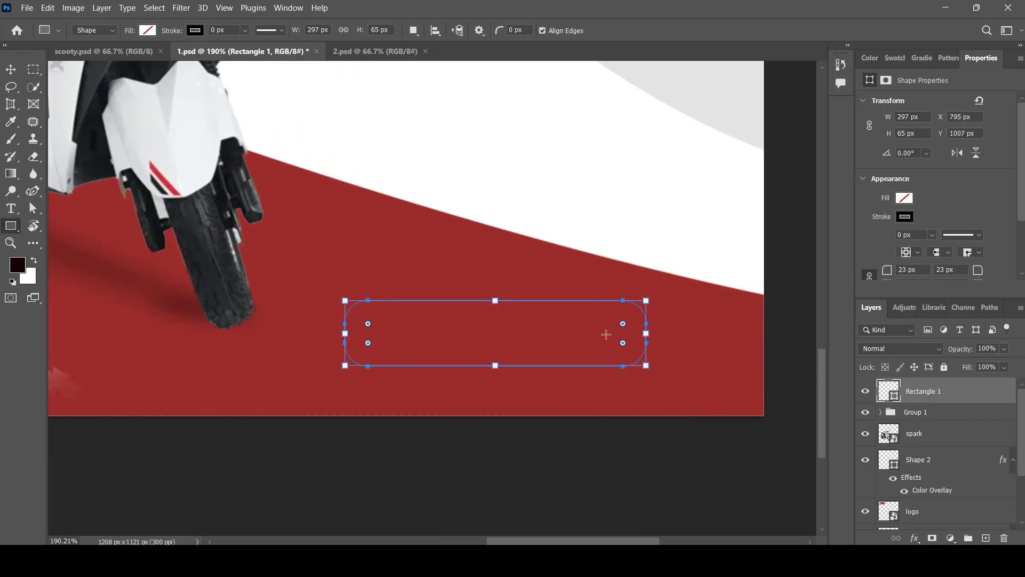
{"action": "mouse_move", "coordinate": [625, 326]}
{"action": "left_mouse_down"}
{"action": "mouse_move", "coordinate": [636, 323]}
{"action": "mouse_move", "coordinate": [628, 324]}
{"action": "left_mouse_up"}
{"action": "scroll", "coordinate": [554, 405], "scroll_direction": "down", "scroll_amount": 1}
{"action": "left_click_drag", "start_coordinate": [557, 294], "coordinate": [558, 309]}
Fill the pill with the scooter's pale off-white colour.
{"action": "key", "text": "v"}
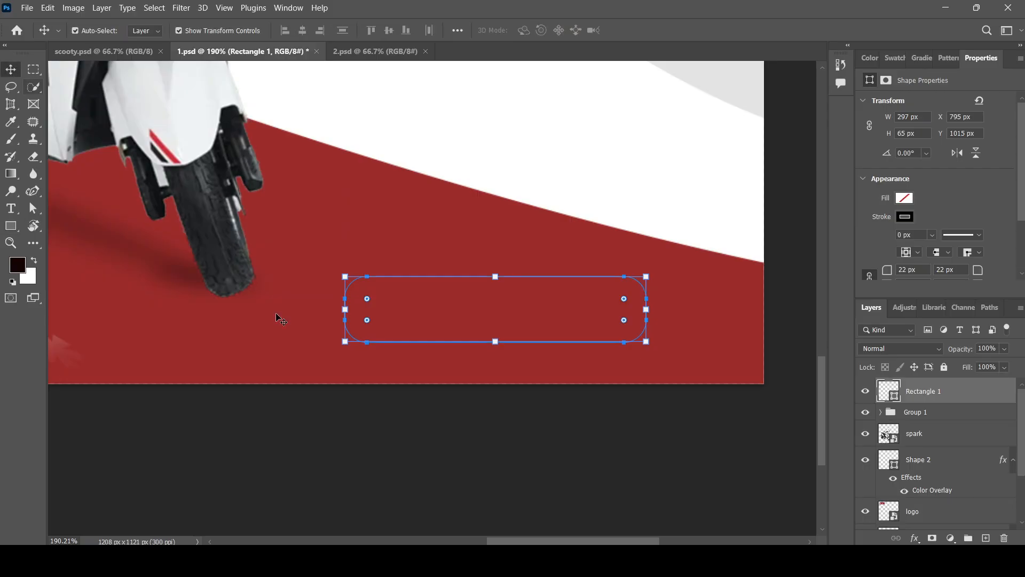
{"action": "left_click", "coordinate": [11, 228]}
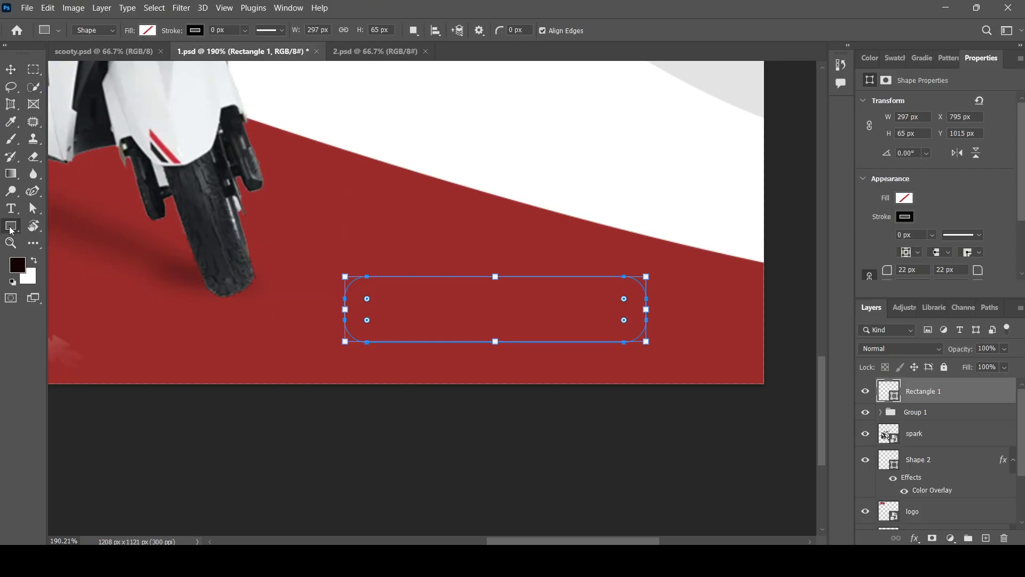
{"action": "left_click", "coordinate": [78, 98]}
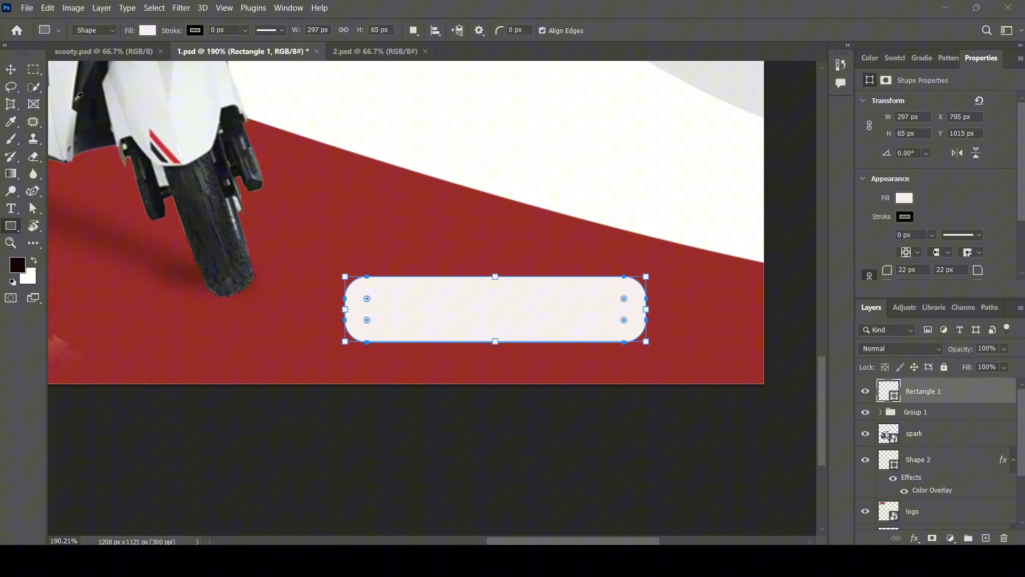
{"action": "left_click", "coordinate": [11, 69]}
{"action": "left_click", "coordinate": [584, 474]}
{"action": "left_click", "coordinate": [541, 315]}
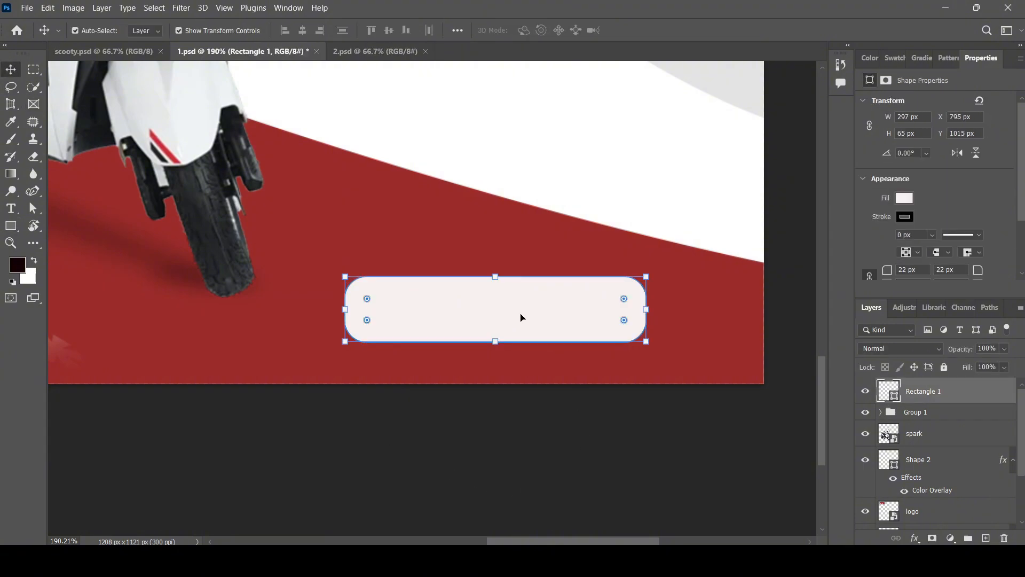
{"action": "left_click", "coordinate": [578, 411]}
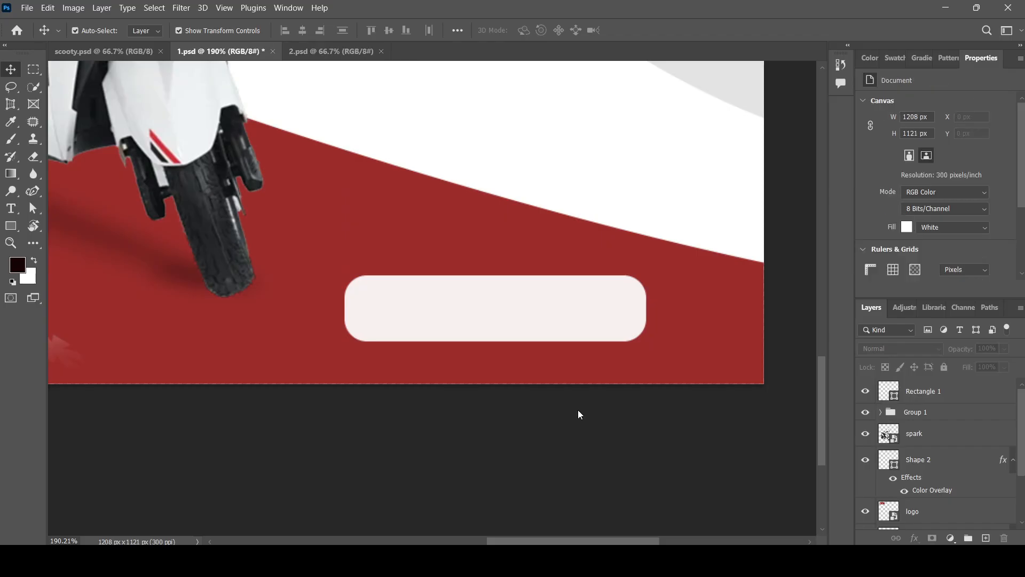
Start a text layer above the pill, then erase the mistyped 'BOO'.
{"action": "left_click", "coordinate": [11, 209]}
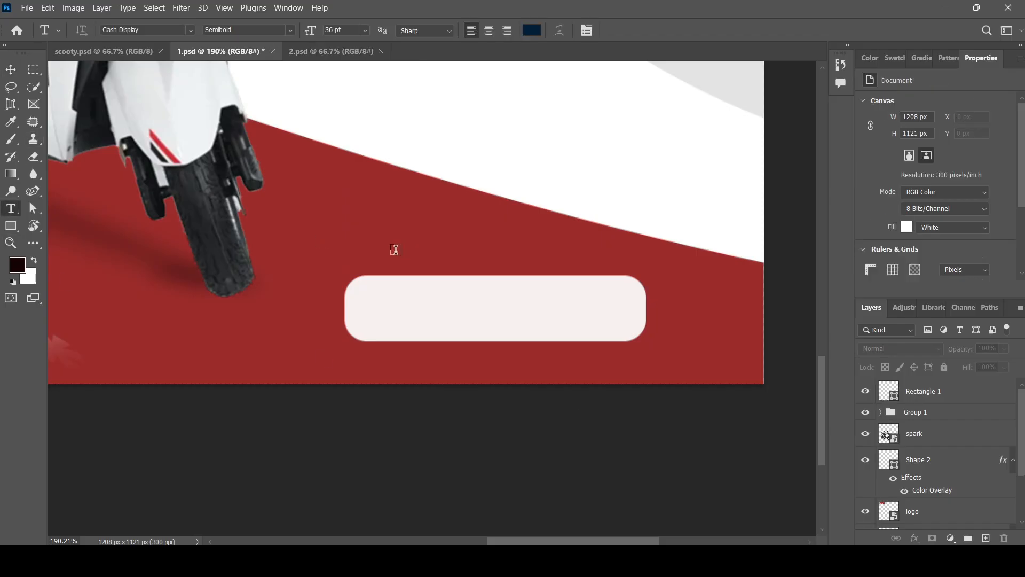
{"action": "left_click", "coordinate": [382, 233]}
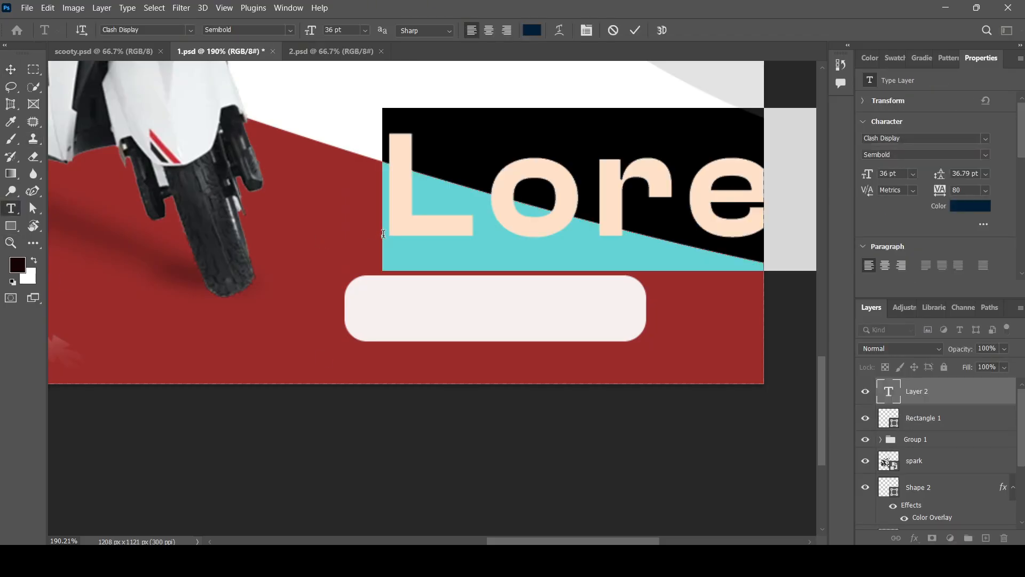
{"action": "type", "text": "BOO"}
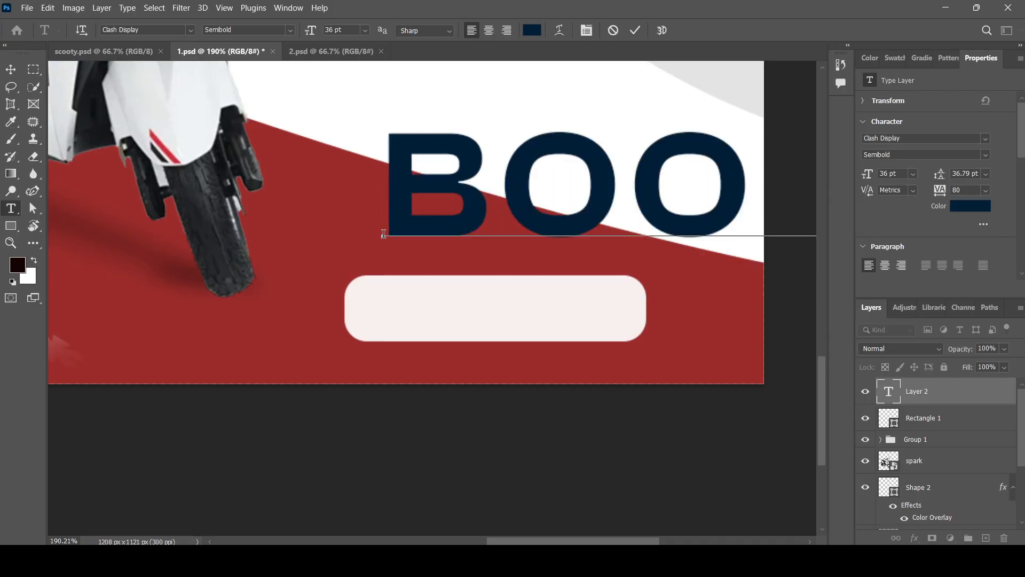
{"action": "key", "text": "BackSpace"}
{"action": "key", "text": "BackSpace"}
{"action": "key", "text": "BackSpace"}
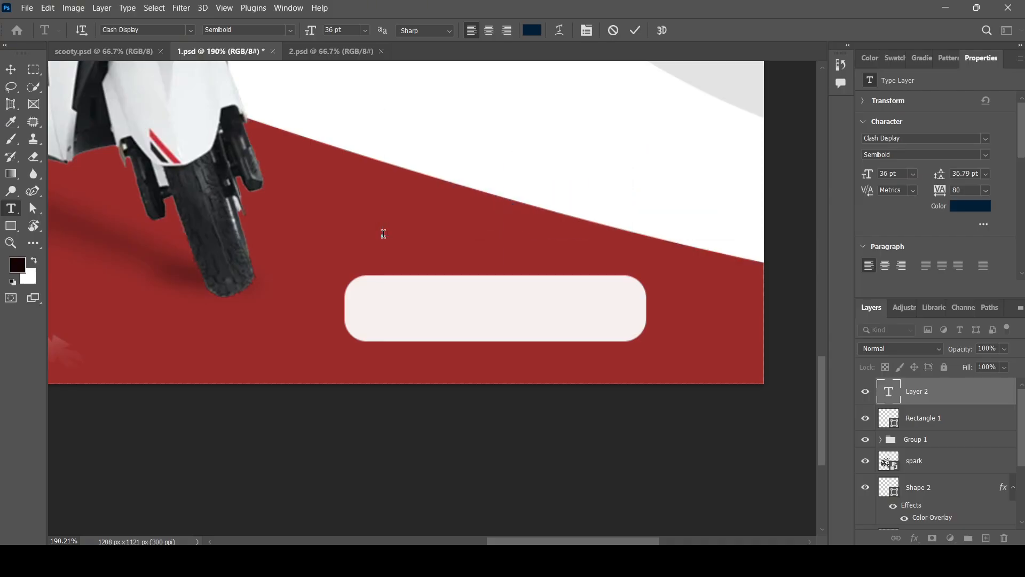
Copy the BOOK NOW text from 2.psd and paste it into a new text layer in 1.psd.
{"action": "left_click", "coordinate": [302, 50]}
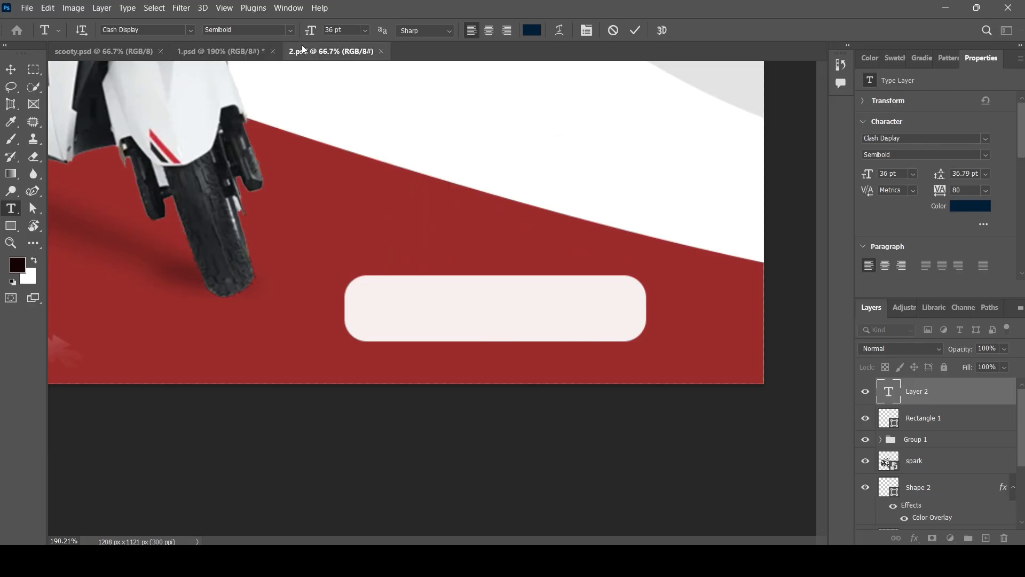
{"action": "scroll", "coordinate": [574, 464], "scroll_direction": "up", "scroll_amount": 5}
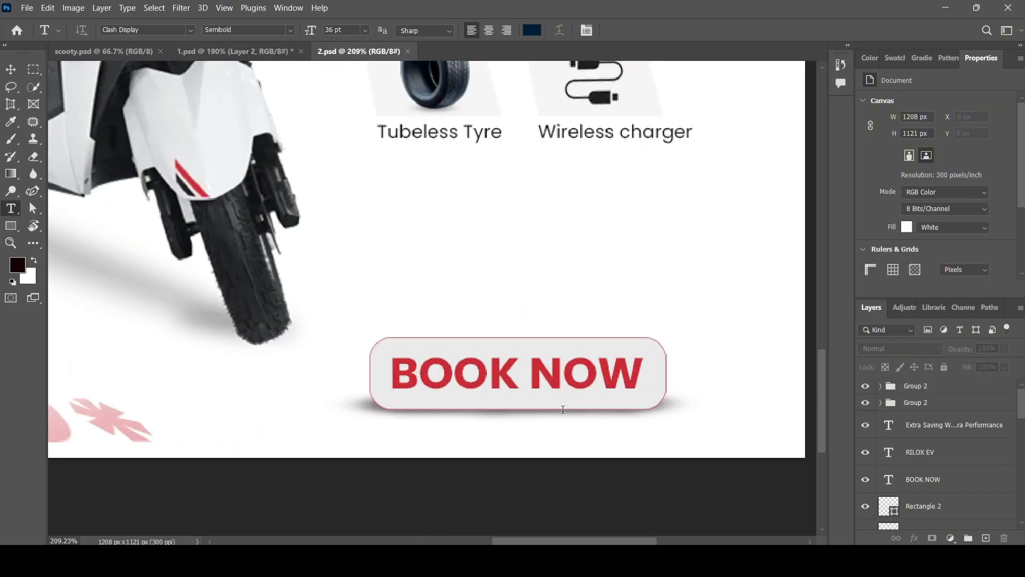
{"action": "triple_click", "coordinate": [563, 409]}
{"action": "key", "text": "ctrl+c"}
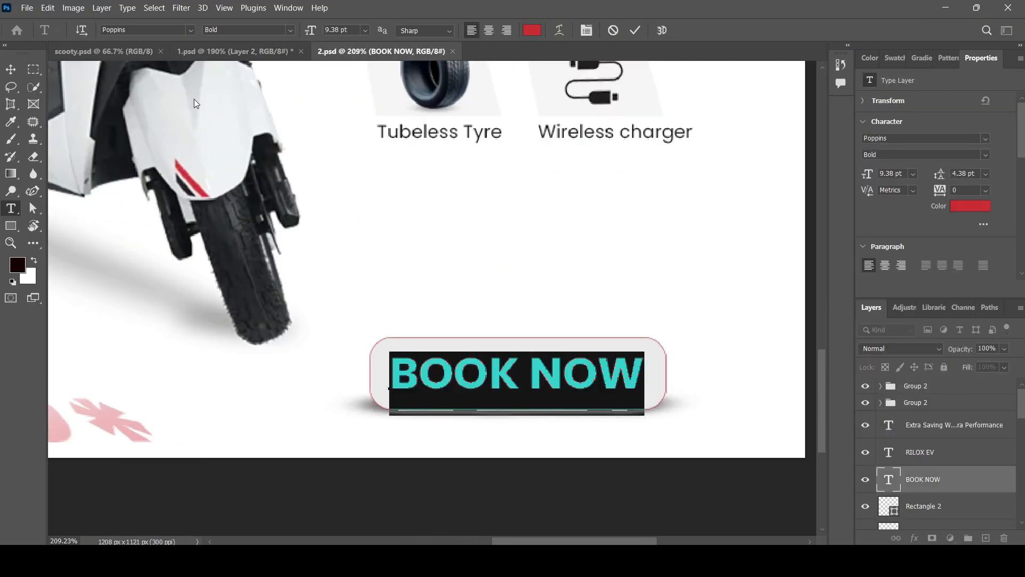
{"action": "left_click", "coordinate": [235, 50]}
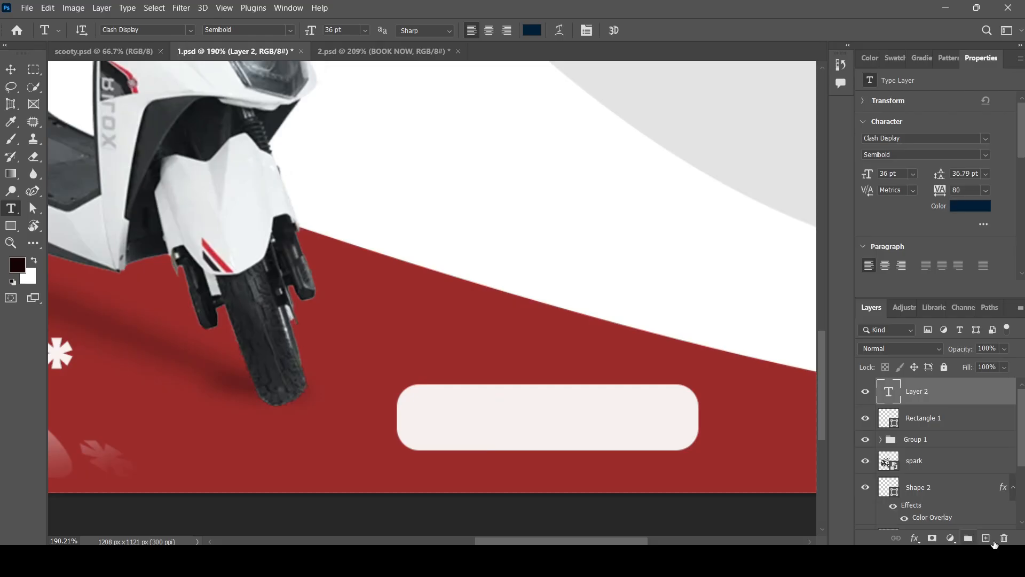
{"action": "left_click", "coordinate": [483, 229]}
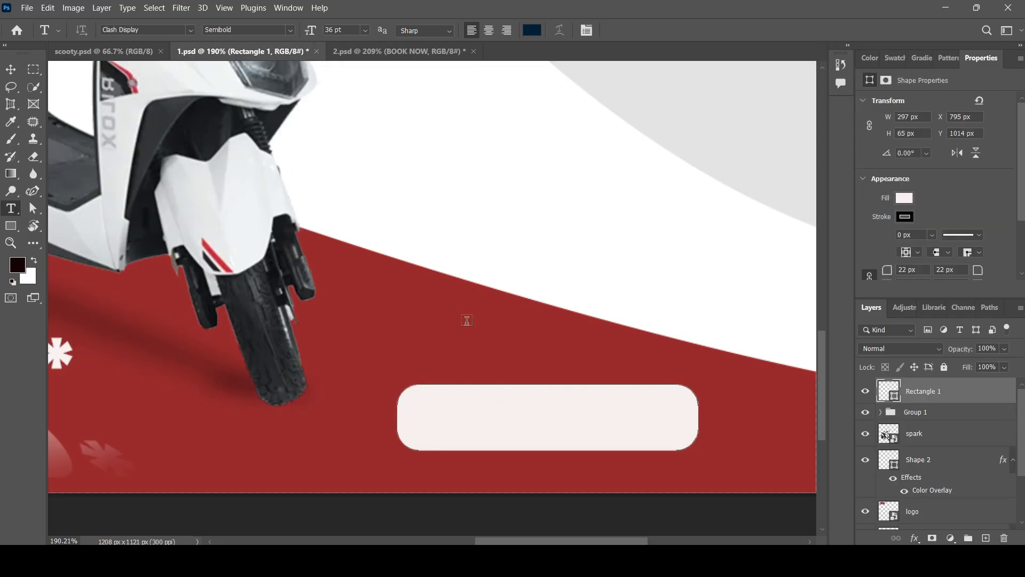
{"action": "left_click", "coordinate": [468, 336]}
{"action": "key", "text": "ctrl+v"}
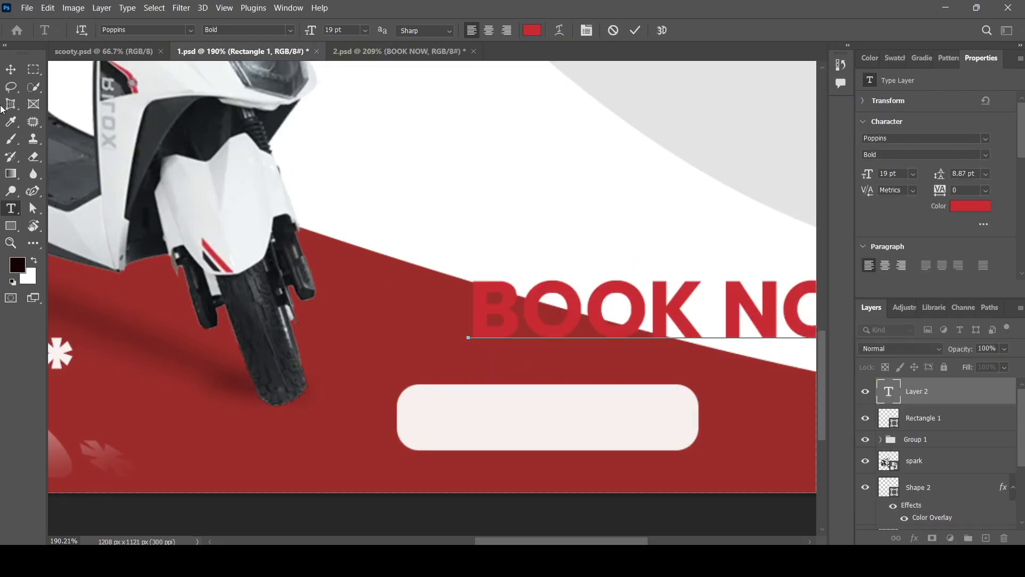
Move the BOOK NOW text onto the pill and resize it to about 10.86 pt.
{"action": "left_click", "coordinate": [10, 70]}
{"action": "left_click_drag", "start_coordinate": [658, 313], "coordinate": [562, 421]}
{"action": "scroll", "coordinate": [443, 335], "scroll_direction": "down", "scroll_amount": 5}
{"action": "scroll", "coordinate": [565, 428], "scroll_direction": "up", "scroll_amount": 4}
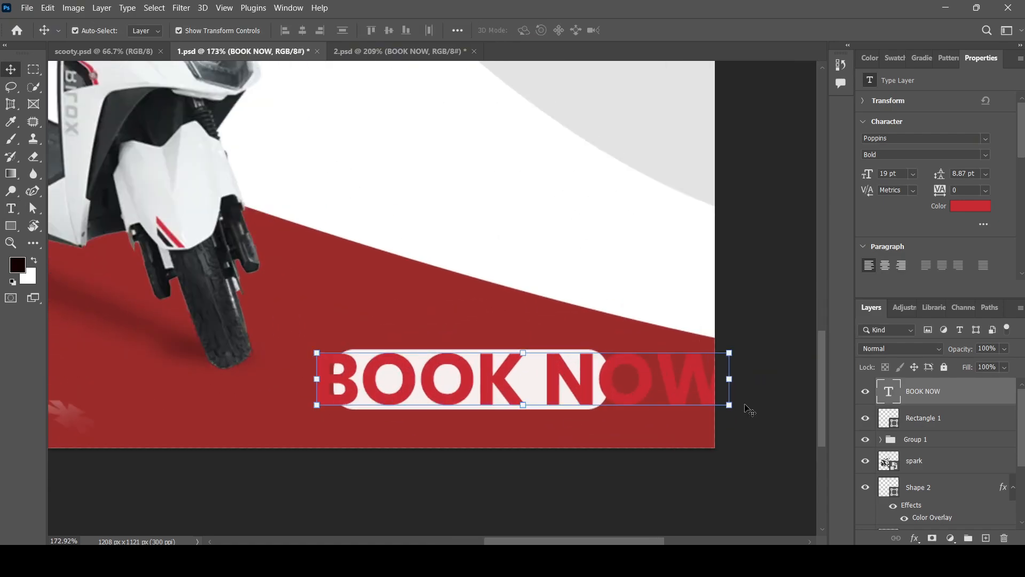
{"action": "left_click_drag", "start_coordinate": [730, 406], "coordinate": [551, 387]}
{"action": "key", "text": "Return"}
{"action": "scroll", "coordinate": [504, 404], "scroll_direction": "up", "scroll_amount": 3}
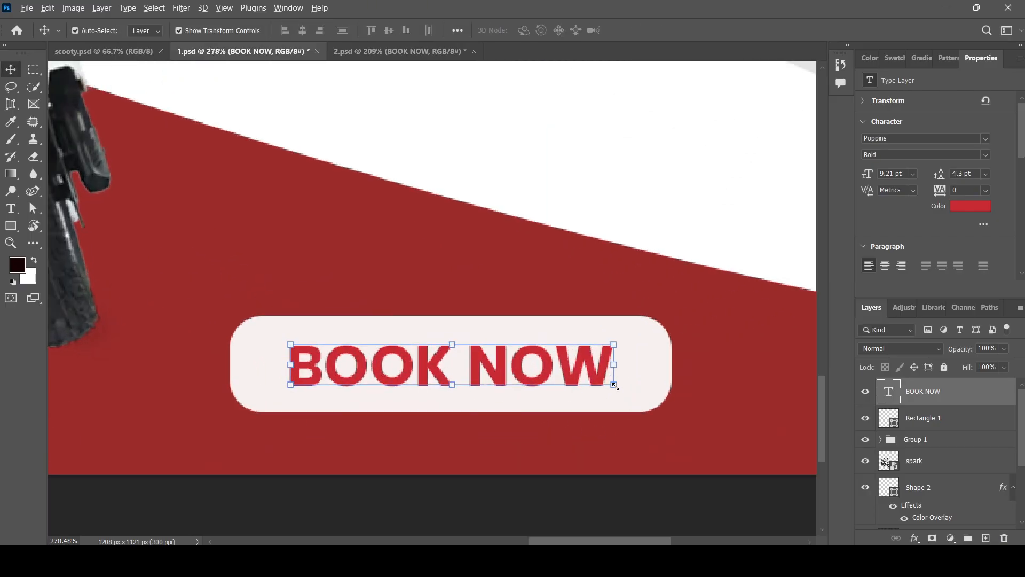
{"action": "left_click_drag", "start_coordinate": [615, 385], "coordinate": [641, 426]}
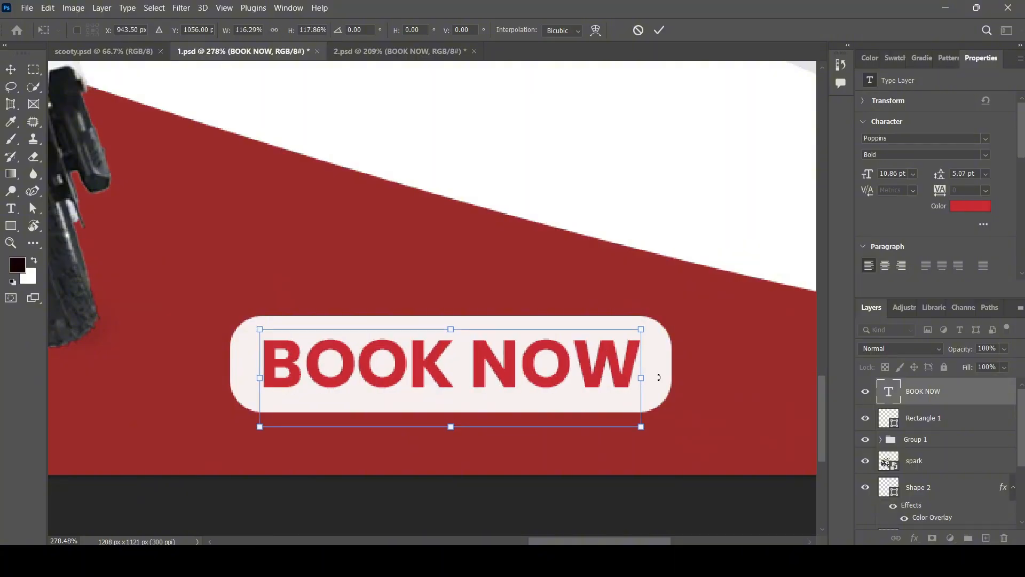
{"action": "key", "text": "Return"}
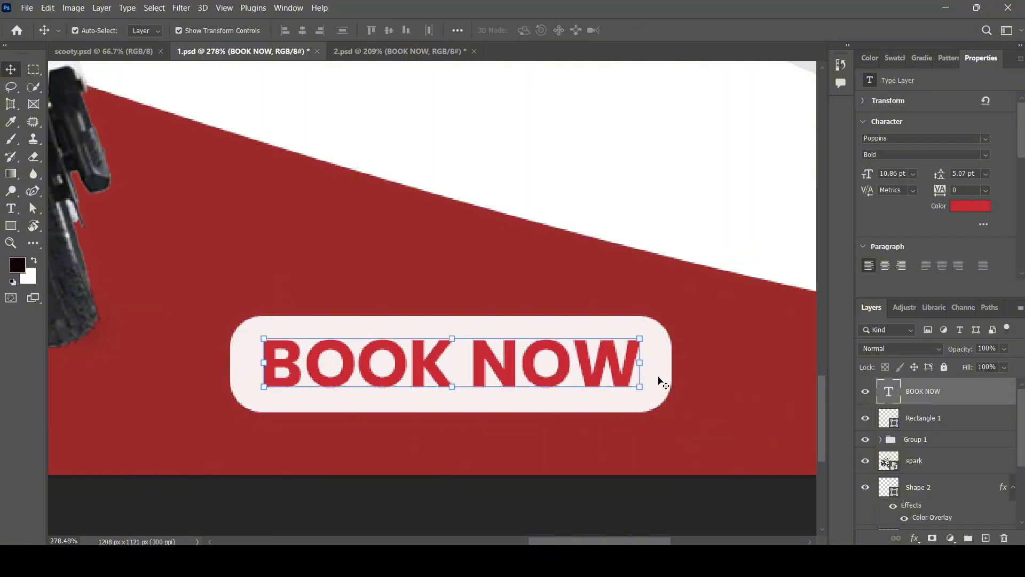
Centre BOOK NOW vertically and horizontally on Rectangle 1.
{"action": "left_click", "coordinate": [661, 383], "text": "shift"}
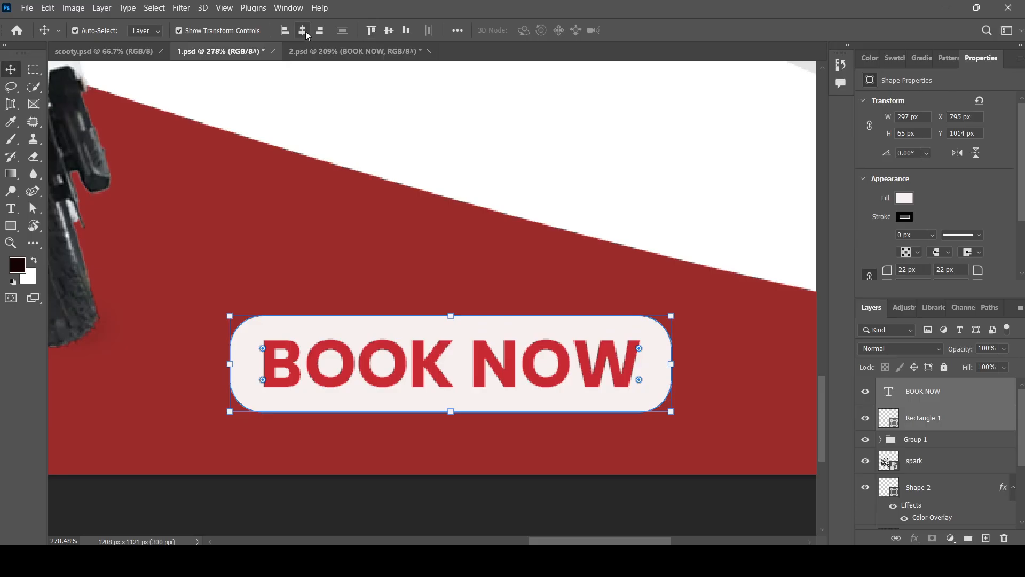
{"action": "left_click", "coordinate": [393, 32]}
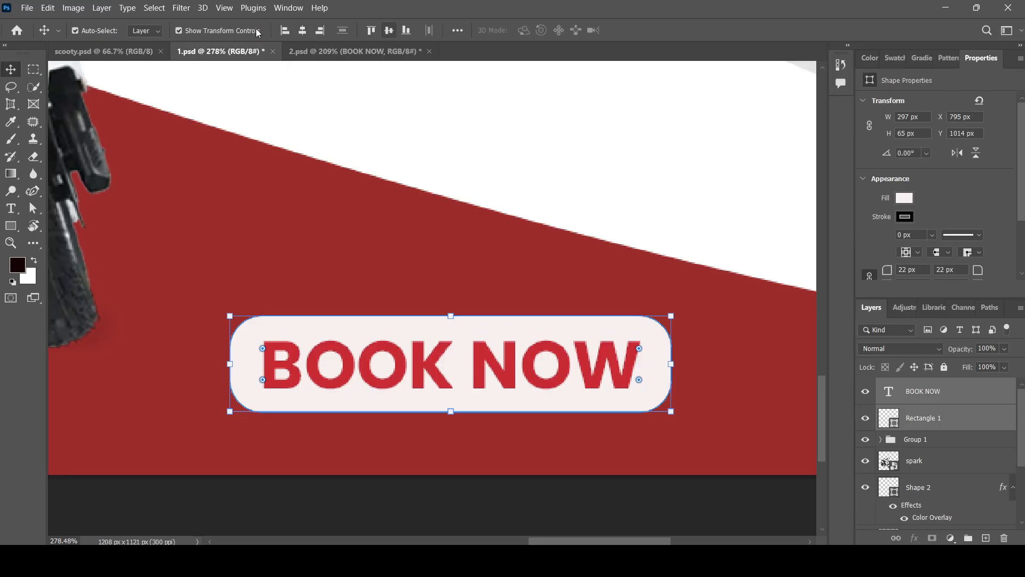
{"action": "left_click", "coordinate": [303, 31]}
{"action": "left_click", "coordinate": [704, 215]}
{"action": "scroll", "coordinate": [436, 291], "scroll_direction": "down", "scroll_amount": 1}
{"action": "scroll", "coordinate": [498, 307], "scroll_direction": "down", "scroll_amount": 4}
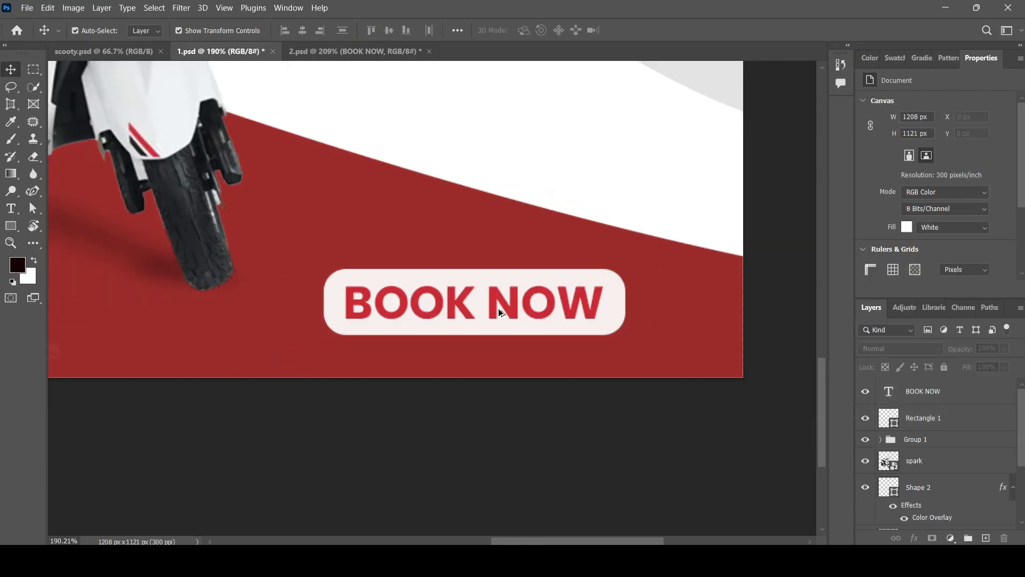
{"action": "scroll", "coordinate": [497, 306], "scroll_direction": "up", "scroll_amount": 2}
Add a new empty layer above Group 1 for the button shadow.
{"action": "left_click", "coordinate": [956, 391]}
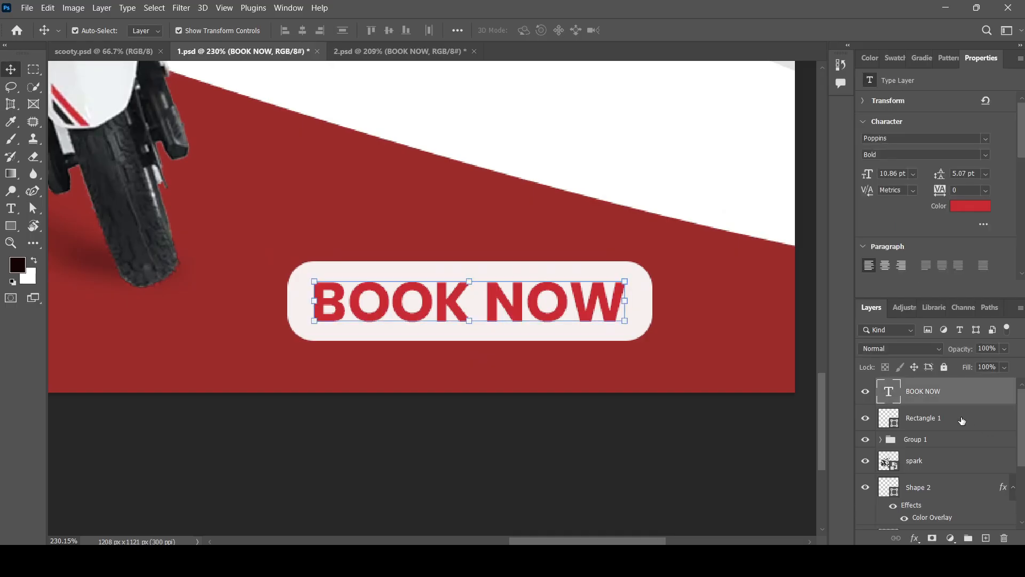
{"action": "left_click", "coordinate": [962, 420]}
{"action": "left_click", "coordinate": [955, 441]}
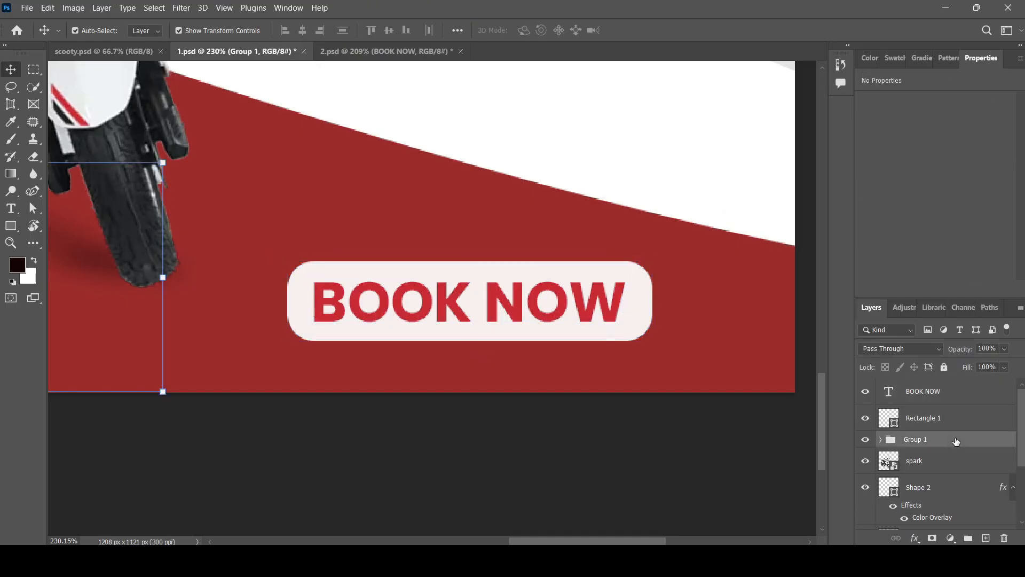
{"action": "left_click", "coordinate": [986, 538]}
{"action": "scroll", "coordinate": [561, 395], "scroll_direction": "up", "scroll_amount": 1}
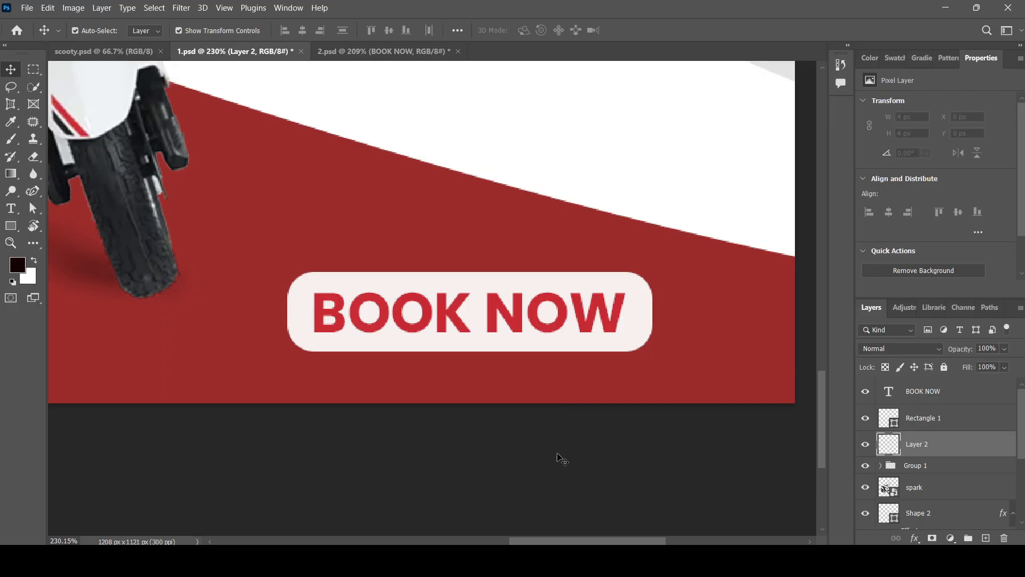
{"action": "scroll", "coordinate": [559, 457], "scroll_direction": "down", "scroll_amount": 2}
{"action": "scroll", "coordinate": [517, 314], "scroll_direction": "up", "scroll_amount": 2}
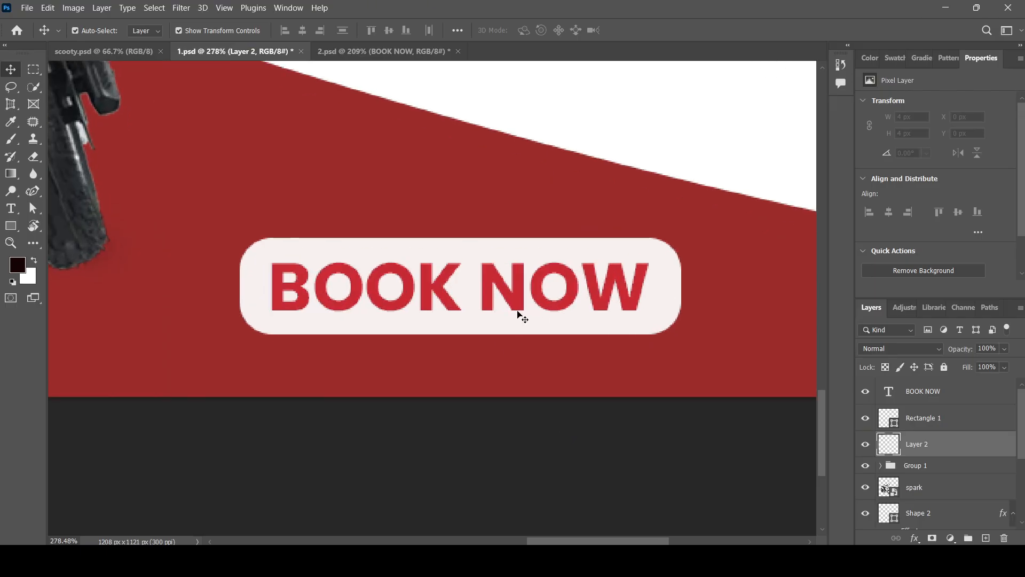
Brush a soft black shadow along the pill's underside, undoing overreaching strokes.
{"action": "left_click", "coordinate": [12, 141]}
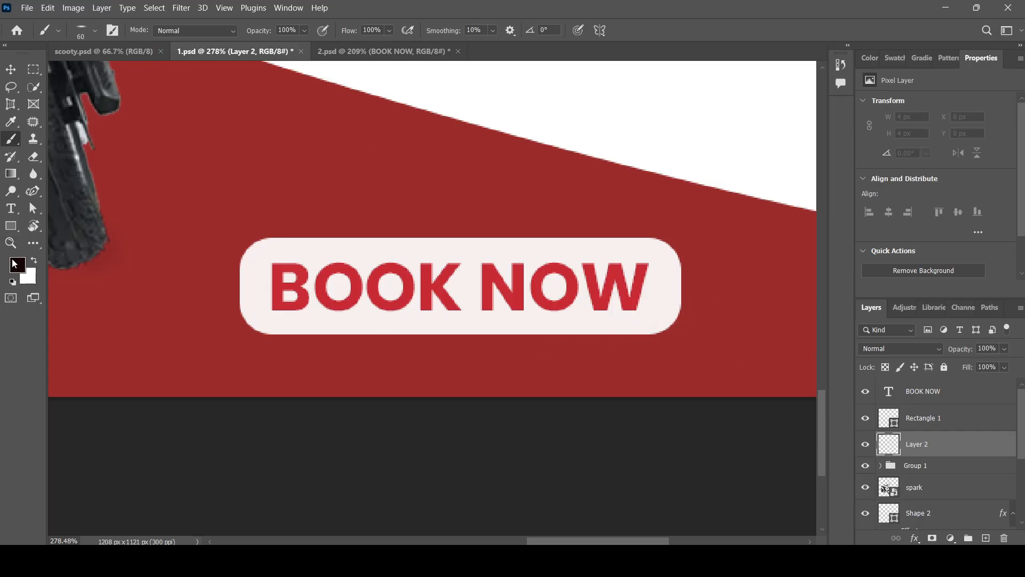
{"action": "left_click", "coordinate": [14, 263]}
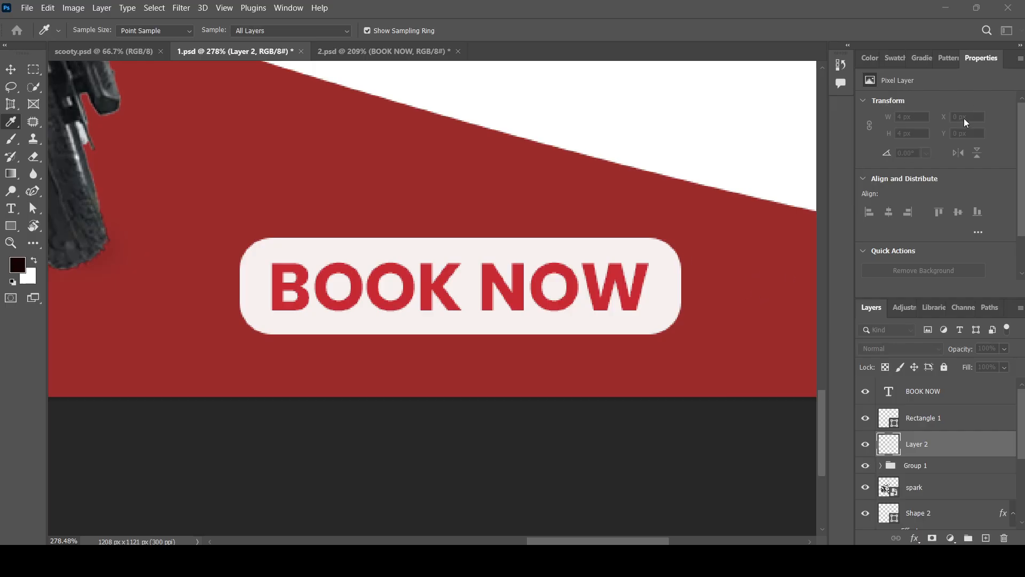
{"action": "left_click", "coordinate": [920, 139]}
{"action": "left_click", "coordinate": [660, 331]}
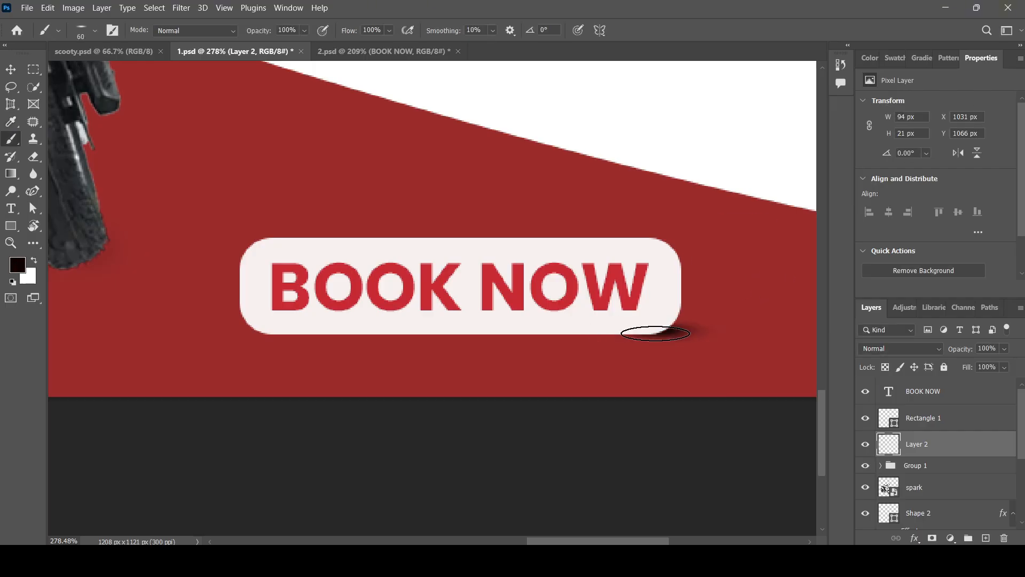
{"action": "left_click_drag", "start_coordinate": [623, 332], "coordinate": [536, 334]}
{"action": "scroll", "coordinate": [532, 334], "scroll_direction": "up", "scroll_amount": 1}
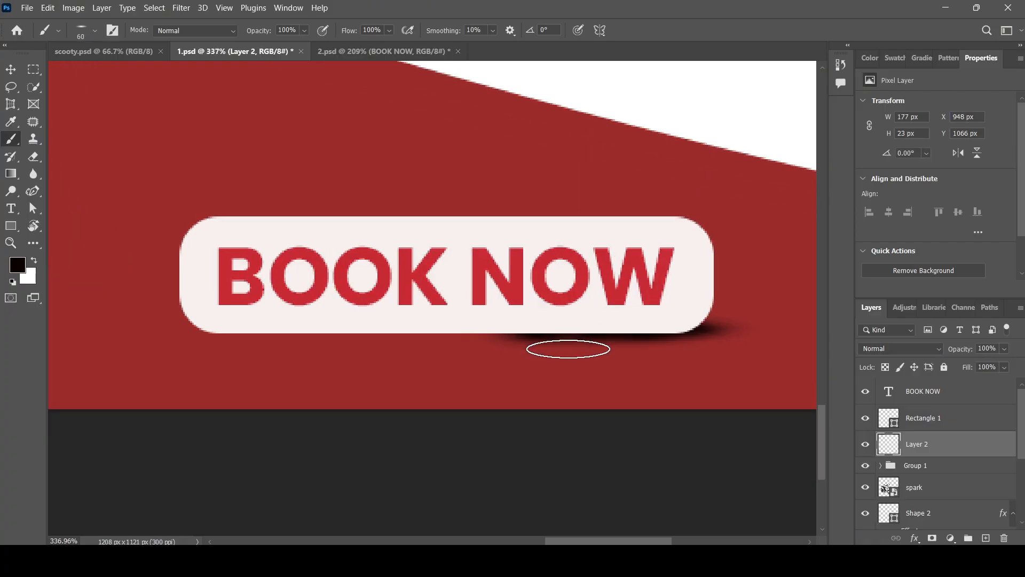
{"action": "key", "text": "ctrl+z"}
{"action": "scroll", "coordinate": [533, 328], "scroll_direction": "up", "scroll_amount": 1}
{"action": "left_click_drag", "start_coordinate": [553, 331], "coordinate": [307, 339]}
{"action": "key", "text": "ctrl+z"}
{"action": "mouse_move", "coordinate": [517, 334]}
{"action": "left_mouse_down"}
{"action": "mouse_move", "coordinate": [170, 330]}
{"action": "mouse_move", "coordinate": [641, 326]}
{"action": "mouse_move", "coordinate": [457, 335]}
{"action": "left_mouse_up"}
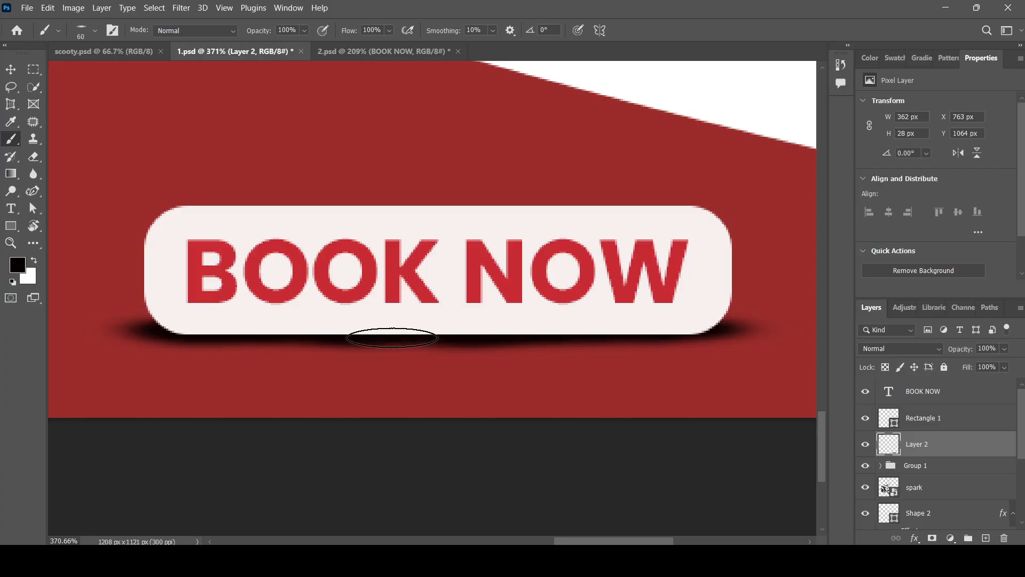
Lower the shadow layer's Fill to 66% to soften it.
{"action": "scroll", "coordinate": [374, 294], "scroll_direction": "down", "scroll_amount": 1}
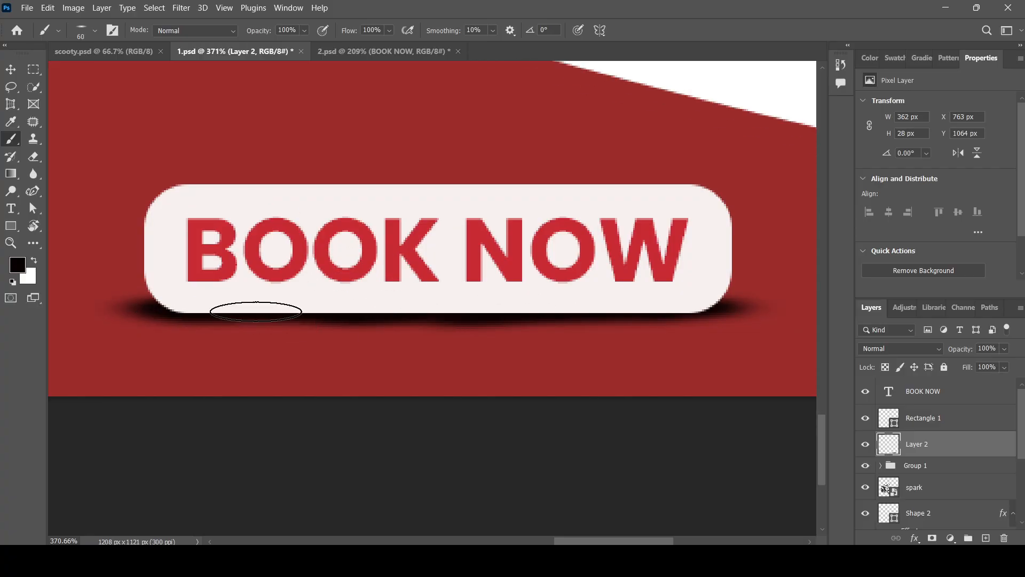
{"action": "left_click", "coordinate": [10, 69]}
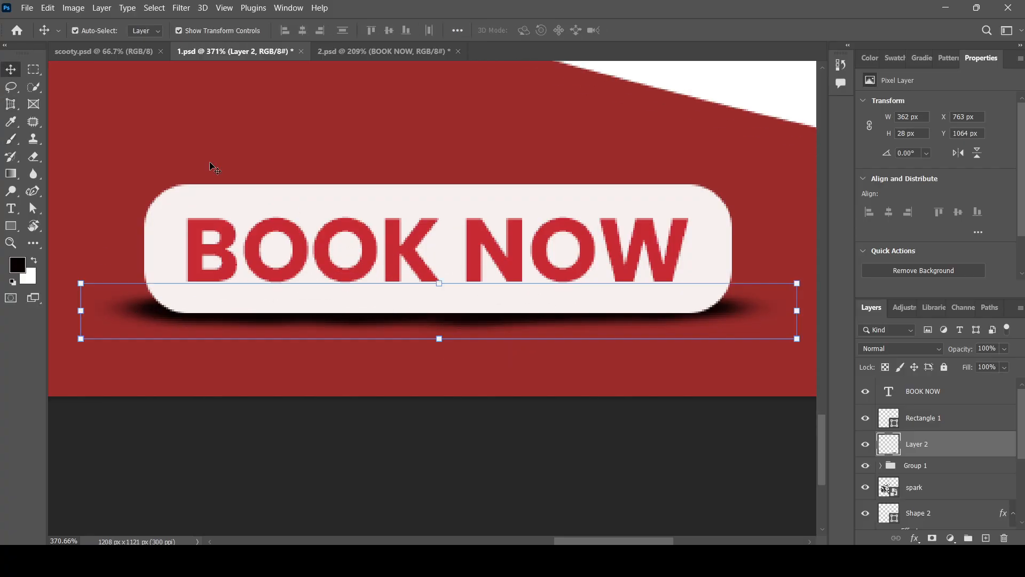
{"action": "scroll", "coordinate": [480, 331], "scroll_direction": "down", "scroll_amount": 3}
{"action": "scroll", "coordinate": [478, 324], "scroll_direction": "up", "scroll_amount": 1}
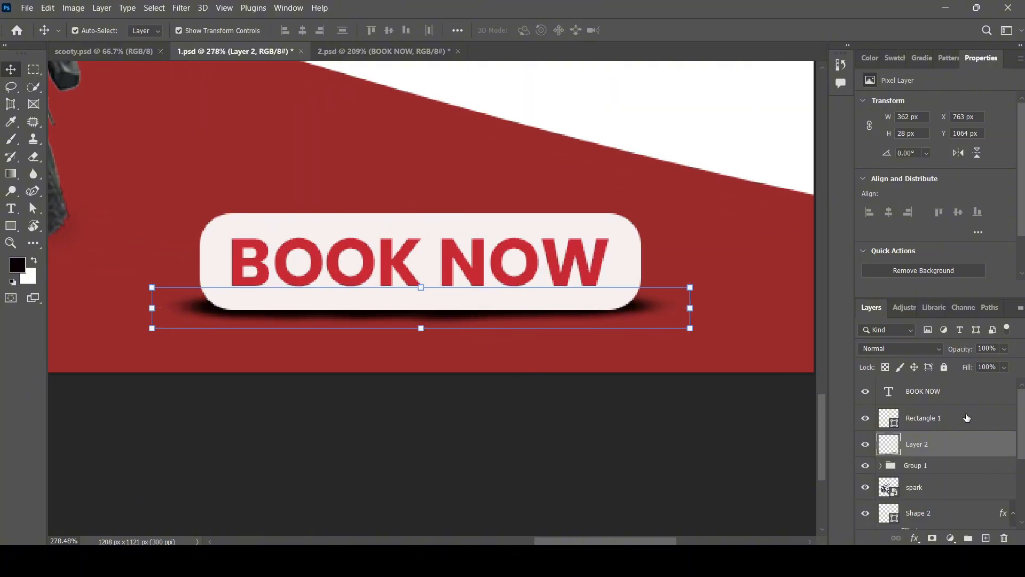
{"action": "scroll", "coordinate": [575, 462], "scroll_direction": "up", "scroll_amount": 1}
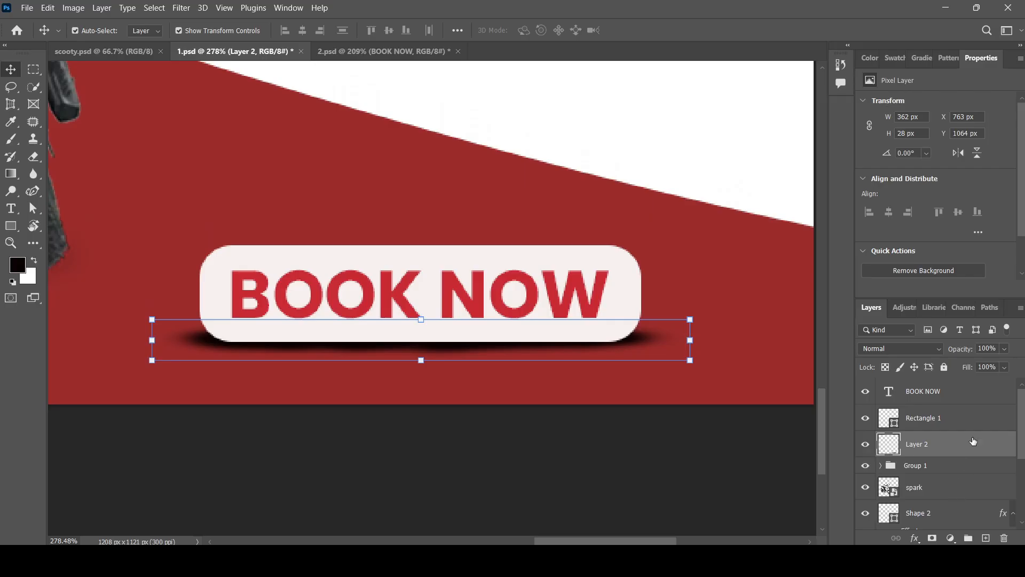
{"action": "key", "text": "shift+6"}
{"action": "key", "text": "shift+2"}
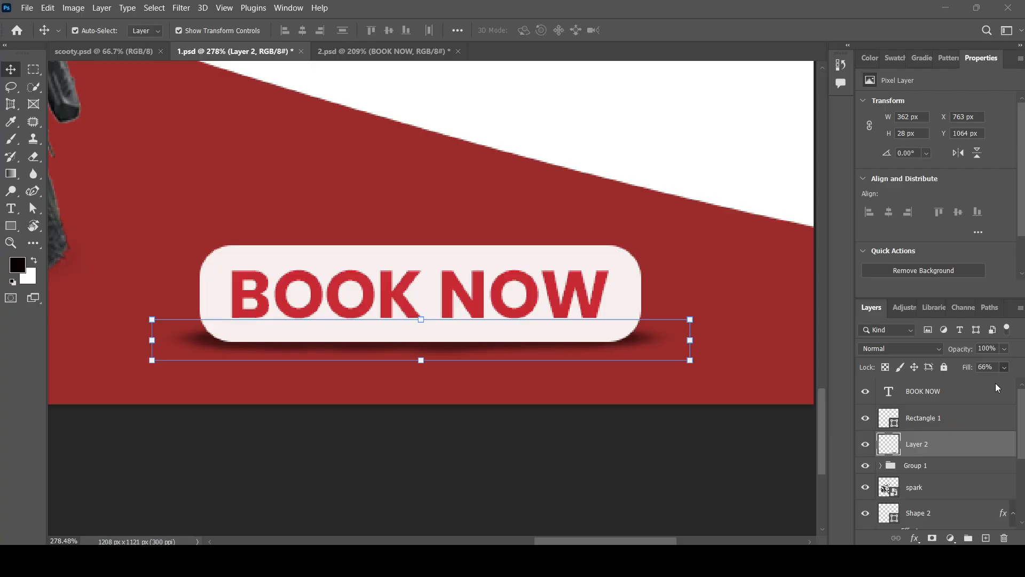
Click the shadow beneath BOOK NOW to select Layer 2 again.
{"action": "left_click", "coordinate": [502, 456]}
{"action": "scroll", "coordinate": [395, 374], "scroll_direction": "down", "scroll_amount": 1}
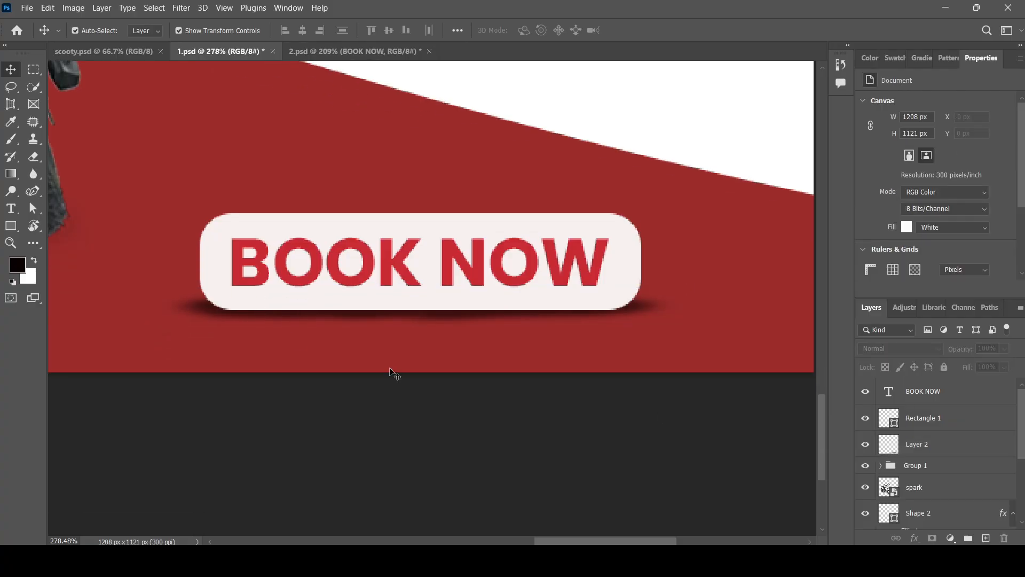
{"action": "scroll", "coordinate": [319, 325], "scroll_direction": "up", "scroll_amount": 1}
{"action": "scroll", "coordinate": [319, 325], "scroll_direction": "up", "scroll_amount": 1}
{"action": "left_click", "coordinate": [501, 315]}
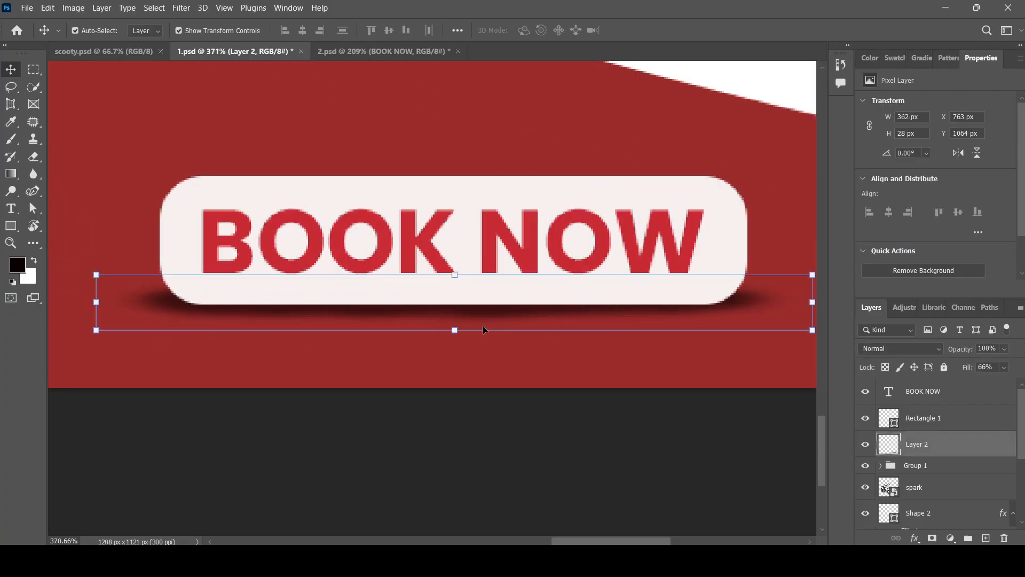
Erase the left tip of Layer 2's shadow with a smaller eraser, narrowing it to 355 px.
{"action": "key", "text": "e"}
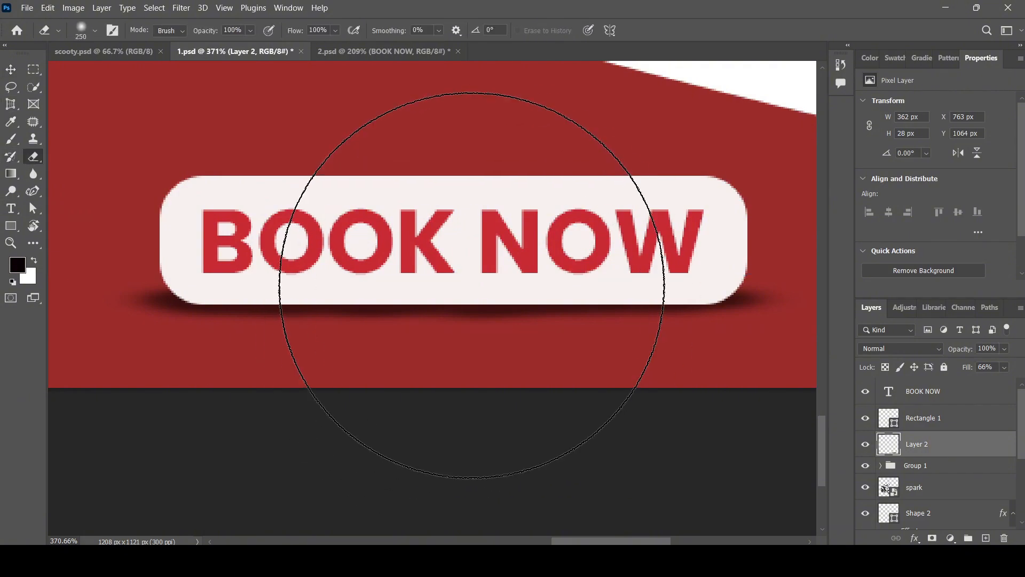
{"action": "key", "text": "bracketleft"}
{"action": "key", "text": "bracketleft"}
{"action": "key", "text": "bracketleft"}
{"action": "key", "text": "bracketleft"}
{"action": "key", "text": "bracketleft"}
{"action": "key", "text": "bracketleft"}
{"action": "key", "text": "bracketleft"}
{"action": "key", "text": "bracketleft"}
{"action": "key", "text": "bracketleft"}
{"action": "key", "text": "bracketleft"}
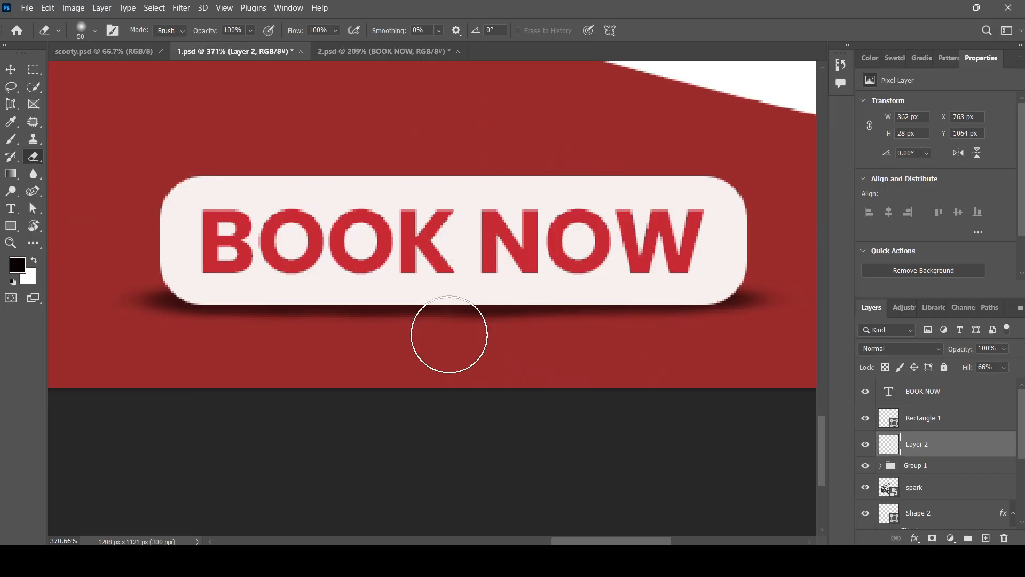
{"action": "scroll", "coordinate": [453, 348], "scroll_direction": "down", "scroll_amount": 1}
{"action": "scroll", "coordinate": [451, 325], "scroll_direction": "up", "scroll_amount": 4}
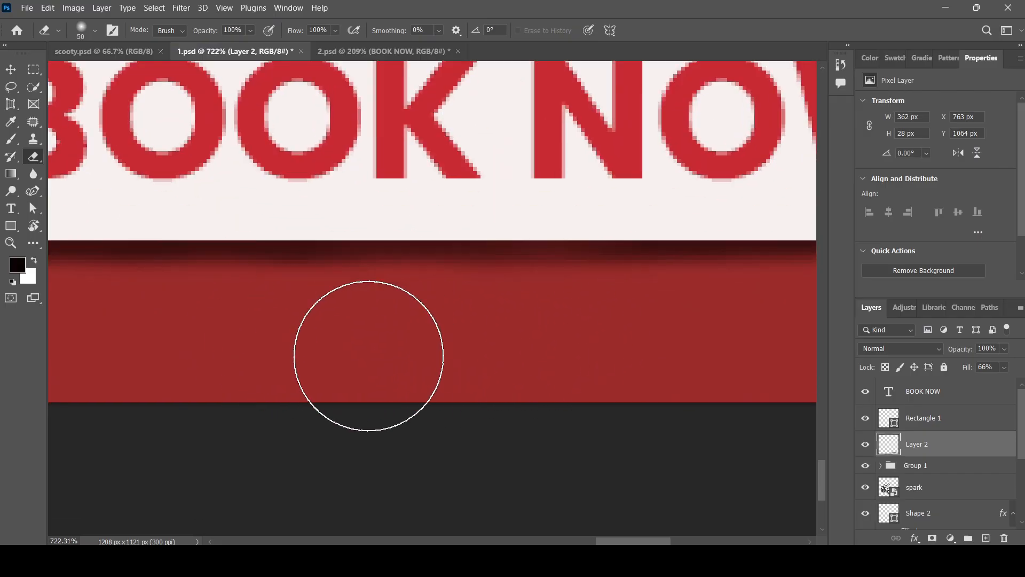
{"action": "scroll", "coordinate": [368, 354], "scroll_direction": "down", "scroll_amount": 4}
{"action": "scroll", "coordinate": [630, 311], "scroll_direction": "down", "scroll_amount": 1}
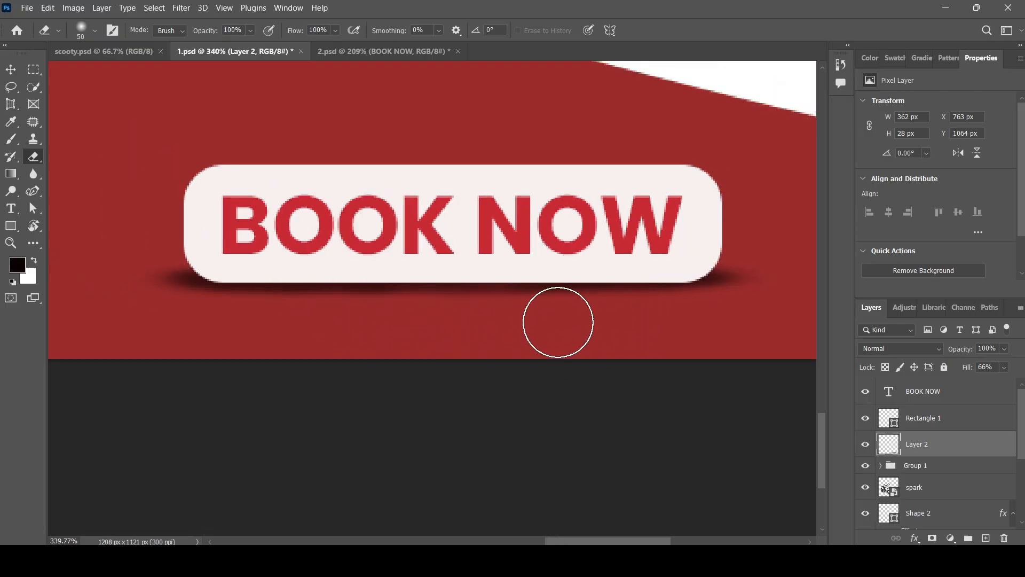
{"action": "scroll", "coordinate": [607, 319], "scroll_direction": "up", "scroll_amount": 2}
{"action": "scroll", "coordinate": [229, 280], "scroll_direction": "down", "scroll_amount": 1}
{"action": "scroll", "coordinate": [76, 277], "scroll_direction": "up", "scroll_amount": 1}
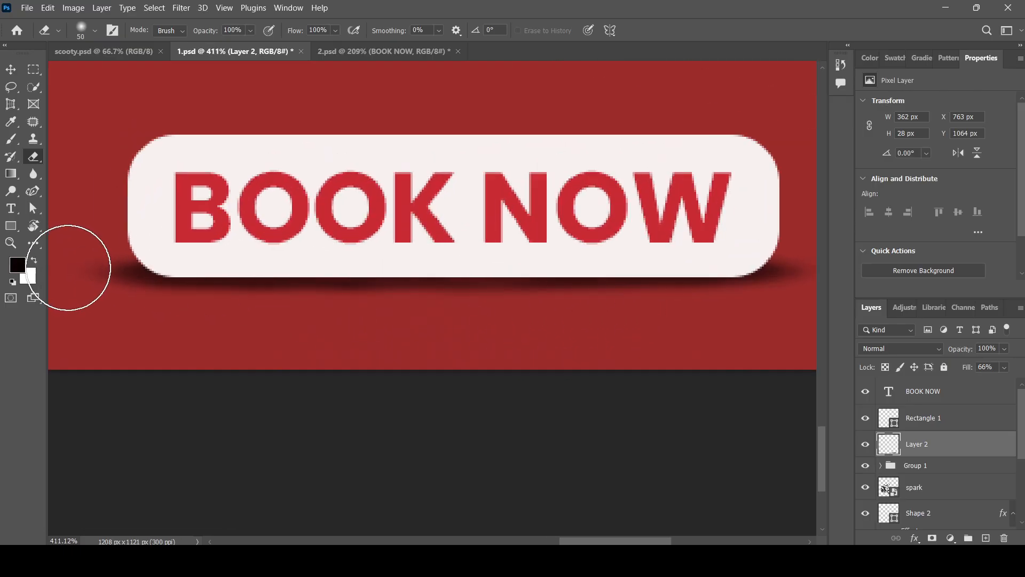
{"action": "left_click", "coordinate": [63, 267]}
{"action": "scroll", "coordinate": [293, 346], "scroll_direction": "down", "scroll_amount": 4}
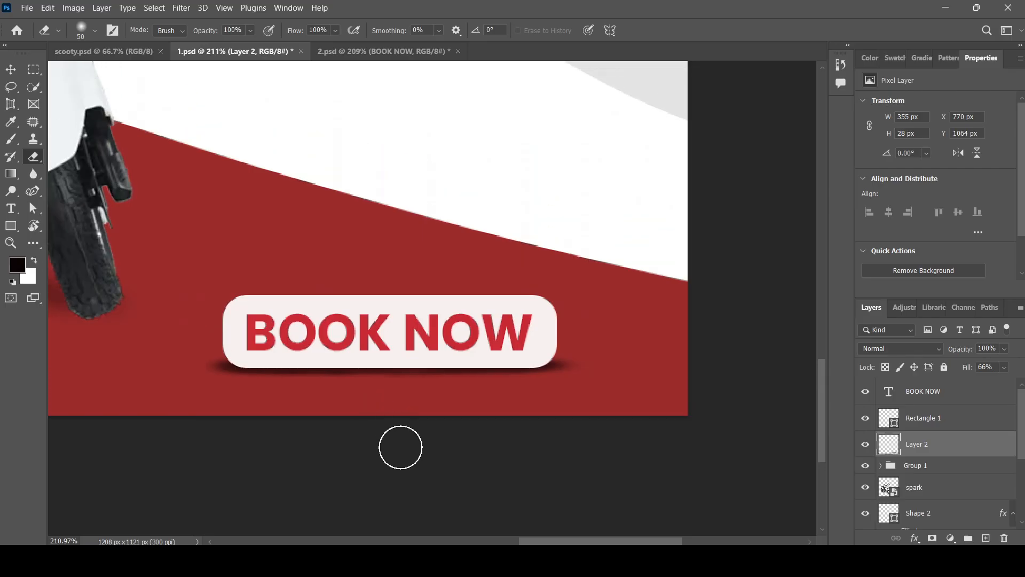
{"action": "scroll", "coordinate": [273, 401], "scroll_direction": "up", "scroll_amount": 5}
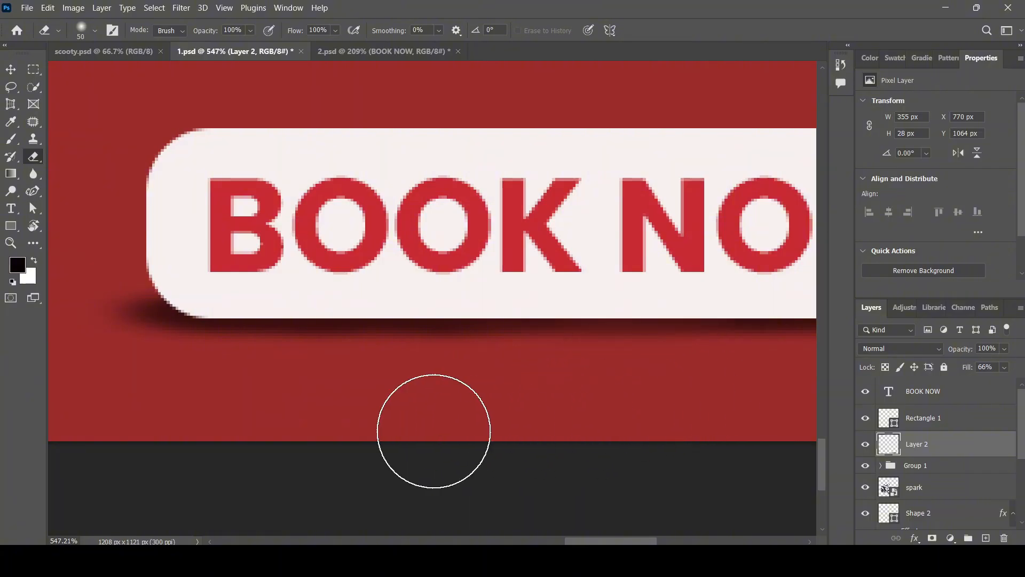
{"action": "scroll", "coordinate": [165, 382], "scroll_direction": "down", "scroll_amount": 4}
{"action": "scroll", "coordinate": [565, 351], "scroll_direction": "up", "scroll_amount": 4}
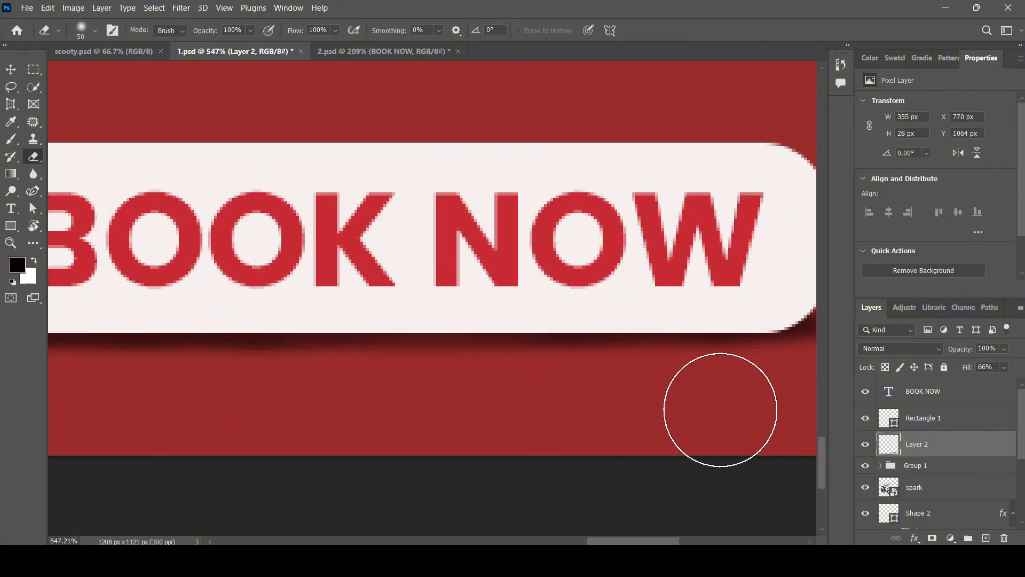
{"action": "scroll", "coordinate": [404, 414], "scroll_direction": "down", "scroll_amount": 1}
{"action": "scroll", "coordinate": [449, 481], "scroll_direction": "down", "scroll_amount": 2}
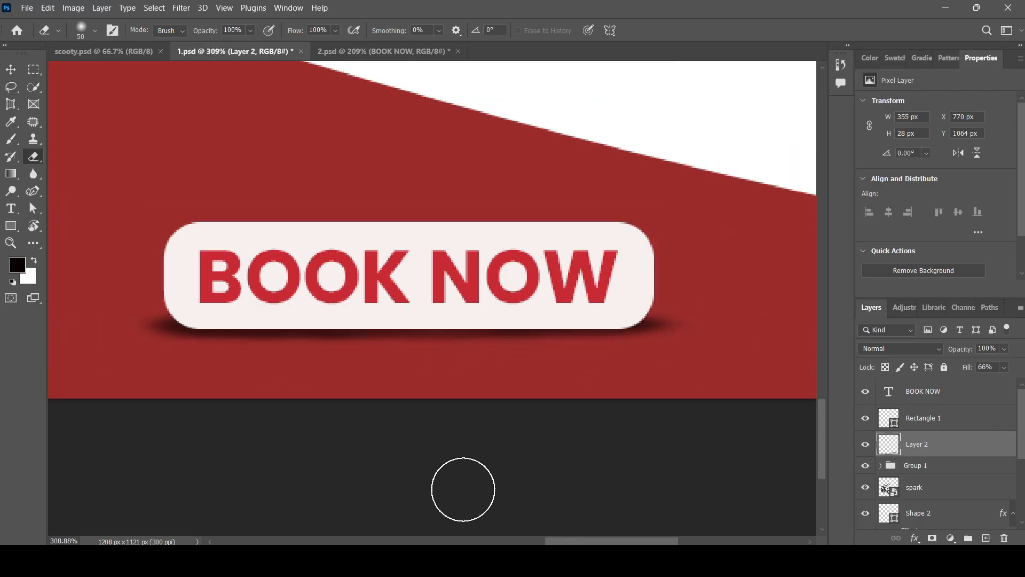
{"action": "left_click", "coordinate": [10, 69]}
{"action": "scroll", "coordinate": [347, 289], "scroll_direction": "down", "scroll_amount": 2}
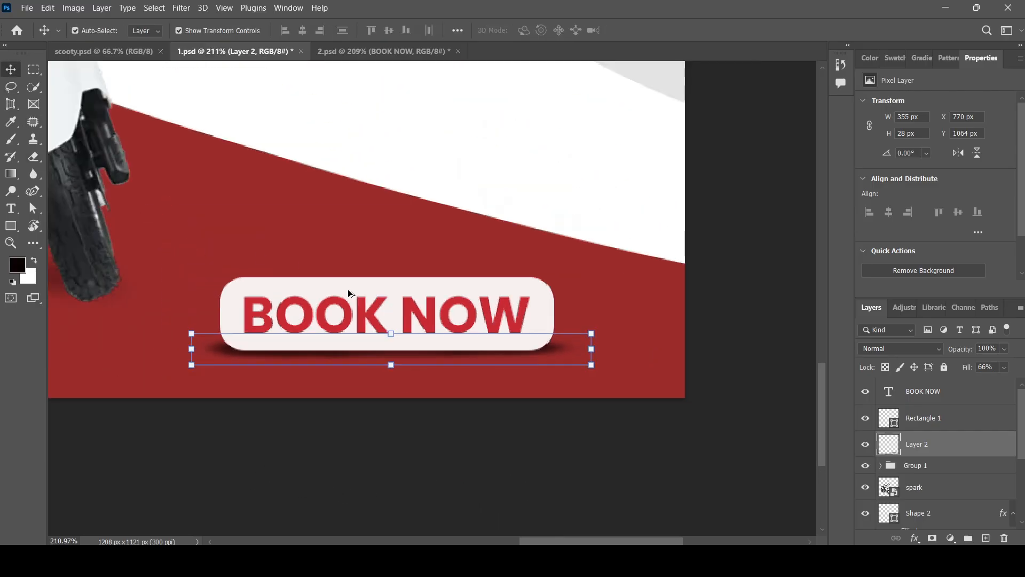
{"action": "left_click", "coordinate": [609, 481]}
{"action": "scroll", "coordinate": [550, 478], "scroll_direction": "down", "scroll_amount": 5}
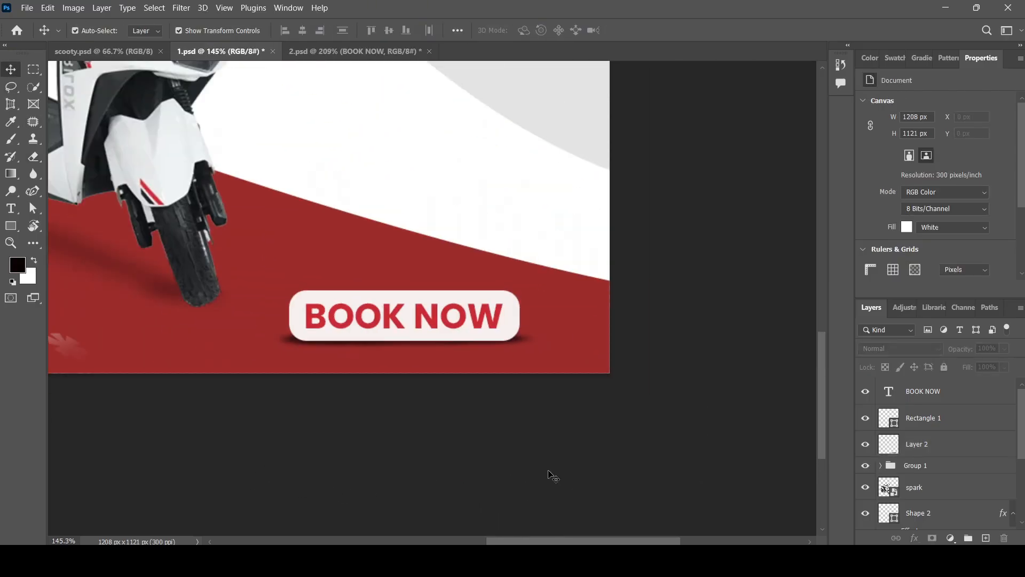
{"action": "scroll", "coordinate": [320, 272], "scroll_direction": "up", "scroll_amount": 2}
{"action": "scroll", "coordinate": [416, 299], "scroll_direction": "down", "scroll_amount": 4}
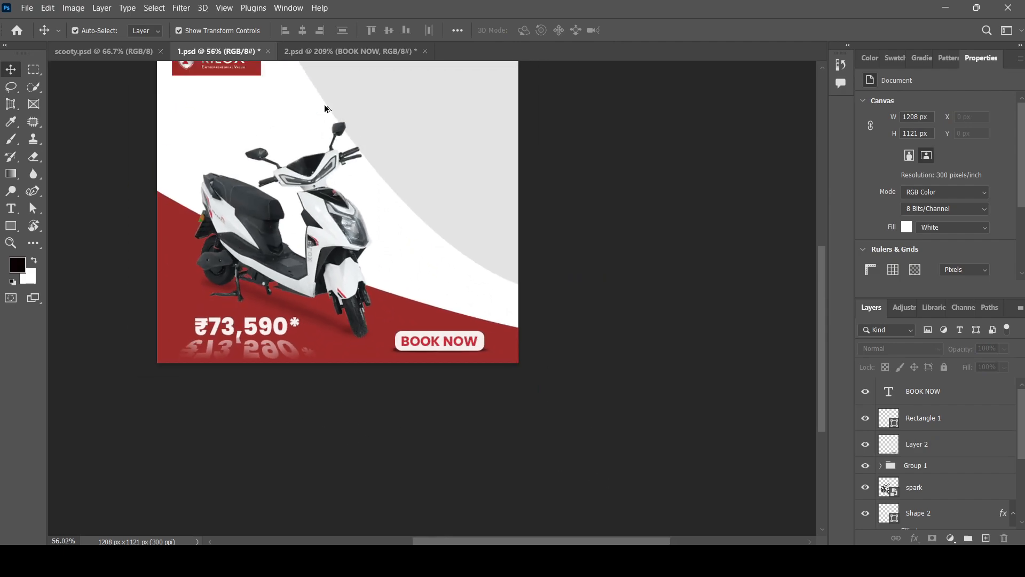
{"action": "scroll", "coordinate": [321, 99], "scroll_direction": "up", "scroll_amount": 2}
{"action": "scroll", "coordinate": [391, 279], "scroll_direction": "up", "scroll_amount": 2}
{"action": "scroll", "coordinate": [363, 162], "scroll_direction": "up", "scroll_amount": 1}
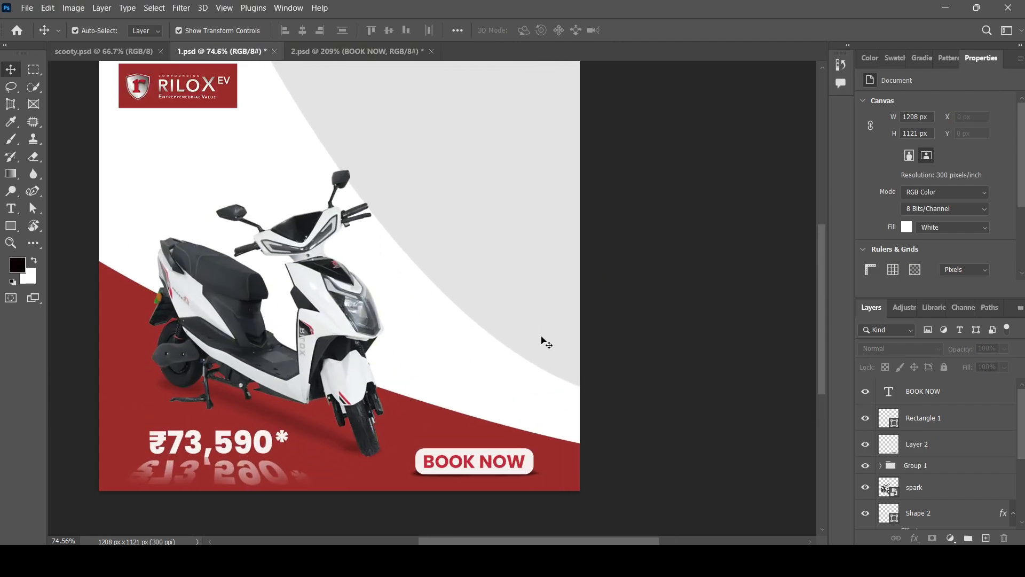
{"action": "scroll", "coordinate": [508, 354], "scroll_direction": "down", "scroll_amount": 3}
{"action": "scroll", "coordinate": [462, 422], "scroll_direction": "up", "scroll_amount": 2}
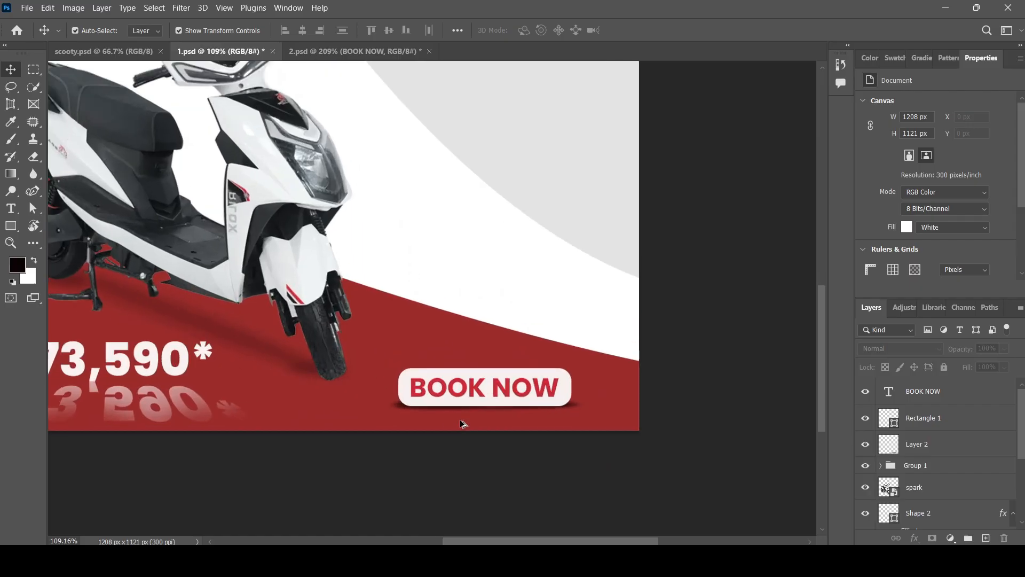
{"action": "scroll", "coordinate": [462, 423], "scroll_direction": "up", "scroll_amount": 1}
{"action": "scroll", "coordinate": [534, 422], "scroll_direction": "down", "scroll_amount": 1}
{"action": "scroll", "coordinate": [579, 427], "scroll_direction": "up", "scroll_amount": 1}
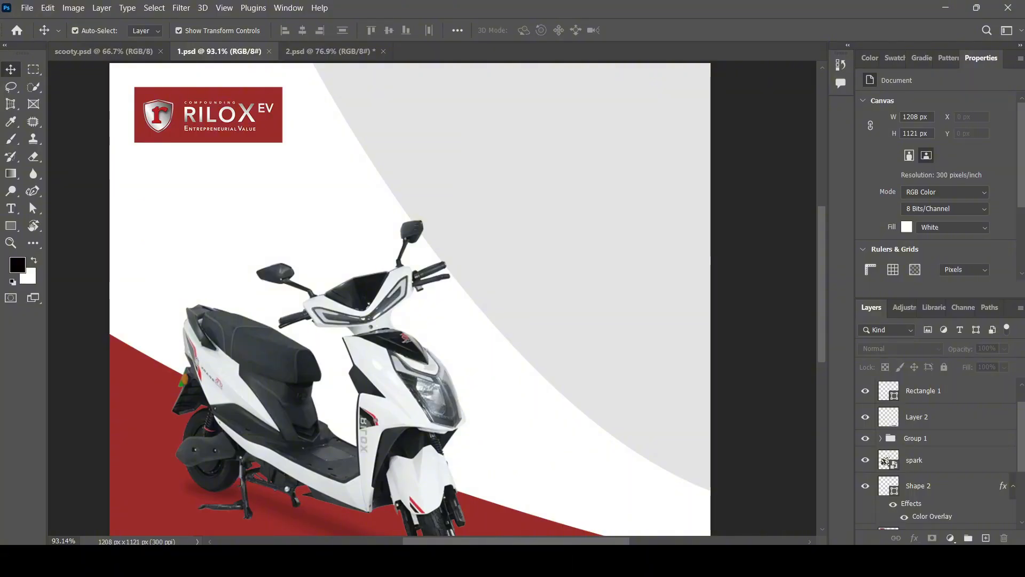
{"action": "scroll", "coordinate": [416, 217], "scroll_direction": "down", "scroll_amount": 2}
{"action": "scroll", "coordinate": [380, 216], "scroll_direction": "down", "scroll_amount": 3}
{"action": "scroll", "coordinate": [474, 154], "scroll_direction": "up", "scroll_amount": 2}
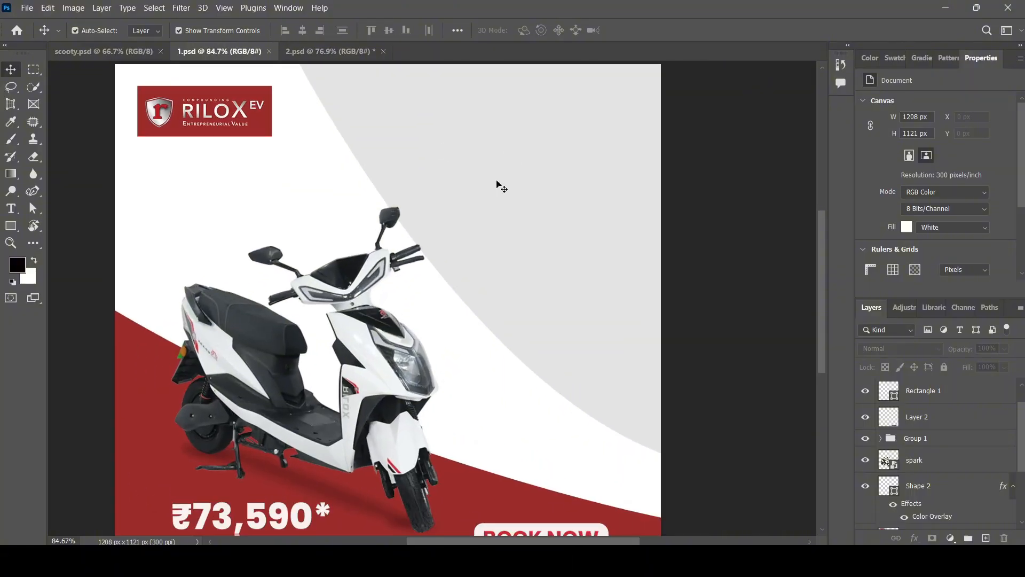
{"action": "scroll", "coordinate": [541, 254], "scroll_direction": "up", "scroll_amount": 1}
In 2.psd, select the 70 to 80 KM, Fast Charge and AIS Battery feature groups.
{"action": "left_click", "coordinate": [337, 52]}
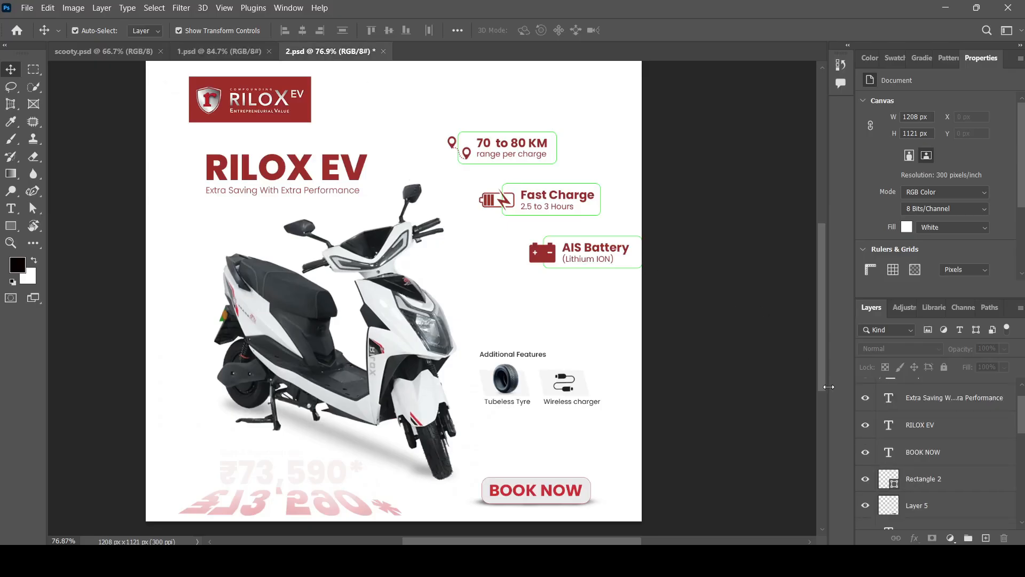
{"action": "left_click", "coordinate": [535, 150]}
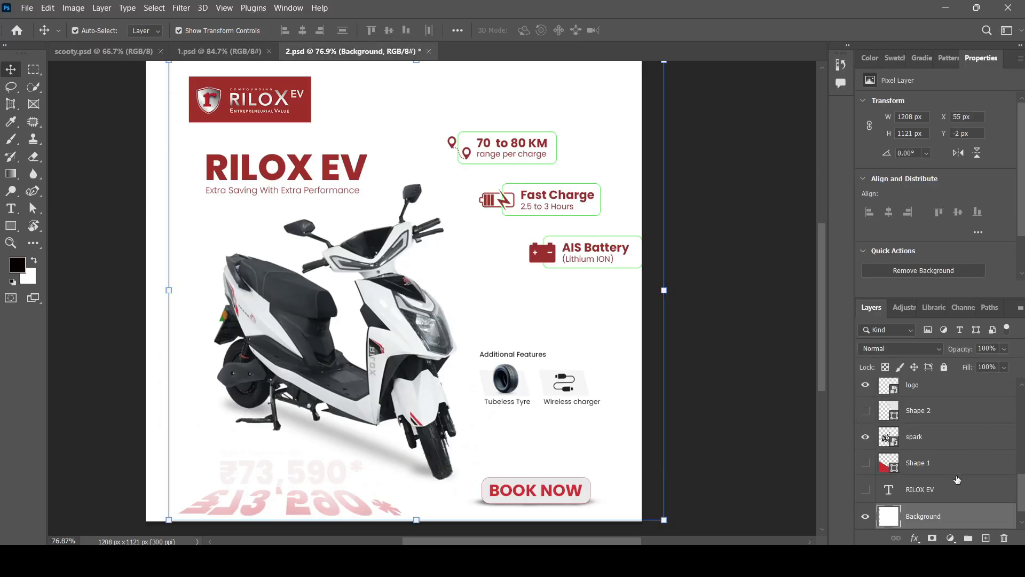
{"action": "scroll", "coordinate": [956, 480], "scroll_direction": "down", "scroll_amount": 2}
{"action": "left_click", "coordinate": [543, 157]}
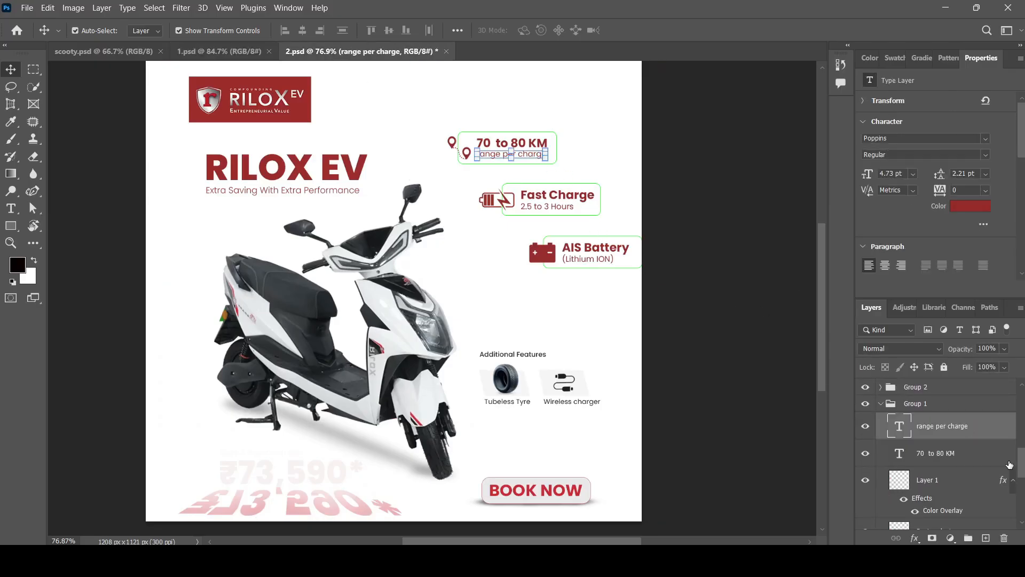
{"action": "scroll", "coordinate": [909, 468], "scroll_direction": "up", "scroll_amount": 2}
{"action": "left_click", "coordinate": [882, 471]}
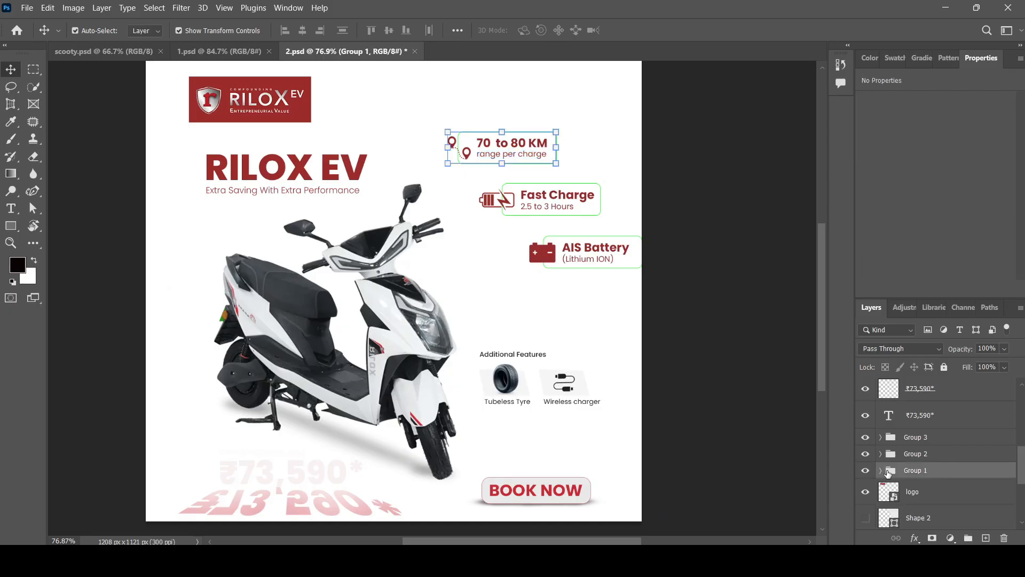
{"action": "left_click", "coordinate": [939, 455]}
{"action": "left_click", "coordinate": [941, 439]}
{"action": "left_click", "coordinate": [943, 473], "text": "shift"}
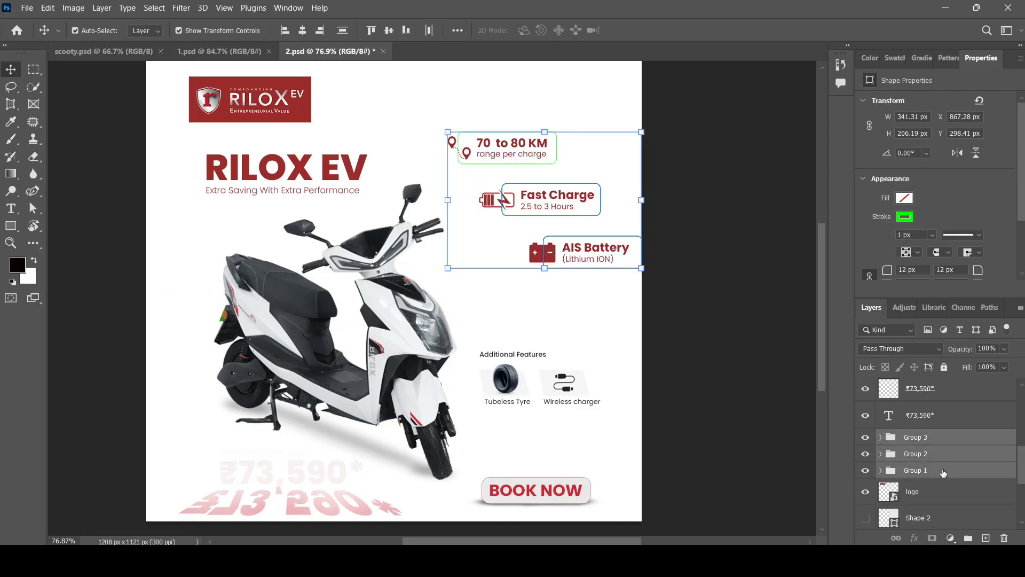
Copy the three feature groups into 1.psd and place them on the grey area beside the scooter.
{"action": "left_click_drag", "start_coordinate": [306, 35], "coordinate": [547, 320]}
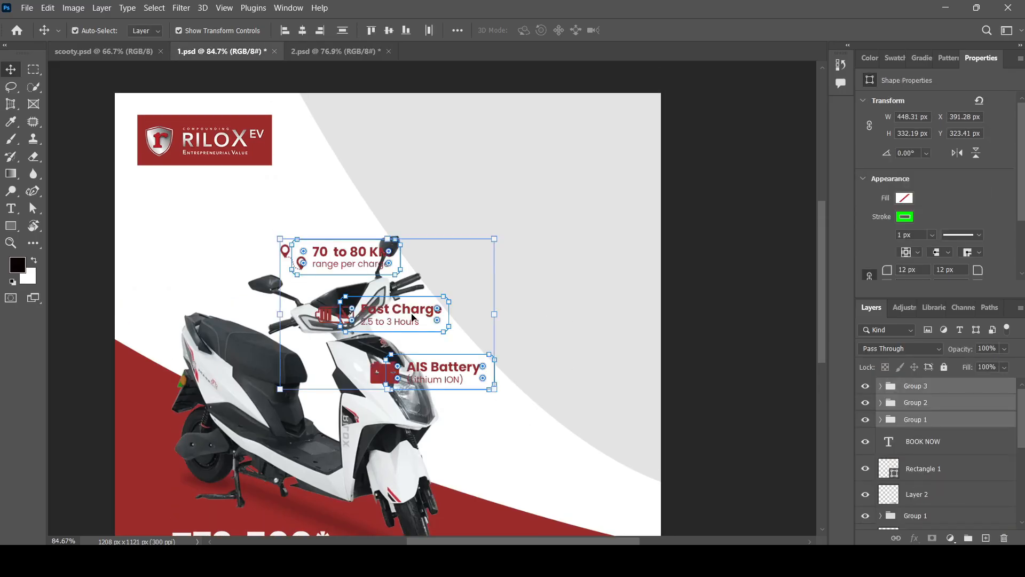
{"action": "left_click_drag", "start_coordinate": [412, 316], "coordinate": [539, 260]}
{"action": "left_click", "coordinate": [724, 303]}
{"action": "scroll", "coordinate": [724, 303], "scroll_direction": "down", "scroll_amount": 1}
{"action": "scroll", "coordinate": [500, 211], "scroll_direction": "up", "scroll_amount": 2}
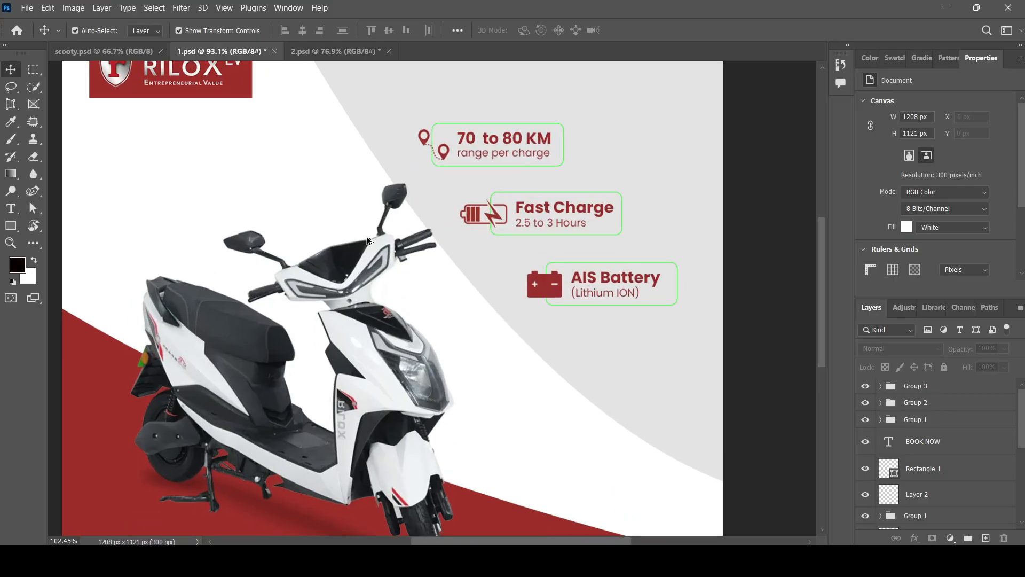
{"action": "scroll", "coordinate": [499, 209], "scroll_direction": "down", "scroll_amount": 5}
{"action": "scroll", "coordinate": [500, 208], "scroll_direction": "up", "scroll_amount": 1}
{"action": "scroll", "coordinate": [534, 219], "scroll_direction": "up", "scroll_amount": 1}
Copy the RILOX EV heading from 2.psd and paste it as a new text layer in 1.psd.
{"action": "scroll", "coordinate": [707, 277], "scroll_direction": "up", "scroll_amount": 1}
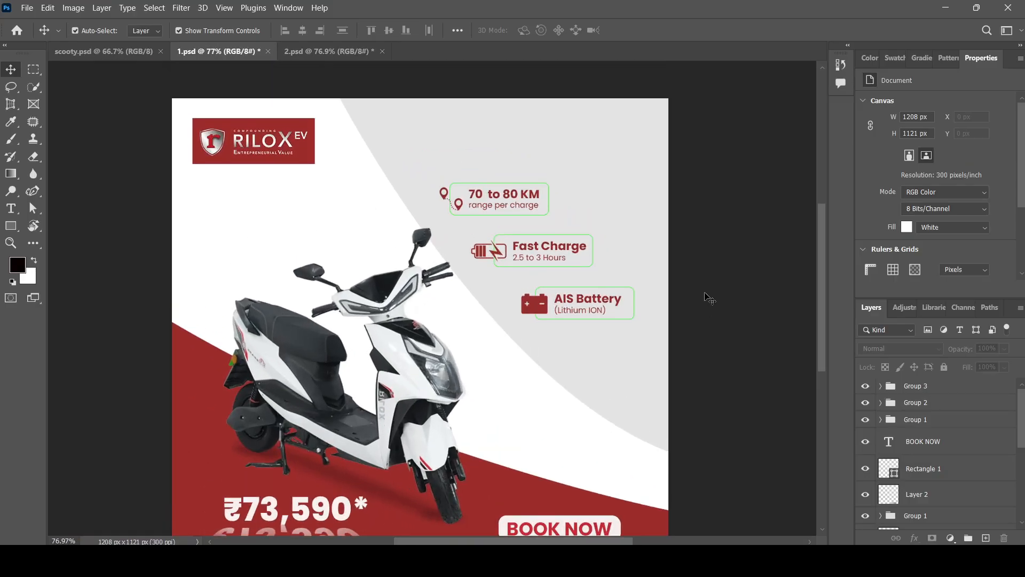
{"action": "left_click", "coordinate": [303, 52]}
{"action": "double_click", "coordinate": [288, 191]}
{"action": "key", "text": "ctrl+c"}
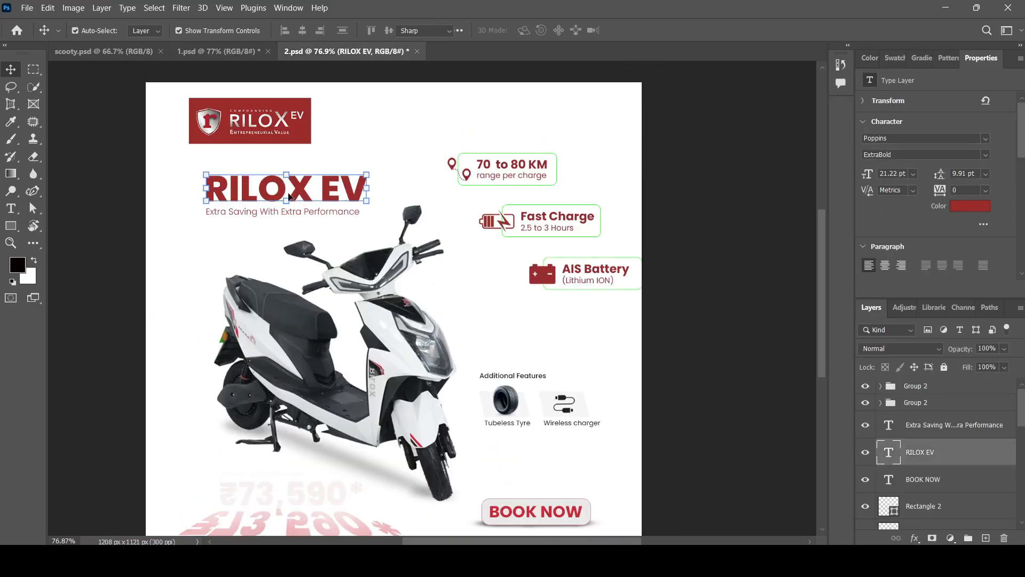
{"action": "left_click", "coordinate": [219, 52]}
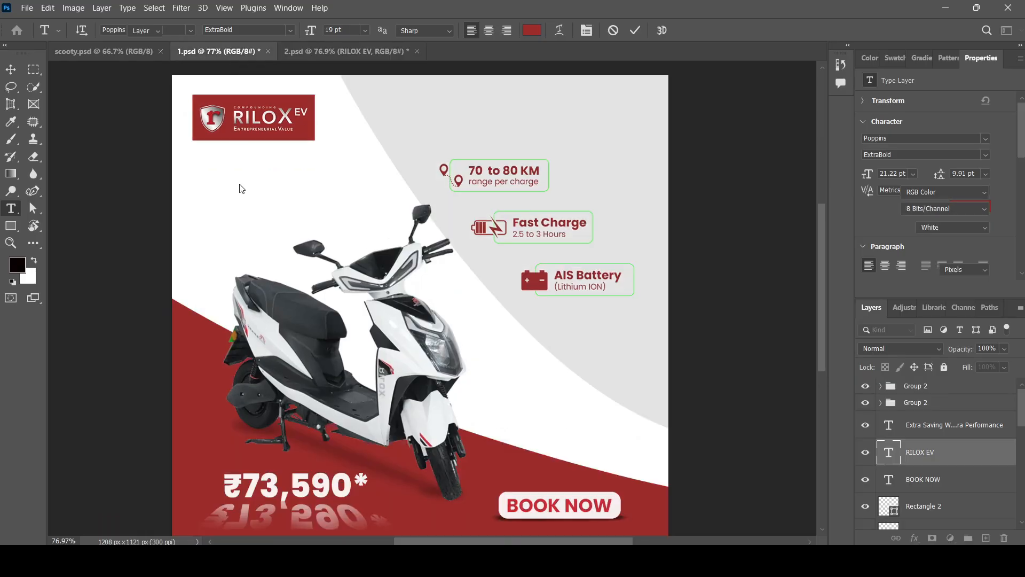
{"action": "left_click", "coordinate": [11, 212]}
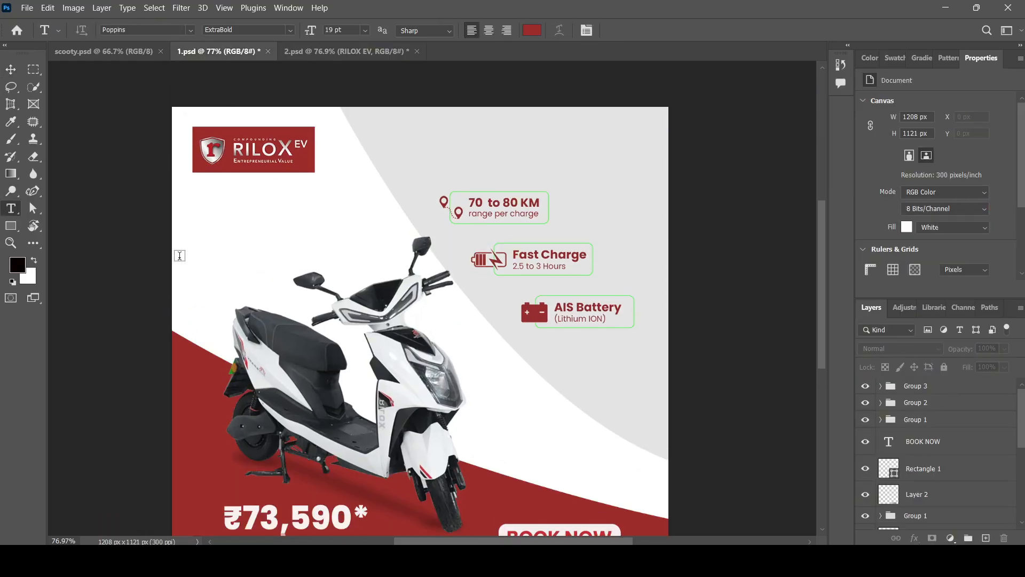
{"action": "left_click", "coordinate": [216, 239]}
{"action": "key", "text": "ctrl+v"}
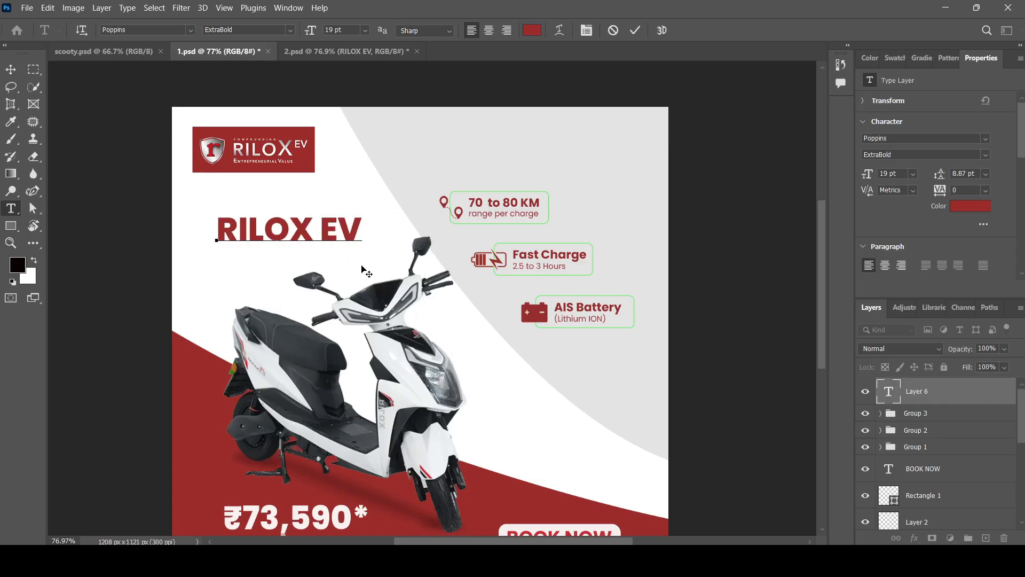
{"action": "left_click", "coordinate": [10, 72]}
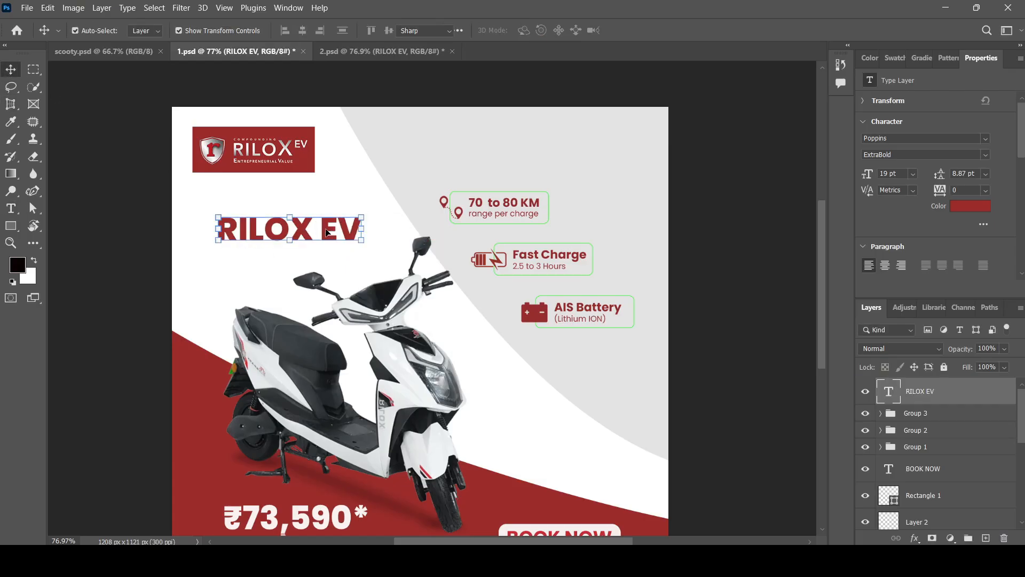
Shift the RILOX EV headline left to line up with the logo's left edge.
{"action": "double_click", "coordinate": [317, 228]}
{"action": "left_click", "coordinate": [10, 70]}
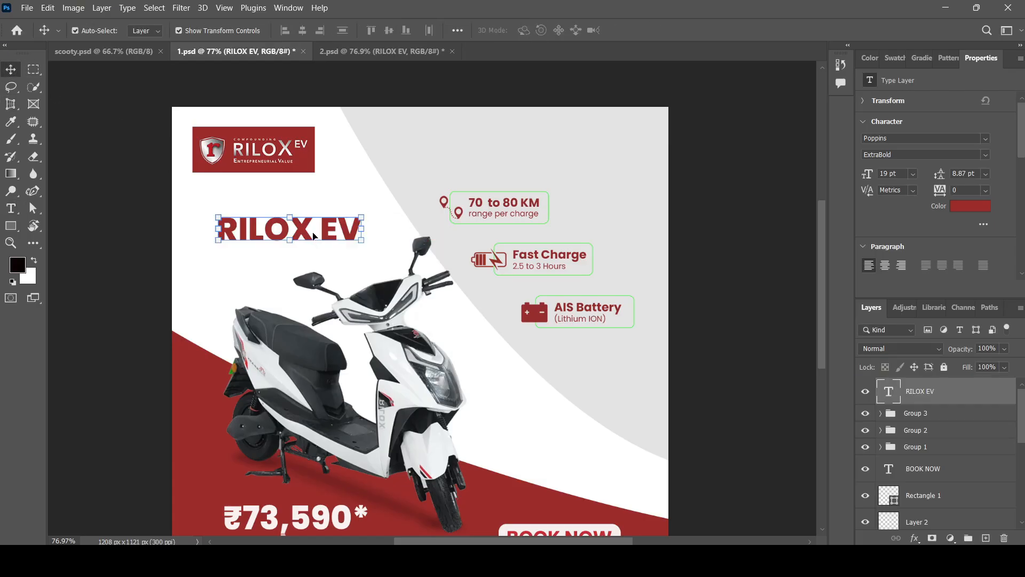
{"action": "left_click_drag", "start_coordinate": [300, 232], "coordinate": [279, 232]}
Copy the subtitle text from the 2.psd reference and return to 1.psd.
{"action": "left_click", "coordinate": [372, 52]}
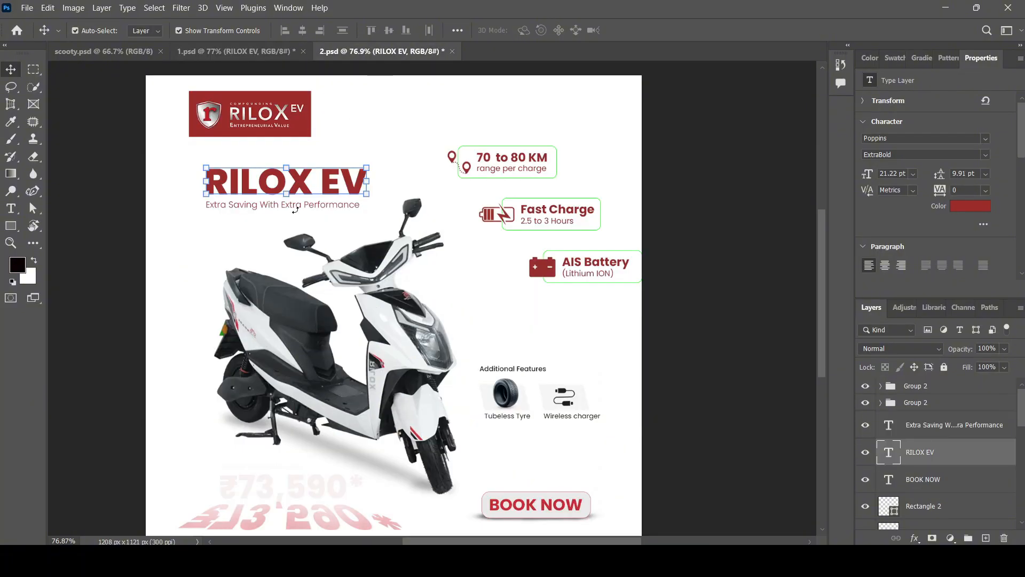
{"action": "key", "text": "ctrl+t"}
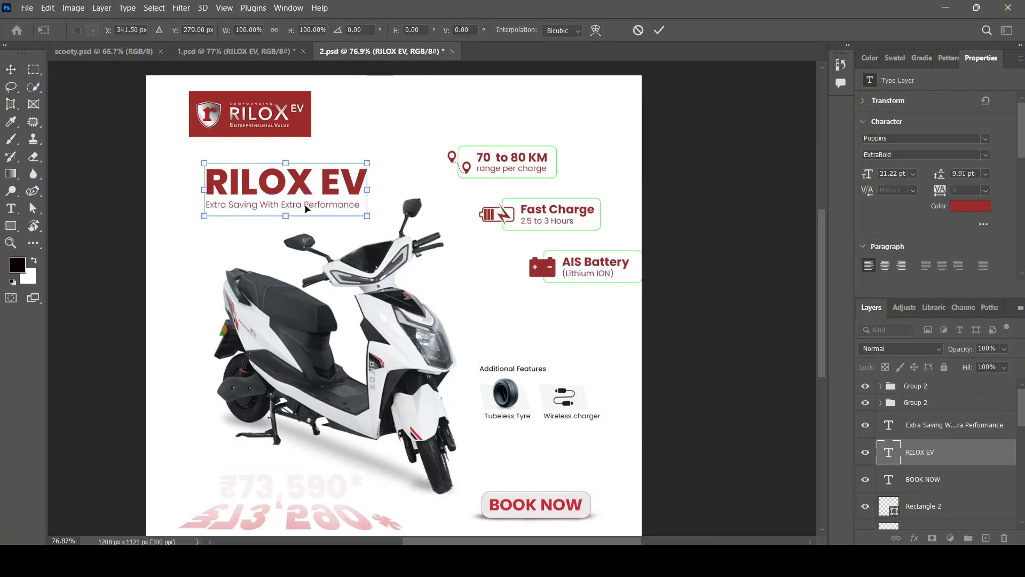
{"action": "left_click", "coordinate": [199, 253]}
{"action": "double_click", "coordinate": [255, 206]}
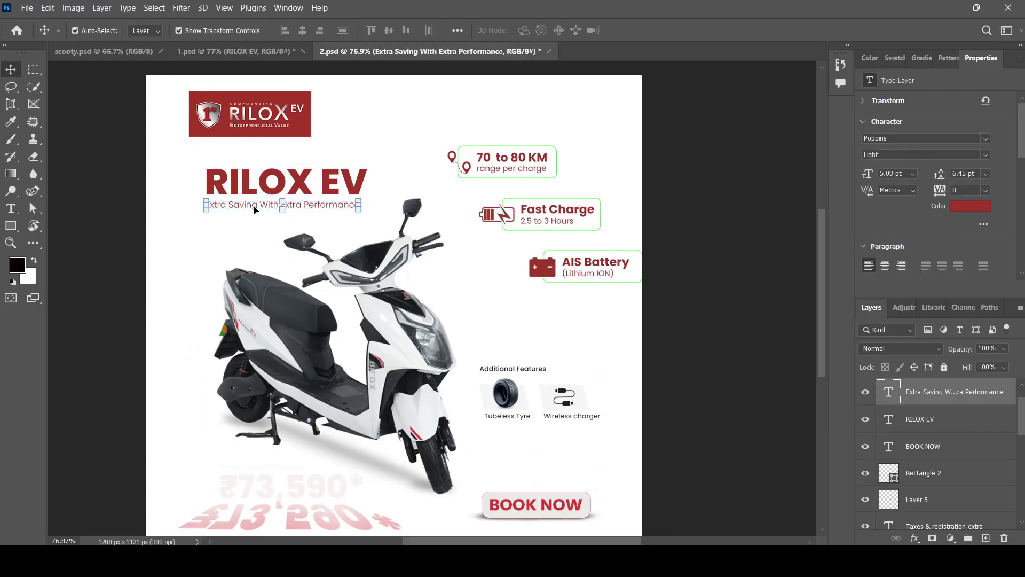
{"action": "left_click", "coordinate": [262, 55]}
{"action": "left_click", "coordinate": [13, 71]}
{"action": "left_click", "coordinate": [202, 243]}
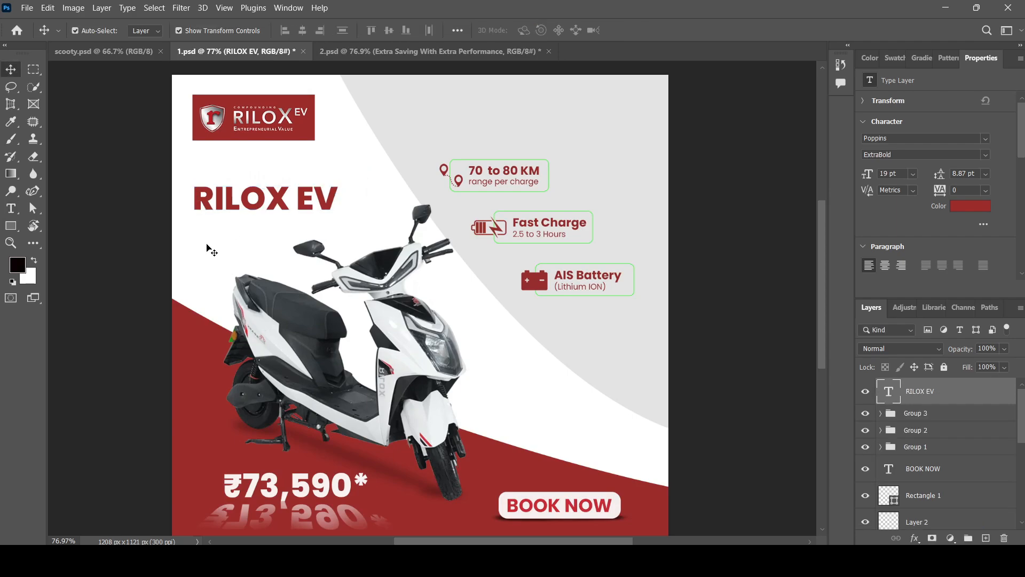
{"action": "key", "text": "ctrl"}
{"action": "scroll", "coordinate": [269, 245], "scroll_direction": "up", "scroll_amount": 2}
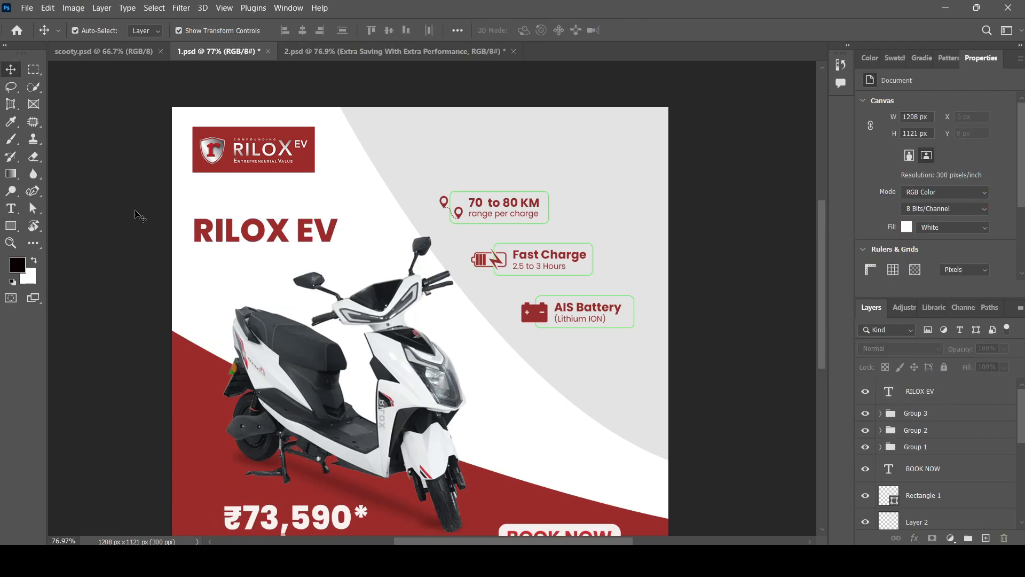
{"action": "scroll", "coordinate": [140, 216], "scroll_direction": "down", "scroll_amount": 1}
Paste 'Extra Saving With Extra Performance' as new text and move it just below RILOX EV.
{"action": "key", "text": "t"}
{"action": "left_click", "coordinate": [230, 244]}
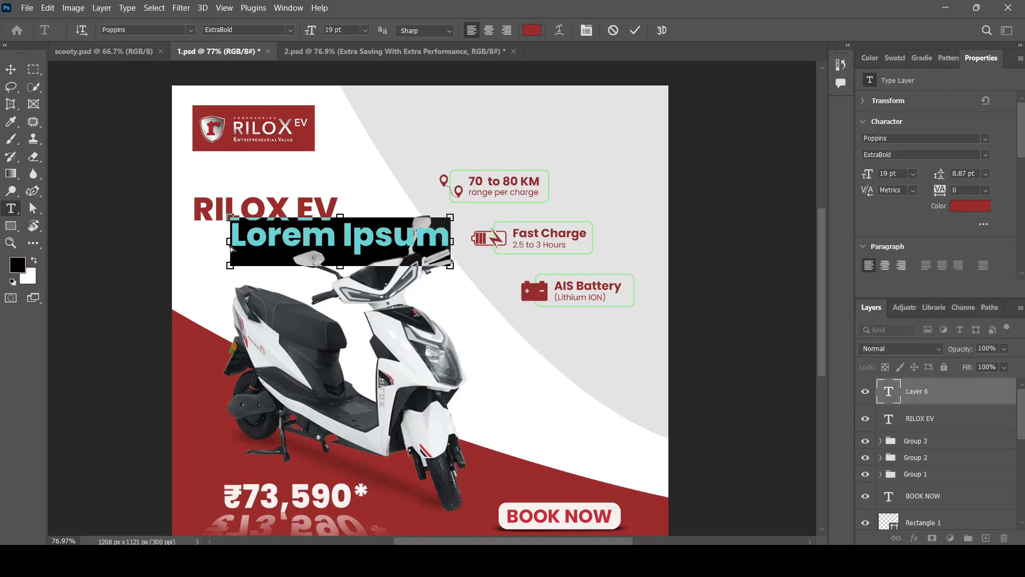
{"action": "type", "text": "Extra Saving With Extra Performance"}
{"action": "left_click", "coordinate": [10, 70]}
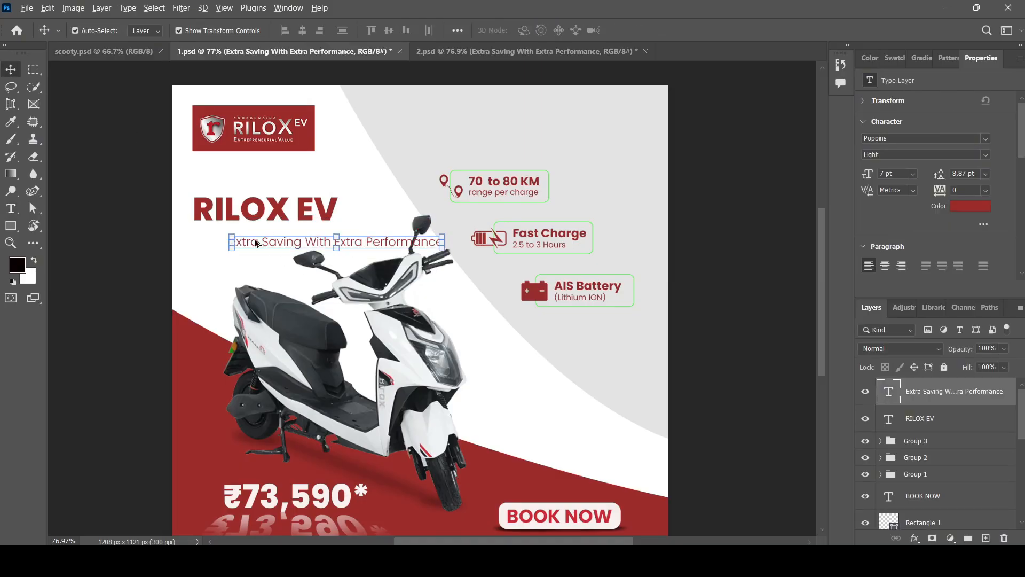
{"action": "scroll", "coordinate": [257, 243], "scroll_direction": "up", "scroll_amount": 2}
{"action": "left_click_drag", "start_coordinate": [287, 247], "coordinate": [240, 235]}
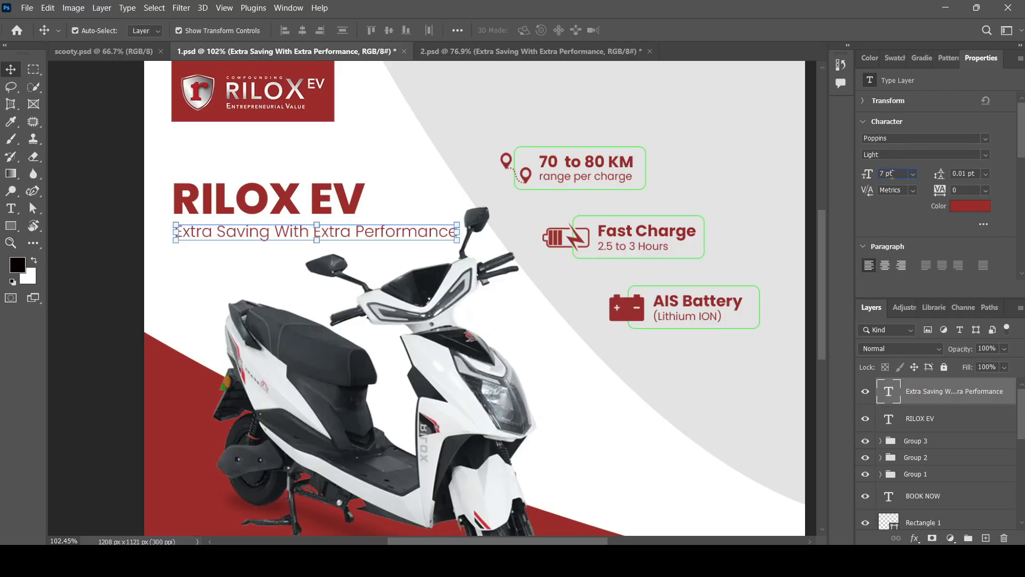
Reduce the tagline's font size to 5 pt.
{"action": "key", "text": "Down"}
{"action": "key", "text": "Down"}
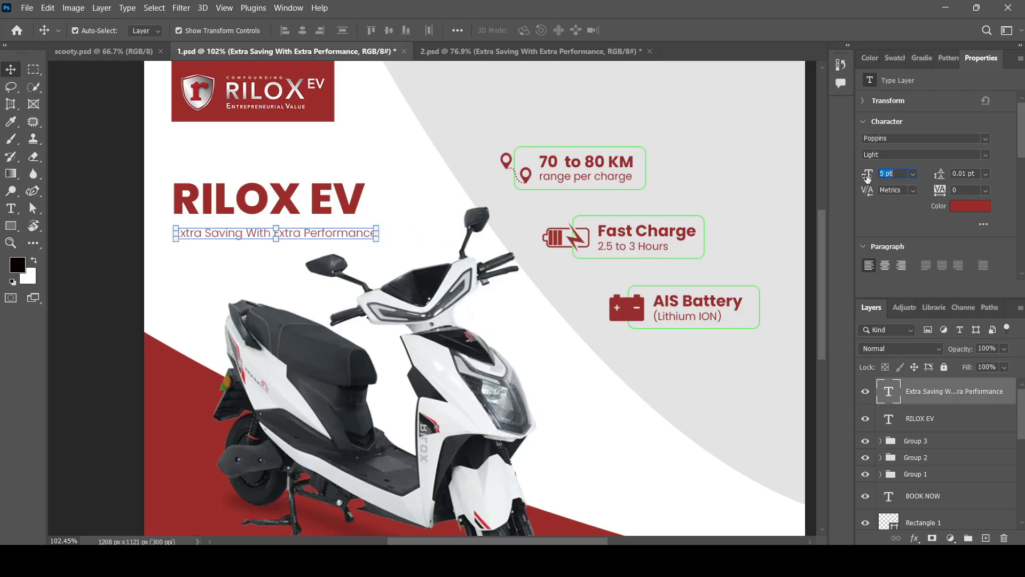
{"action": "scroll", "coordinate": [201, 226], "scroll_direction": "up", "scroll_amount": 4}
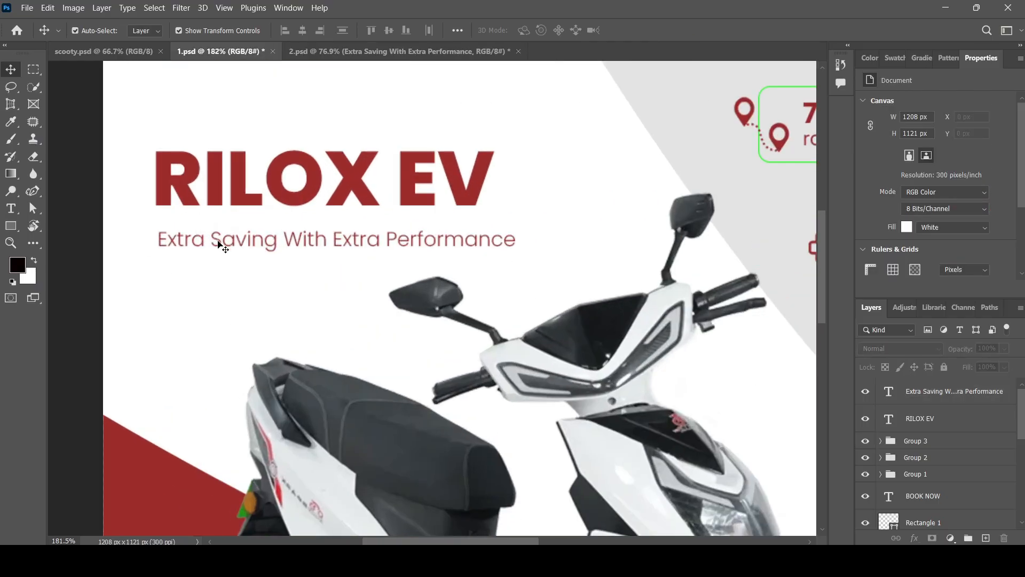
{"action": "double_click", "coordinate": [222, 240]}
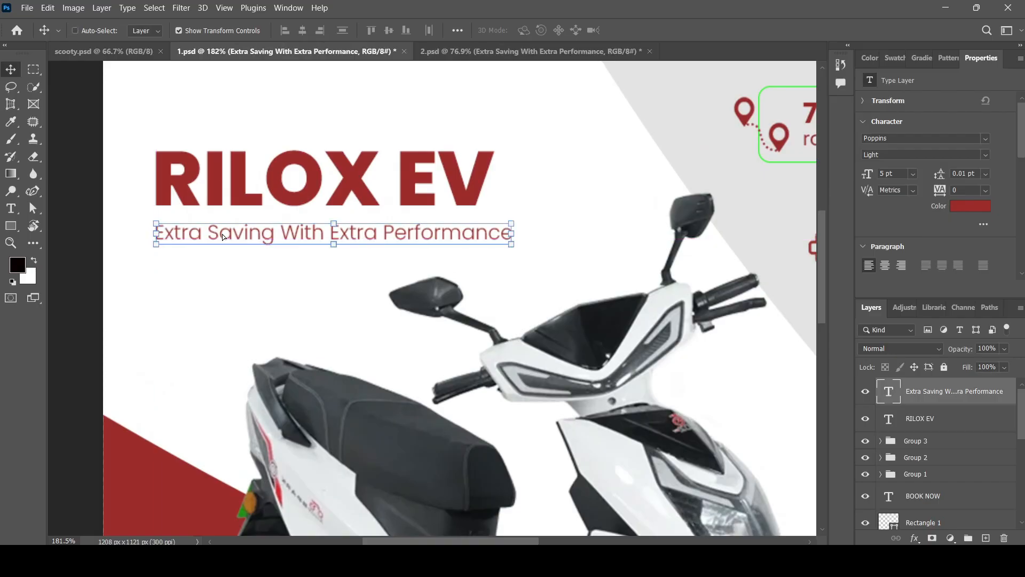
{"action": "left_click", "coordinate": [7, 67]}
{"action": "left_click", "coordinate": [277, 259]}
Select both Group 2 Additional Features layers in 2.psd, copy them, and return to 1.psd.
{"action": "scroll", "coordinate": [304, 261], "scroll_direction": "down", "scroll_amount": 4}
{"action": "scroll", "coordinate": [303, 252], "scroll_direction": "down", "scroll_amount": 2}
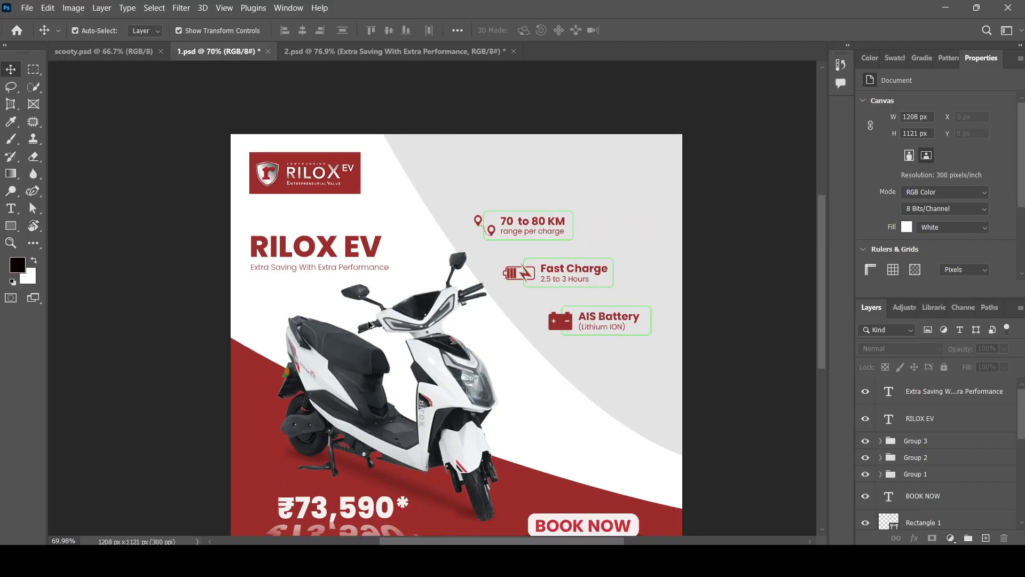
{"action": "scroll", "coordinate": [557, 408], "scroll_direction": "down", "scroll_amount": 3}
{"action": "scroll", "coordinate": [555, 406], "scroll_direction": "up", "scroll_amount": 2}
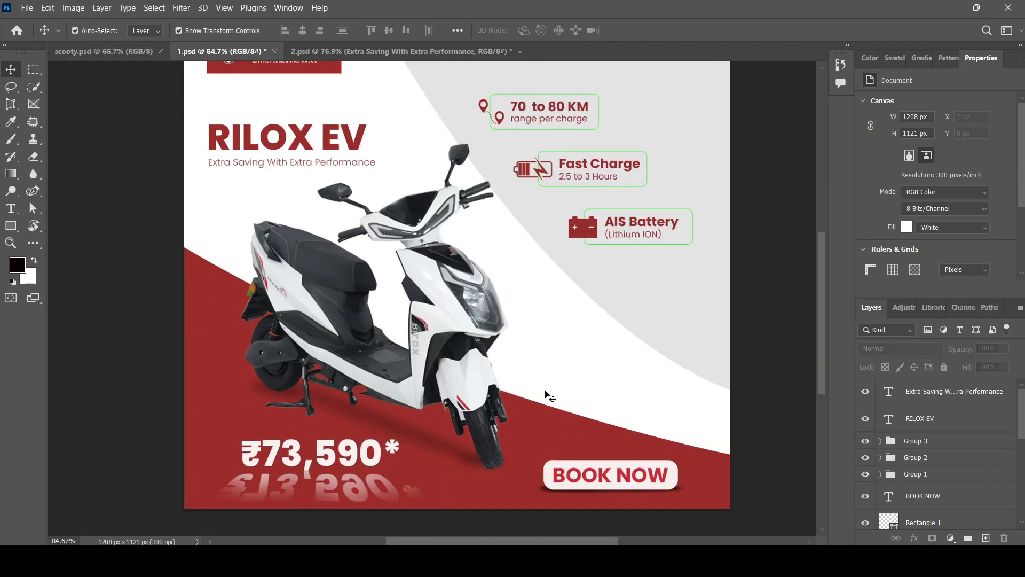
{"action": "left_click", "coordinate": [370, 51]}
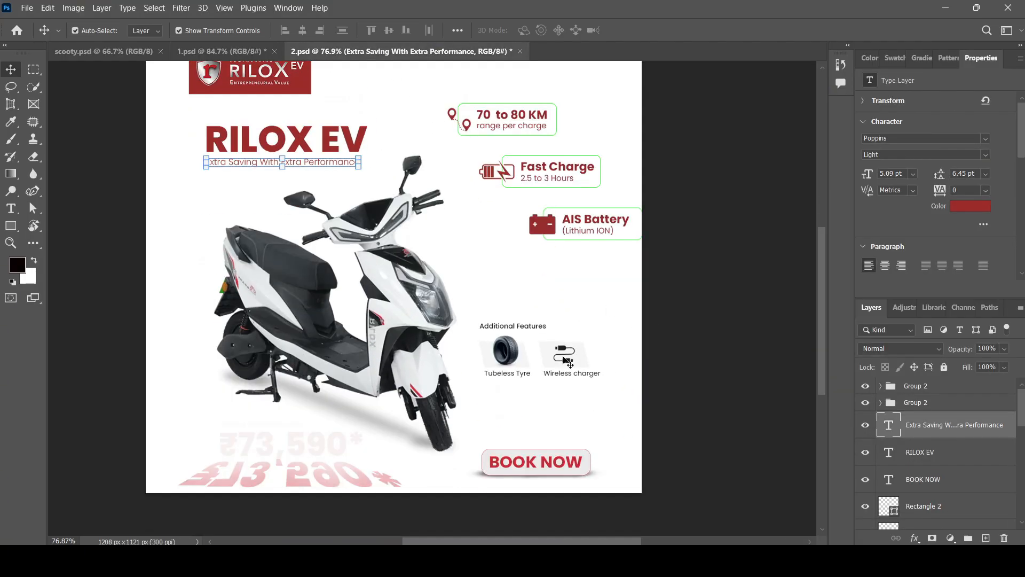
{"action": "left_click", "coordinate": [562, 368]}
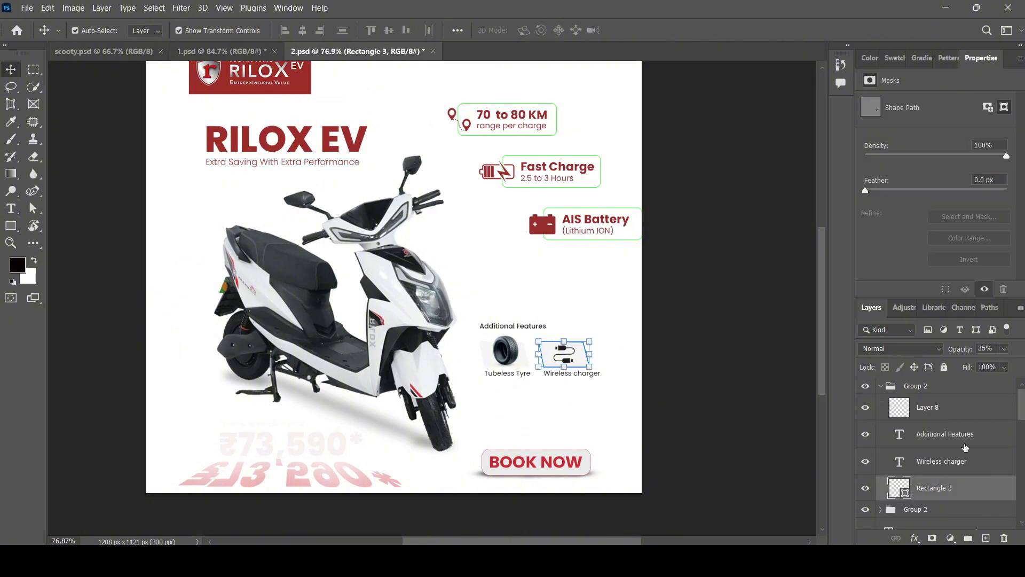
{"action": "left_click", "coordinate": [880, 393]}
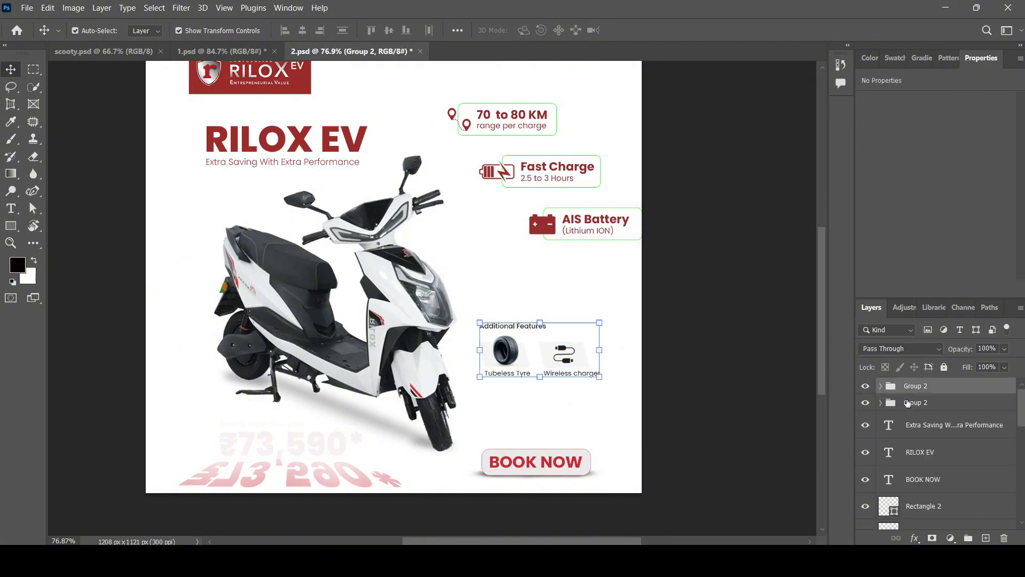
{"action": "left_click", "coordinate": [922, 396]}
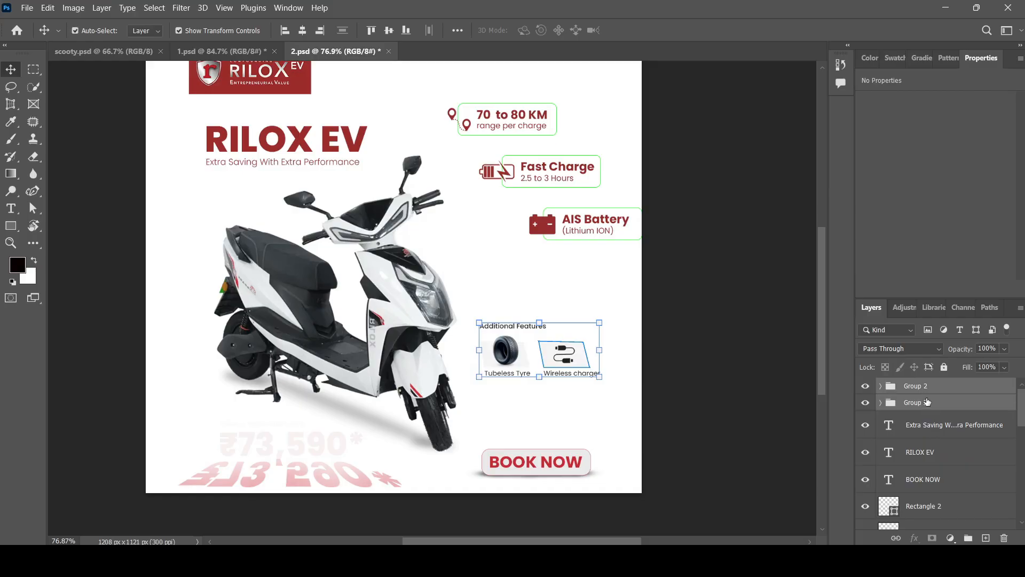
{"action": "left_click", "coordinate": [221, 50]}
{"action": "scroll", "coordinate": [652, 384], "scroll_direction": "up", "scroll_amount": 4}
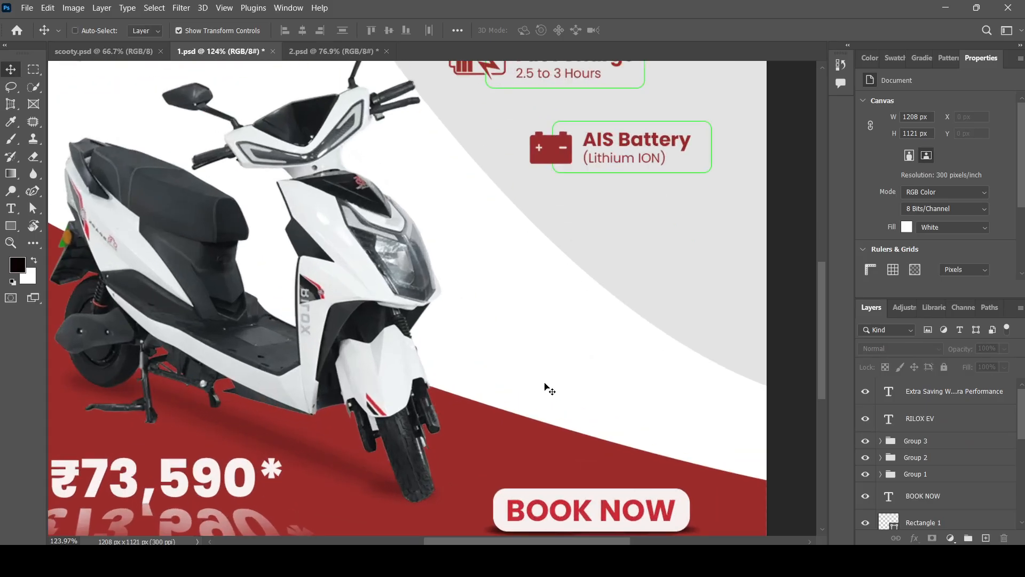
Paste the Additional Features block into 1.psd and position it below the AIS Battery badge.
{"action": "key", "text": "ctrl+v"}
{"action": "left_click_drag", "start_coordinate": [451, 303], "coordinate": [608, 380]}
{"action": "mouse_move", "coordinate": [608, 365]}
{"action": "left_mouse_down"}
{"action": "mouse_move", "coordinate": [612, 351]}
{"action": "mouse_move", "coordinate": [611, 360]}
{"action": "left_mouse_up"}
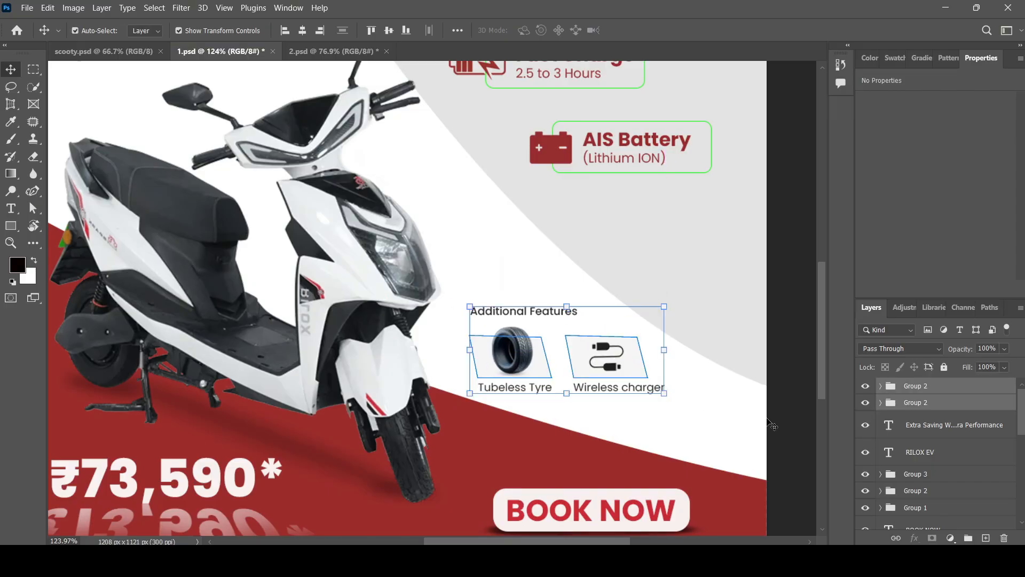
{"action": "left_click", "coordinate": [782, 406]}
{"action": "scroll", "coordinate": [703, 410], "scroll_direction": "down", "scroll_amount": 3}
{"action": "scroll", "coordinate": [704, 410], "scroll_direction": "up", "scroll_amount": 2}
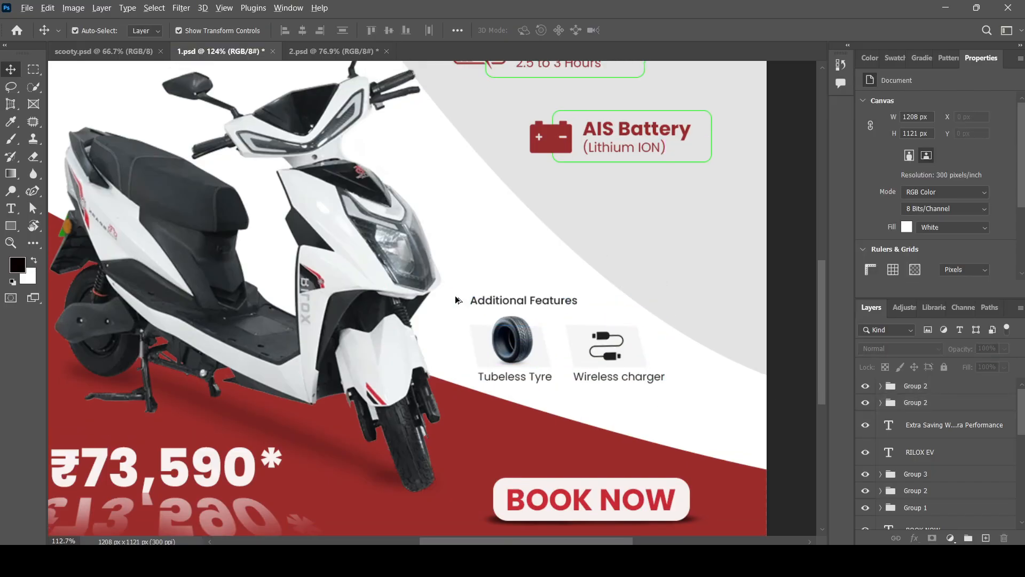
{"action": "scroll", "coordinate": [457, 300], "scroll_direction": "down", "scroll_amount": 8}
{"action": "scroll", "coordinate": [300, 213], "scroll_direction": "up", "scroll_amount": 4}
Compare the layout against the 2.psd reference, then return to 1.psd.
{"action": "left_click", "coordinate": [334, 51]}
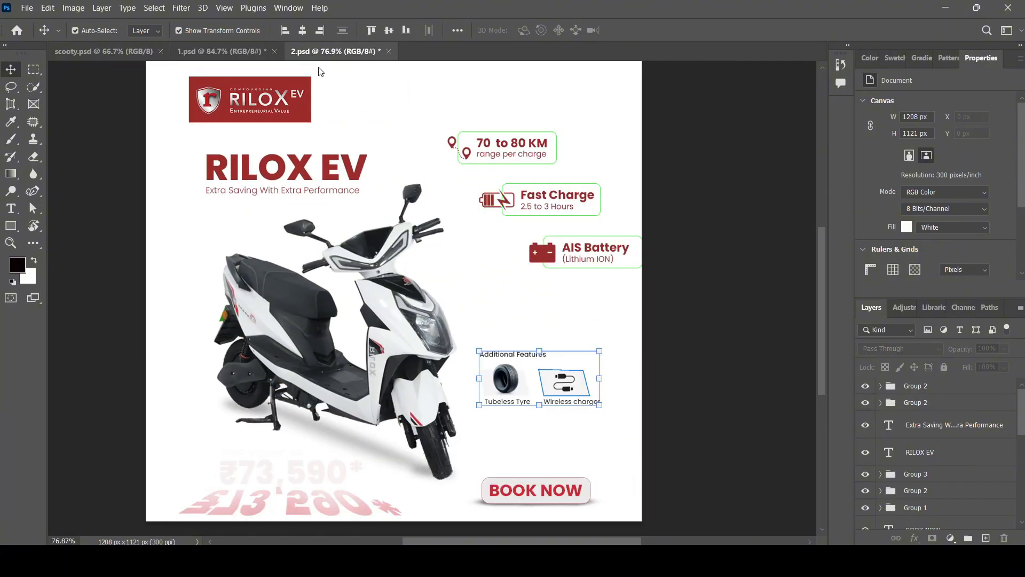
{"action": "scroll", "coordinate": [214, 267], "scroll_direction": "down", "scroll_amount": 1}
{"action": "scroll", "coordinate": [203, 288], "scroll_direction": "up", "scroll_amount": 2}
{"action": "left_click", "coordinate": [190, 299]}
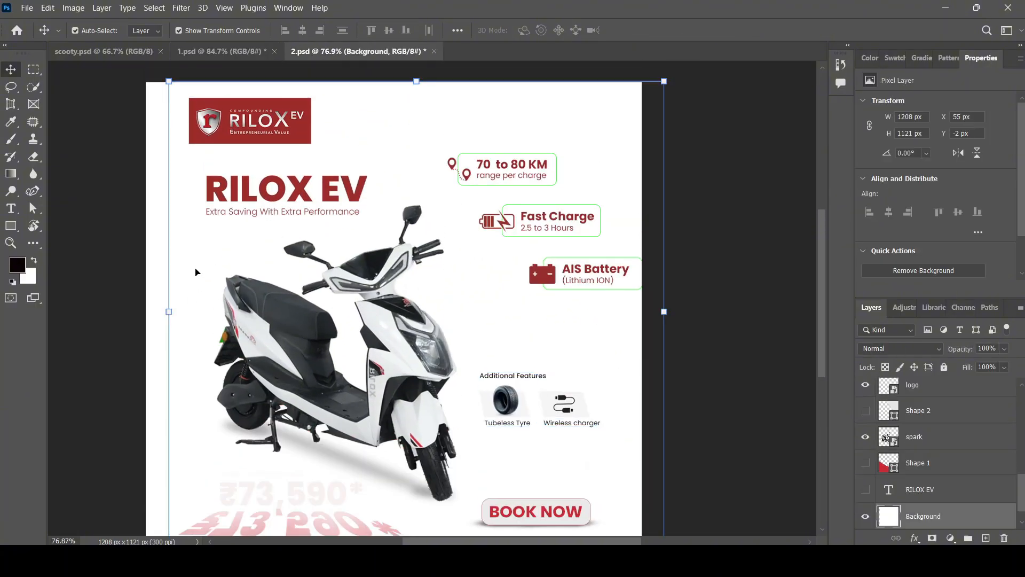
{"action": "left_click", "coordinate": [137, 244]}
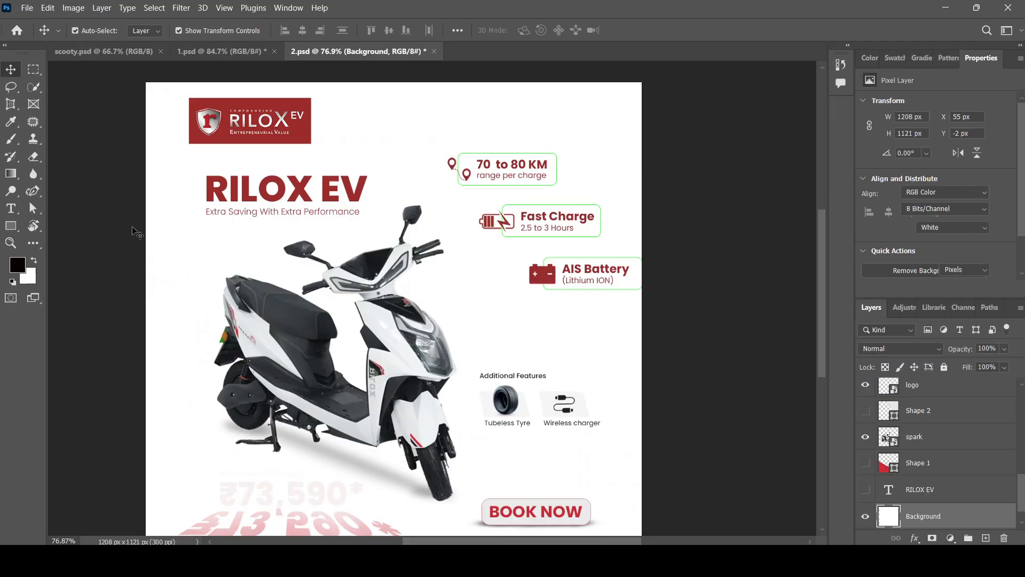
{"action": "left_click", "coordinate": [222, 51]}
{"action": "scroll", "coordinate": [335, 325], "scroll_direction": "down", "scroll_amount": 2}
{"action": "scroll", "coordinate": [315, 248], "scroll_direction": "up", "scroll_amount": 2}
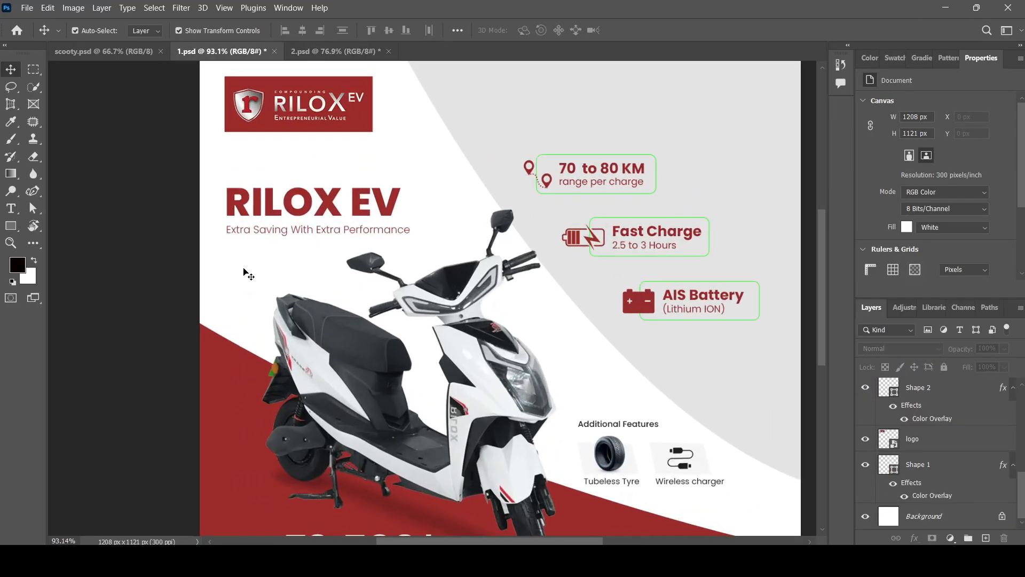
Paste a large copy of the RILOX EV headline over the scooter and make it white.
{"action": "left_click", "coordinate": [293, 208]}
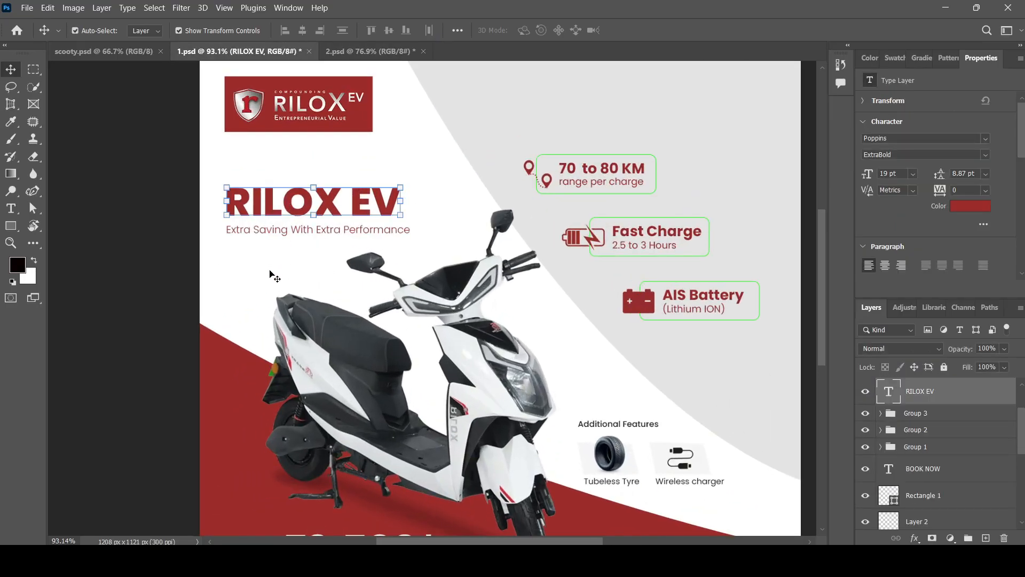
{"action": "key", "text": "ctrl+v"}
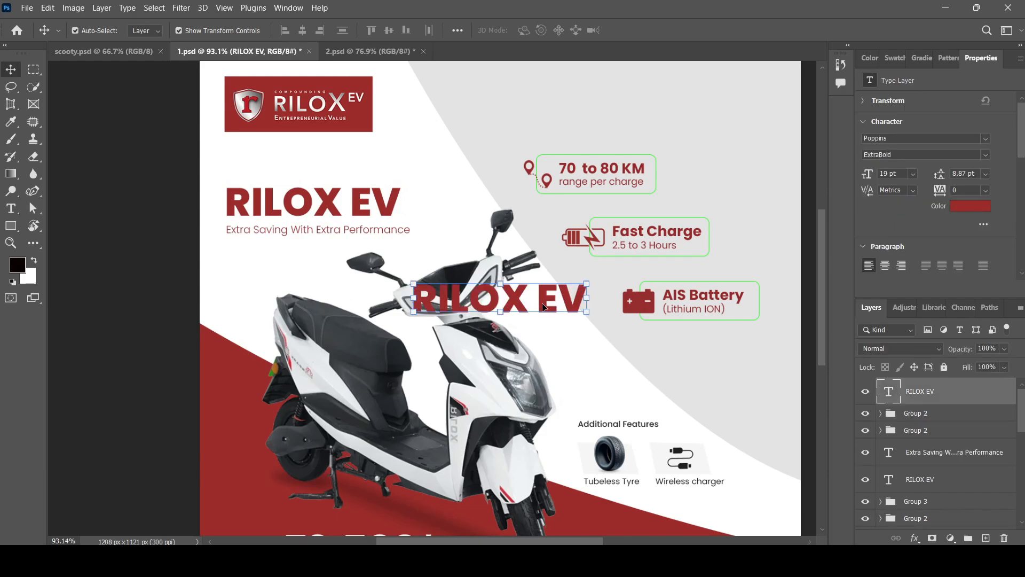
{"action": "left_click_drag", "start_coordinate": [543, 304], "coordinate": [555, 328]}
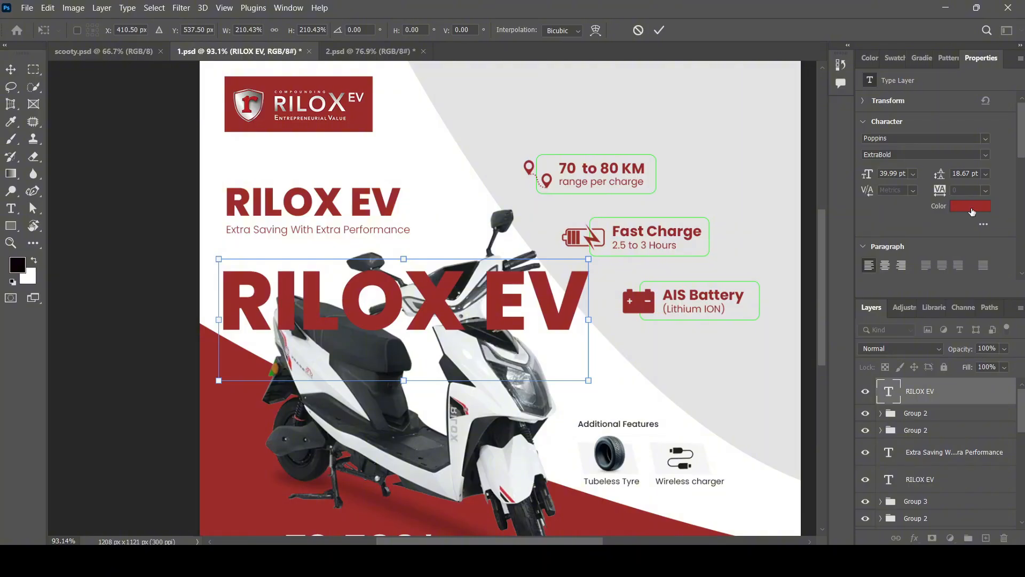
{"action": "key", "text": "Return"}
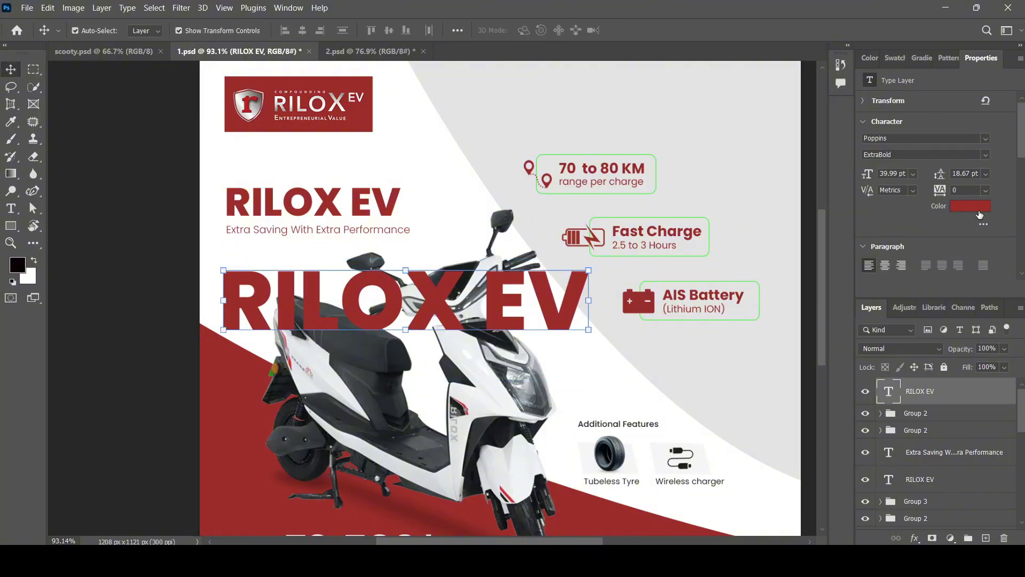
{"action": "left_click", "coordinate": [961, 207]}
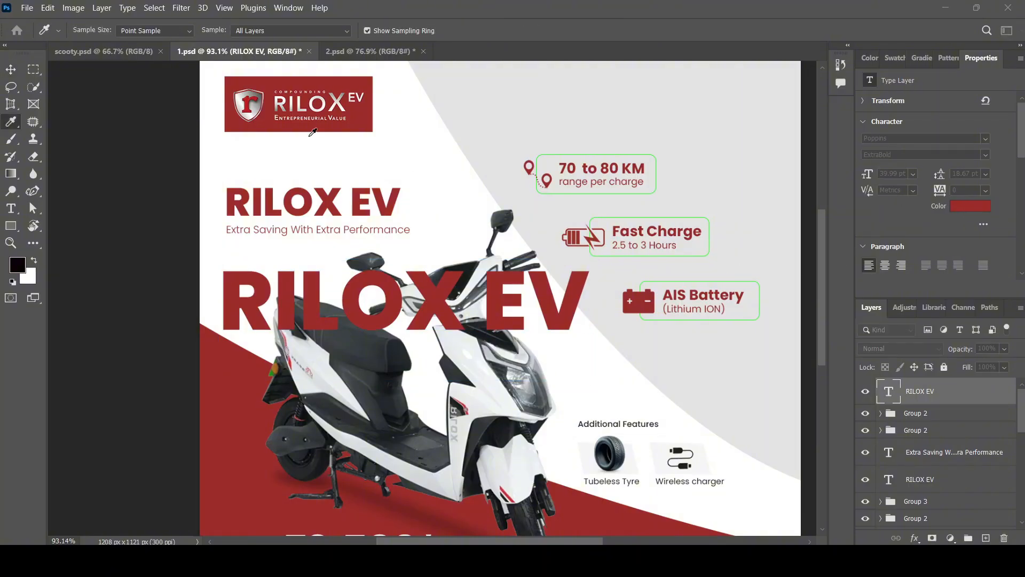
{"action": "left_click", "coordinate": [243, 101]}
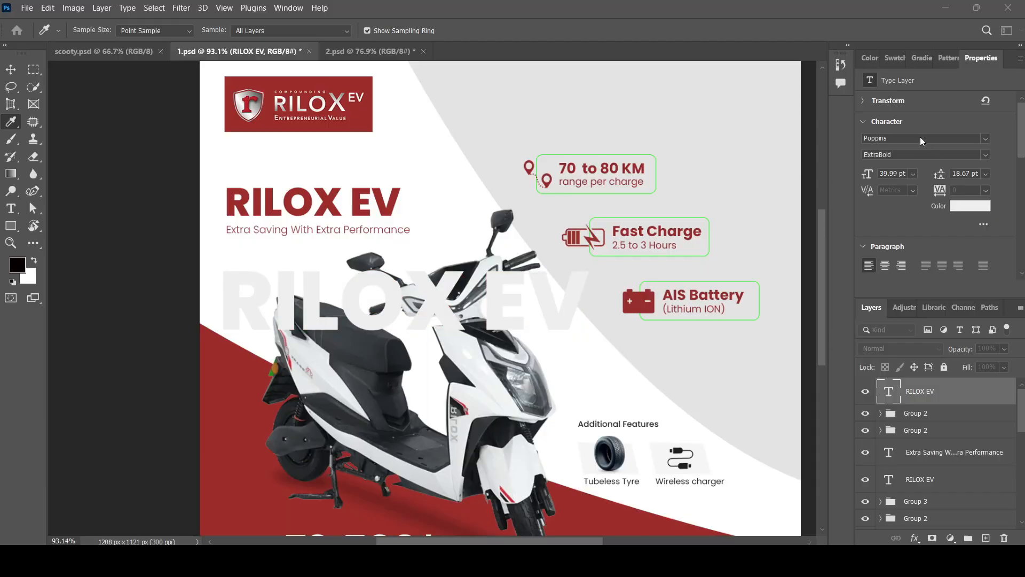
Lower the watermark's Fill to 87%, send it behind the scooter groups, and scale it to 34.44 pt.
{"action": "key", "text": "v"}
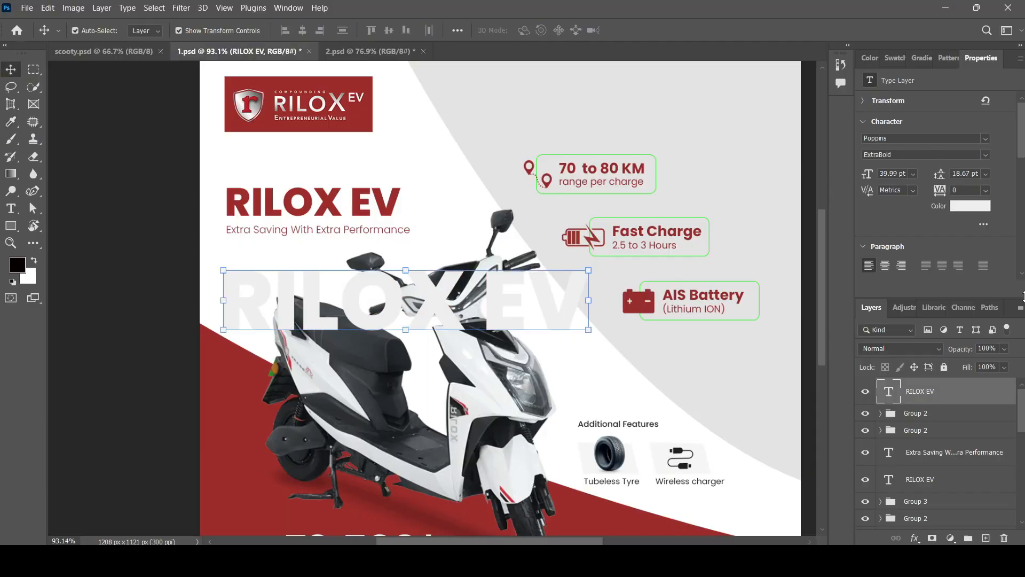
{"action": "left_click_drag", "start_coordinate": [991, 379], "coordinate": [1008, 384]}
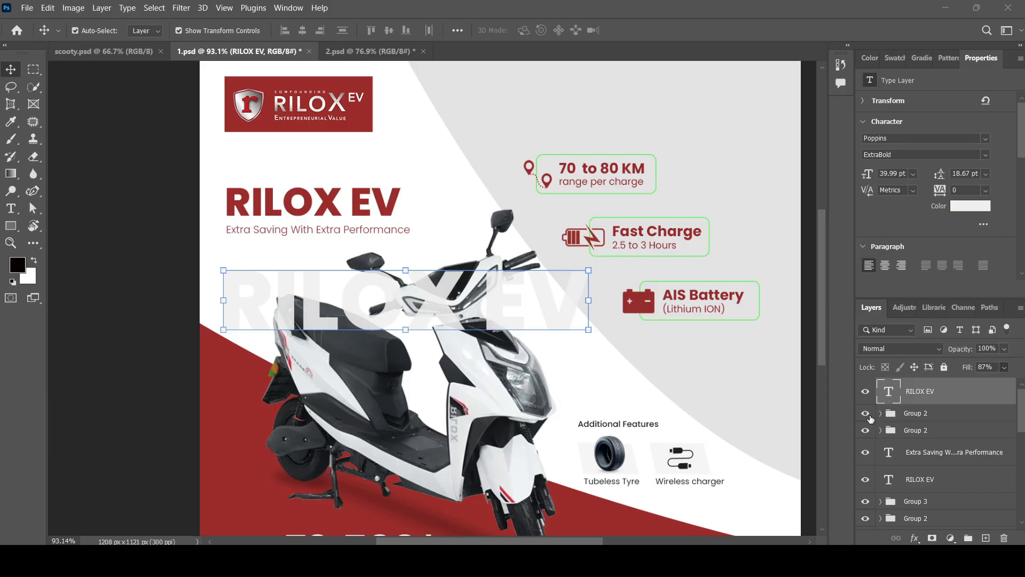
{"action": "left_click", "coordinate": [734, 462]}
{"action": "left_click", "coordinate": [493, 308]}
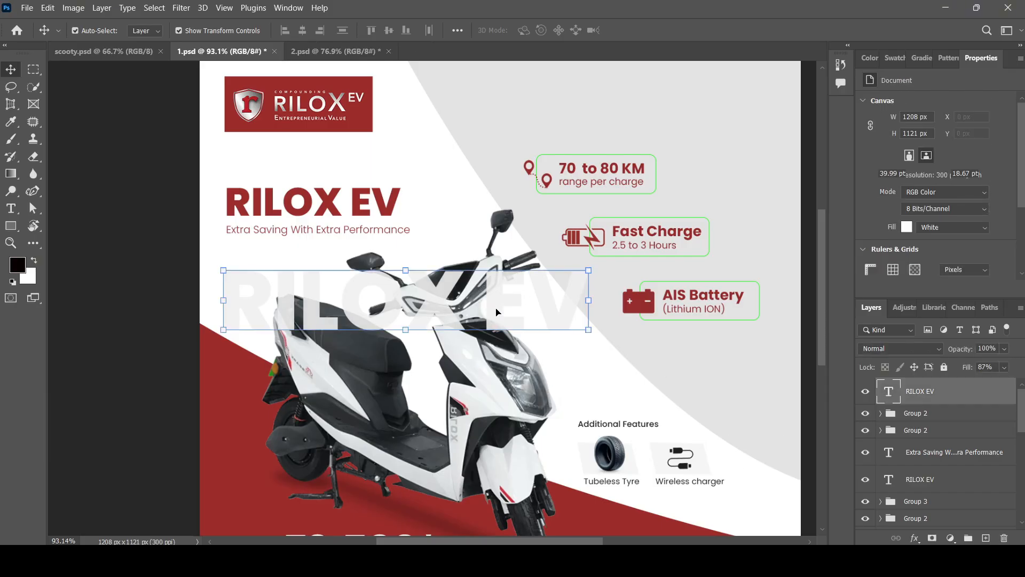
{"action": "key", "text": "ctrl+bracketleft"}
{"action": "key", "text": "ctrl+bracketleft"}
{"action": "key", "text": "ctrl+bracketleft"}
{"action": "key", "text": "ctrl+bracketleft"}
{"action": "key", "text": "ctrl+bracketleft"}
{"action": "key", "text": "ctrl+bracketleft"}
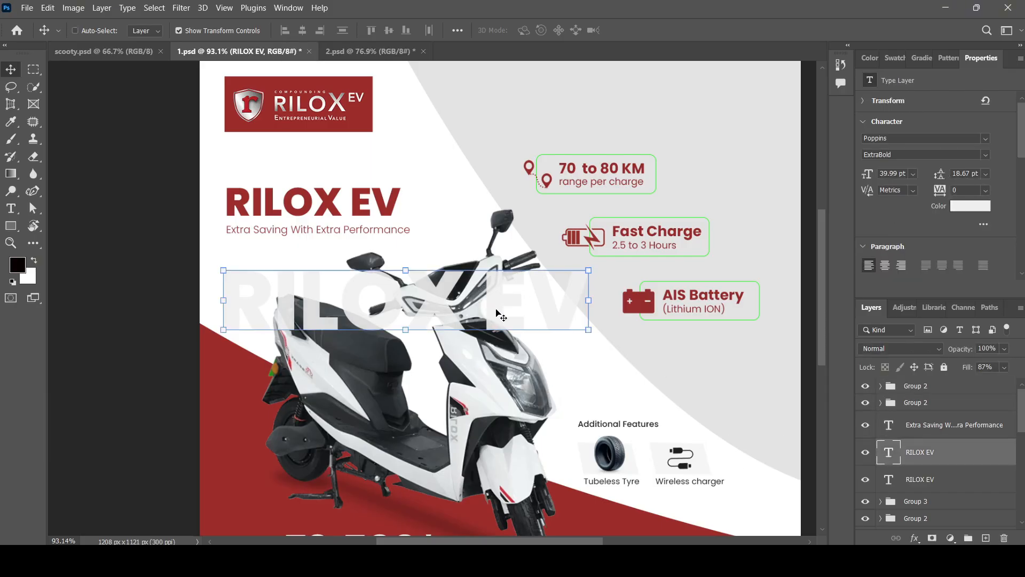
{"action": "key", "text": "ctrl+bracketleft"}
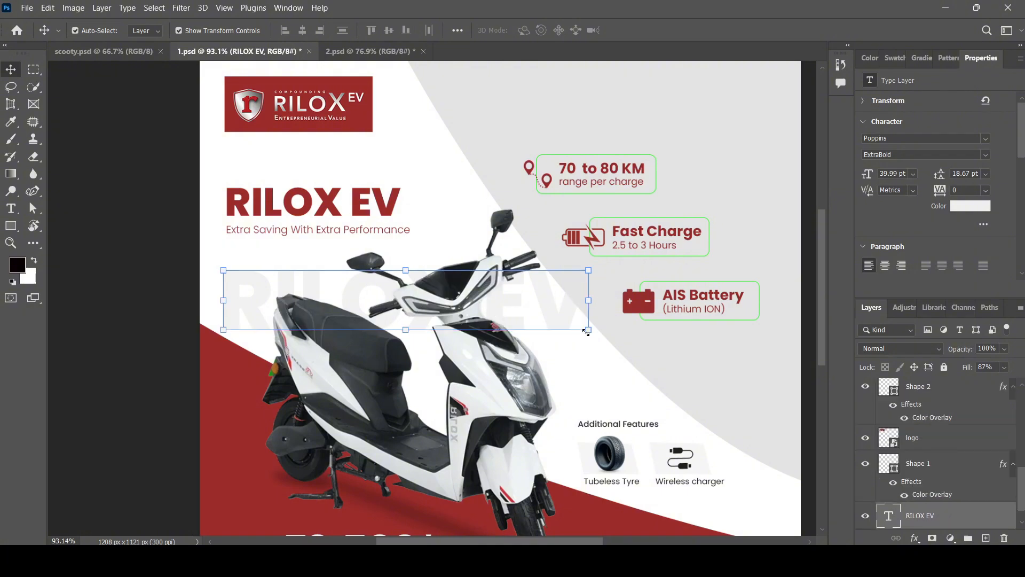
{"action": "left_click_drag", "start_coordinate": [586, 332], "coordinate": [559, 370]}
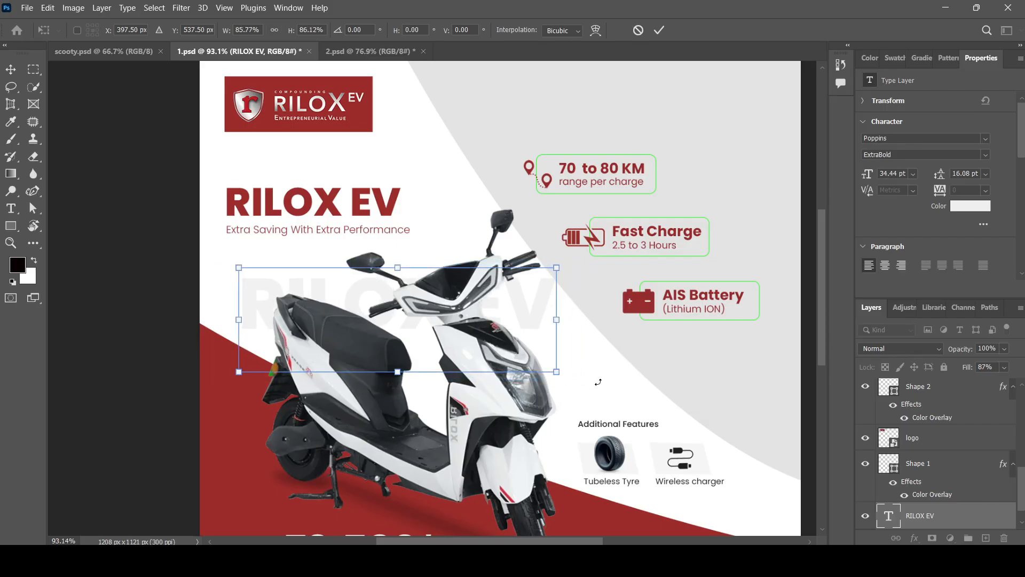
{"action": "key", "text": "Return"}
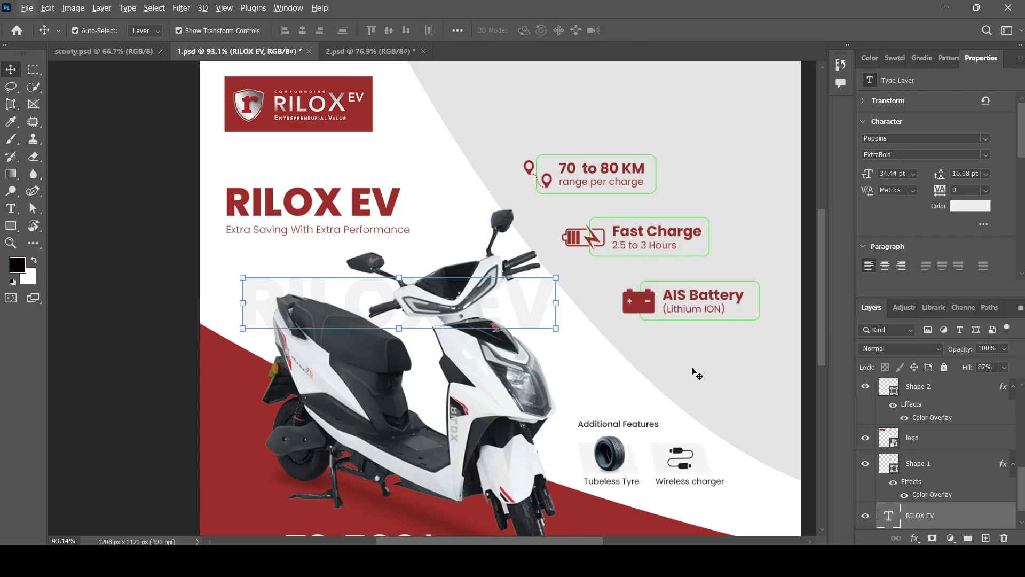
Save 1.psd with the new RILOX EV watermark.
{"action": "left_click", "coordinate": [615, 380]}
{"action": "scroll", "coordinate": [451, 210], "scroll_direction": "down", "scroll_amount": 6}
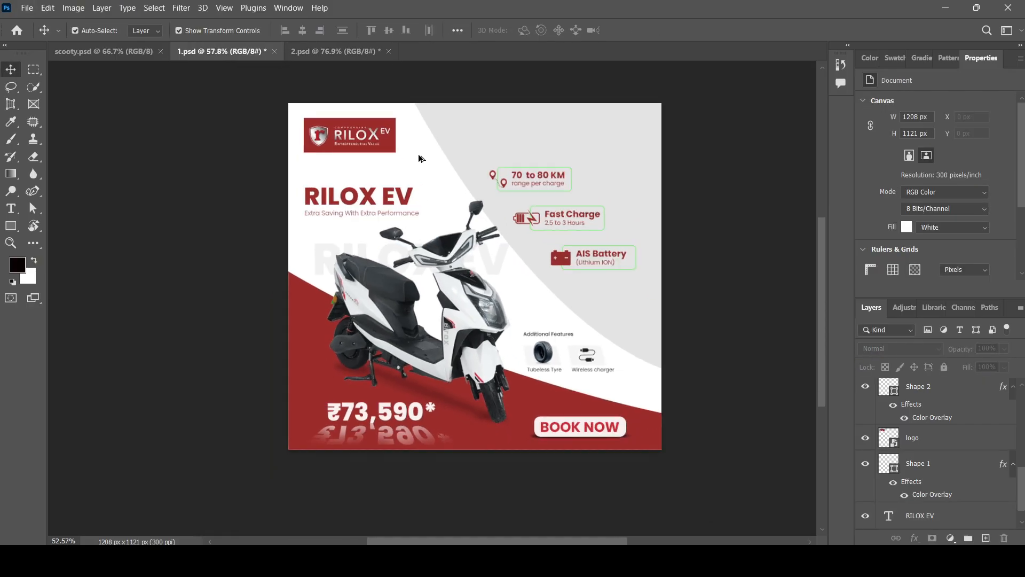
{"action": "scroll", "coordinate": [481, 371], "scroll_direction": "up", "scroll_amount": 3}
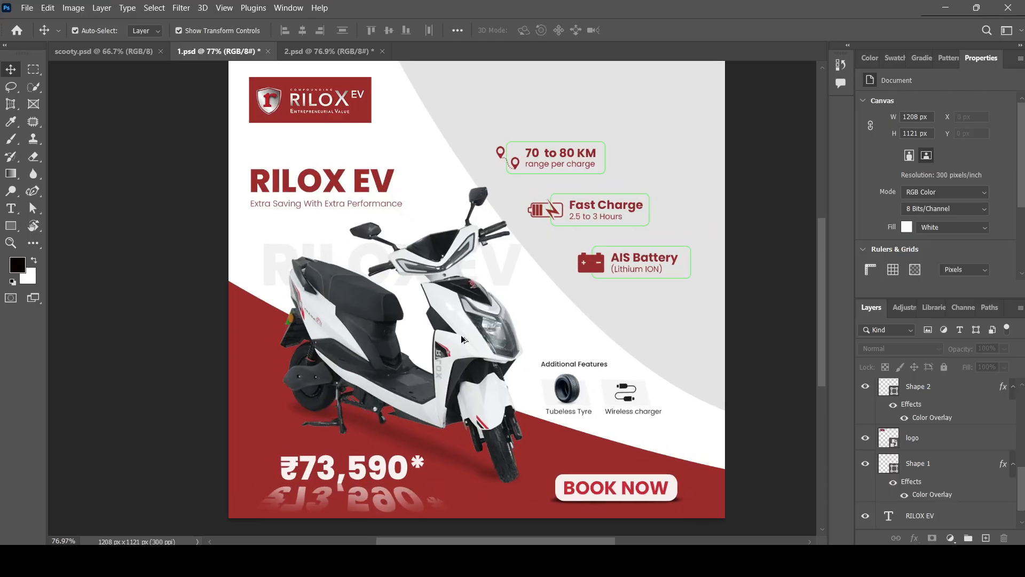
{"action": "scroll", "coordinate": [437, 234], "scroll_direction": "up", "scroll_amount": 1}
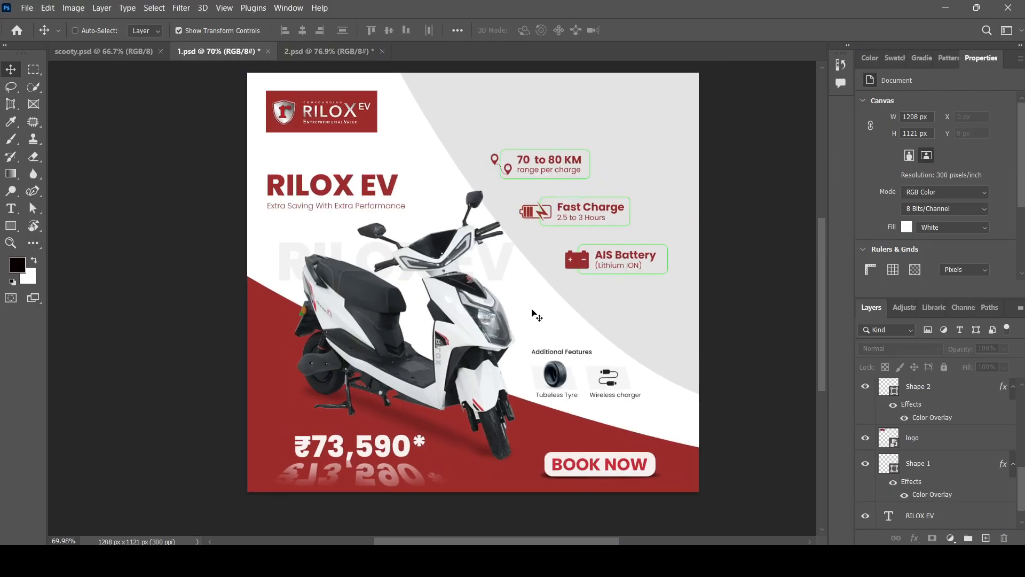
{"action": "key", "text": "ctrl+s"}
Switch to 2.psd and select its 'Taxes & registration extra' note above the price.
{"action": "scroll", "coordinate": [537, 316], "scroll_direction": "up", "scroll_amount": 1}
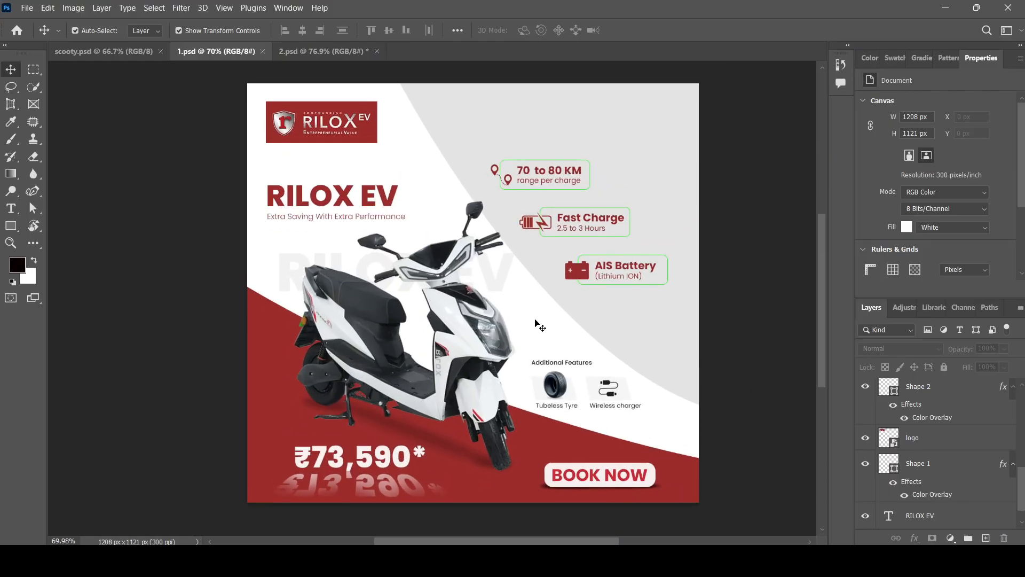
{"action": "scroll", "coordinate": [508, 271], "scroll_direction": "up", "scroll_amount": 1}
{"action": "scroll", "coordinate": [512, 274], "scroll_direction": "down", "scroll_amount": 2}
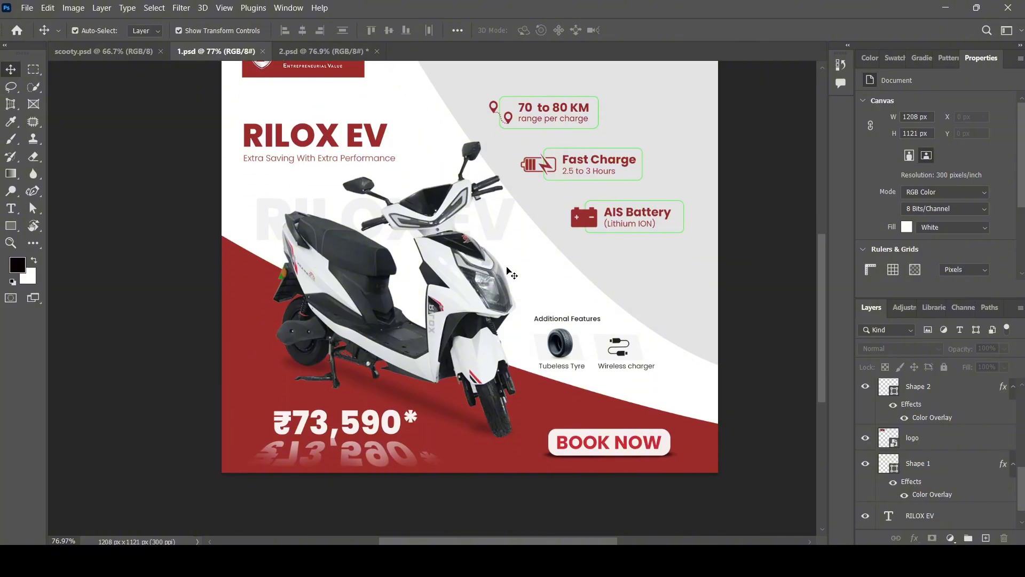
{"action": "scroll", "coordinate": [512, 274], "scroll_direction": "up", "scroll_amount": 1}
{"action": "scroll", "coordinate": [512, 274], "scroll_direction": "down", "scroll_amount": 2}
{"action": "scroll", "coordinate": [509, 274], "scroll_direction": "down", "scroll_amount": 2}
{"action": "scroll", "coordinate": [539, 374], "scroll_direction": "up", "scroll_amount": 1}
{"action": "scroll", "coordinate": [396, 368], "scroll_direction": "up", "scroll_amount": 3}
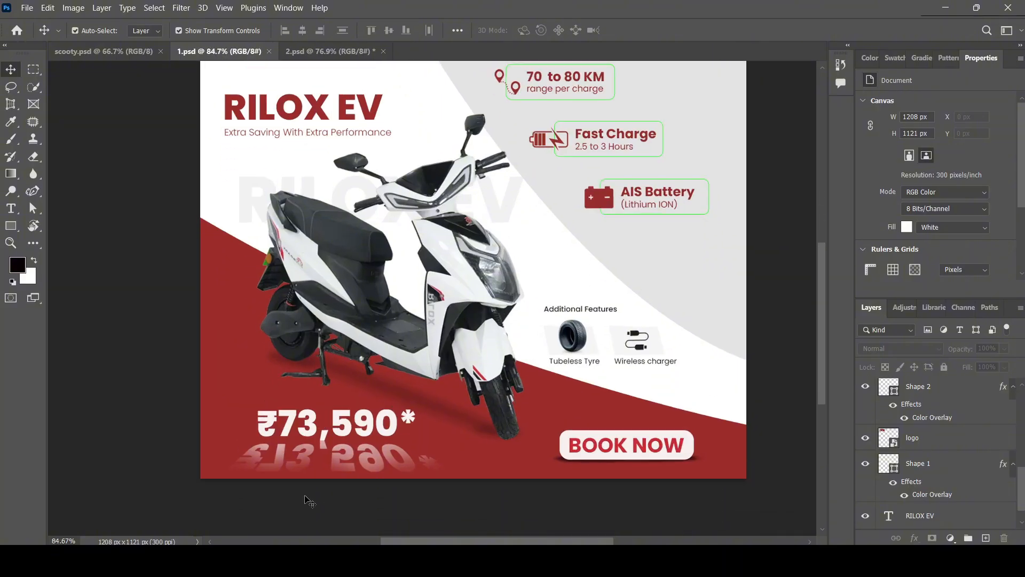
{"action": "scroll", "coordinate": [336, 335], "scroll_direction": "down", "scroll_amount": 3}
{"action": "scroll", "coordinate": [374, 473], "scroll_direction": "up", "scroll_amount": 2}
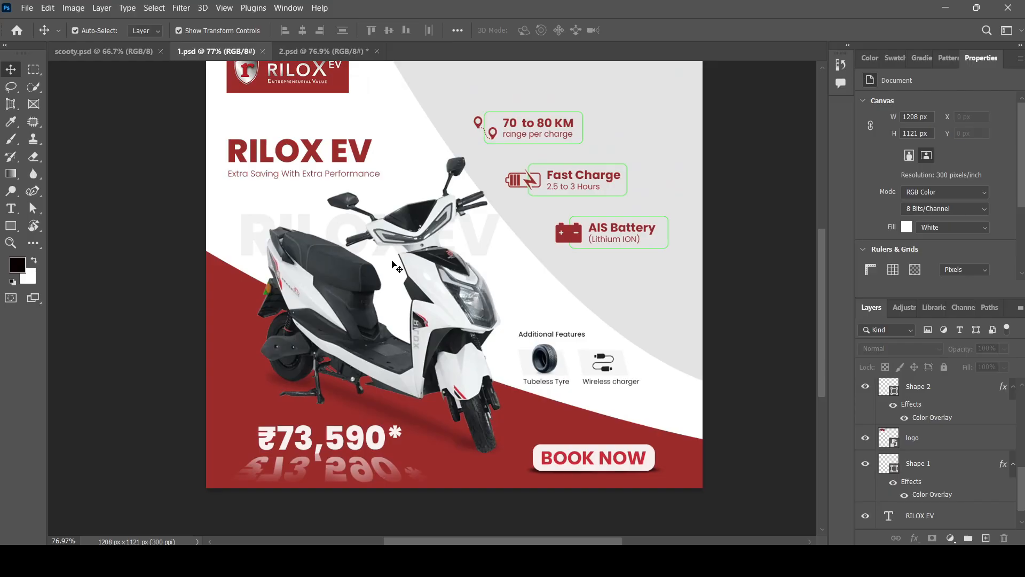
{"action": "key", "text": "ctrl+Tab"}
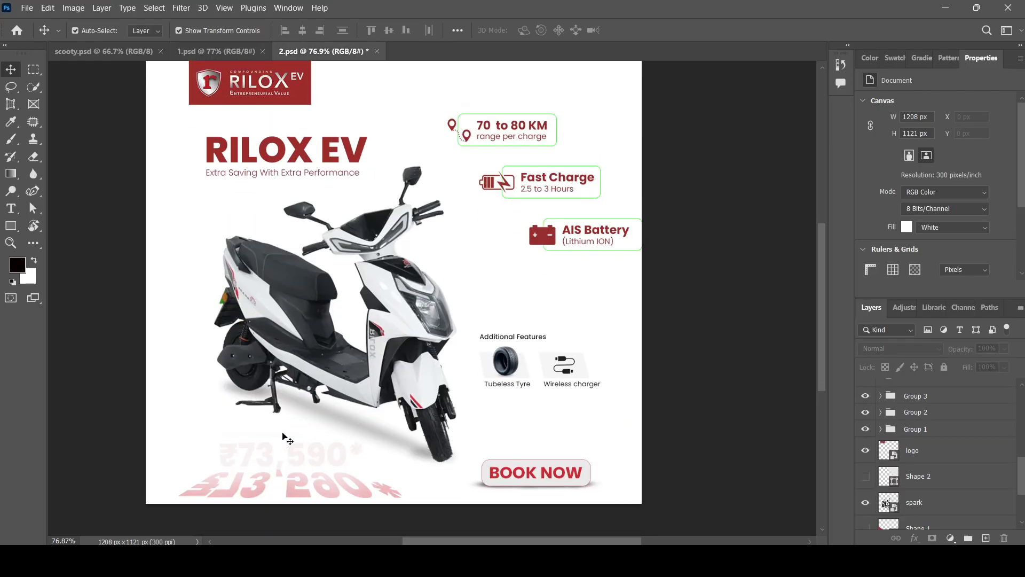
{"action": "left_click", "coordinate": [283, 437]}
Copy the 'Taxes & registration extra' text from 2.psd and paste it as a new type layer in 1.psd.
{"action": "scroll", "coordinate": [283, 436], "scroll_direction": "up", "scroll_amount": 5}
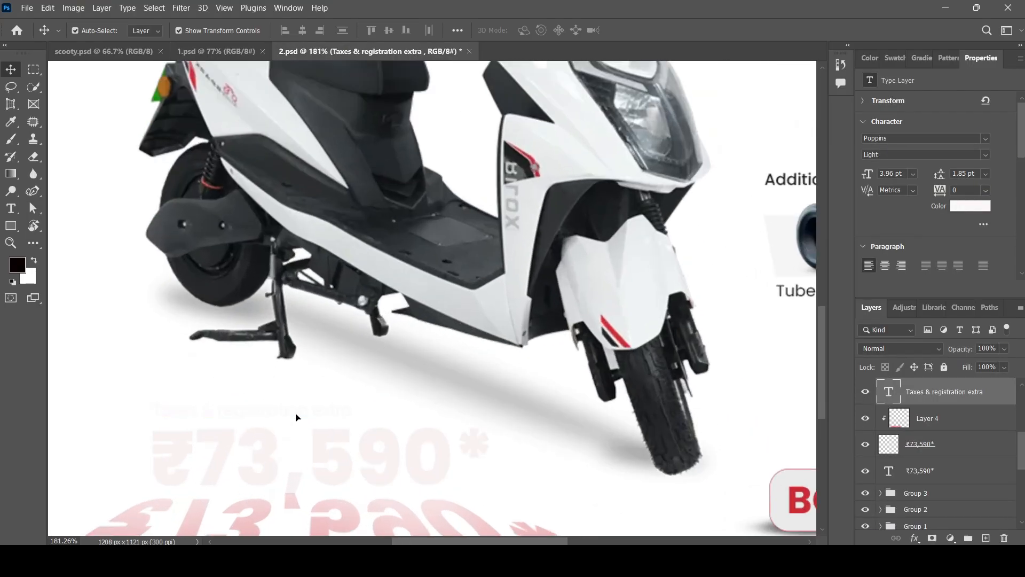
{"action": "double_click", "coordinate": [296, 417]}
{"action": "key", "text": "ctrl+c"}
{"action": "left_click", "coordinate": [240, 52]}
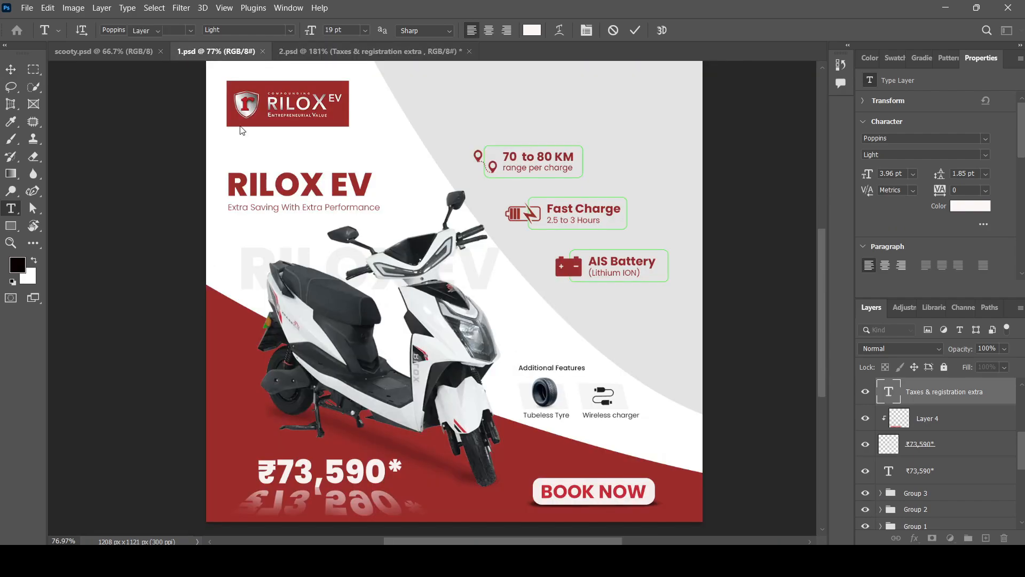
{"action": "scroll", "coordinate": [301, 471], "scroll_direction": "down", "scroll_amount": 1}
{"action": "scroll", "coordinate": [319, 471], "scroll_direction": "up", "scroll_amount": 5}
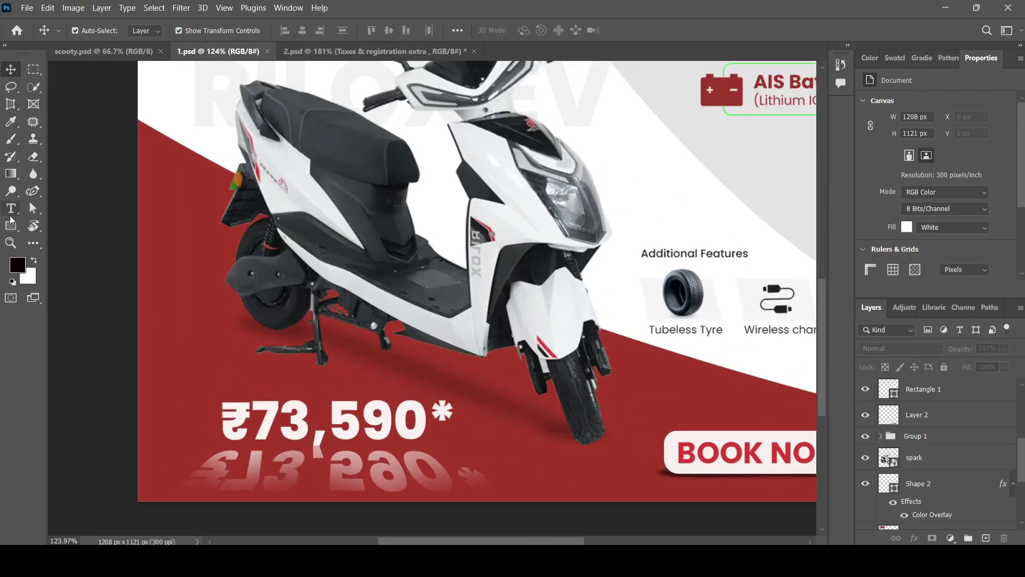
{"action": "left_click", "coordinate": [11, 209]}
{"action": "left_click", "coordinate": [275, 387]}
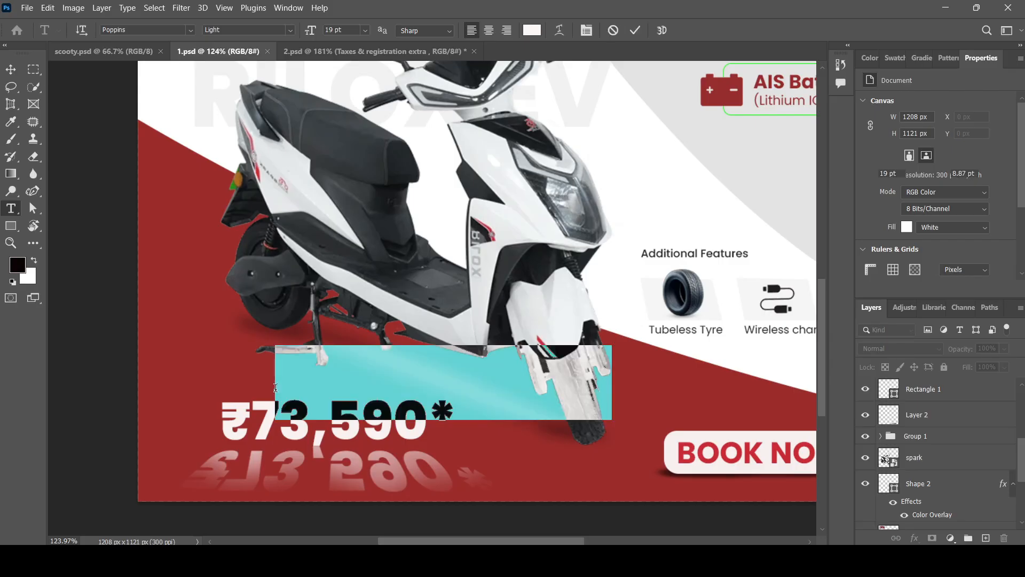
{"action": "key", "text": "ctrl+v"}
{"action": "left_click", "coordinate": [12, 70]}
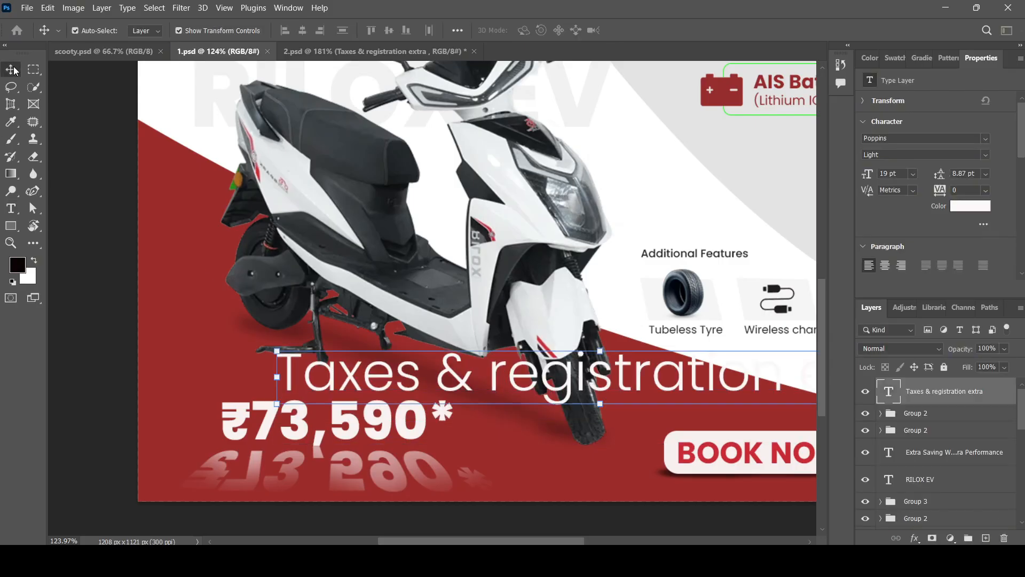
Shrink the taxes note and align it with the left edge of the ₹73,590* price, just above it.
{"action": "scroll", "coordinate": [336, 395], "scroll_direction": "down", "scroll_amount": 4}
{"action": "left_click_drag", "start_coordinate": [737, 400], "coordinate": [419, 404]}
{"action": "scroll", "coordinate": [305, 397], "scroll_direction": "up", "scroll_amount": 5}
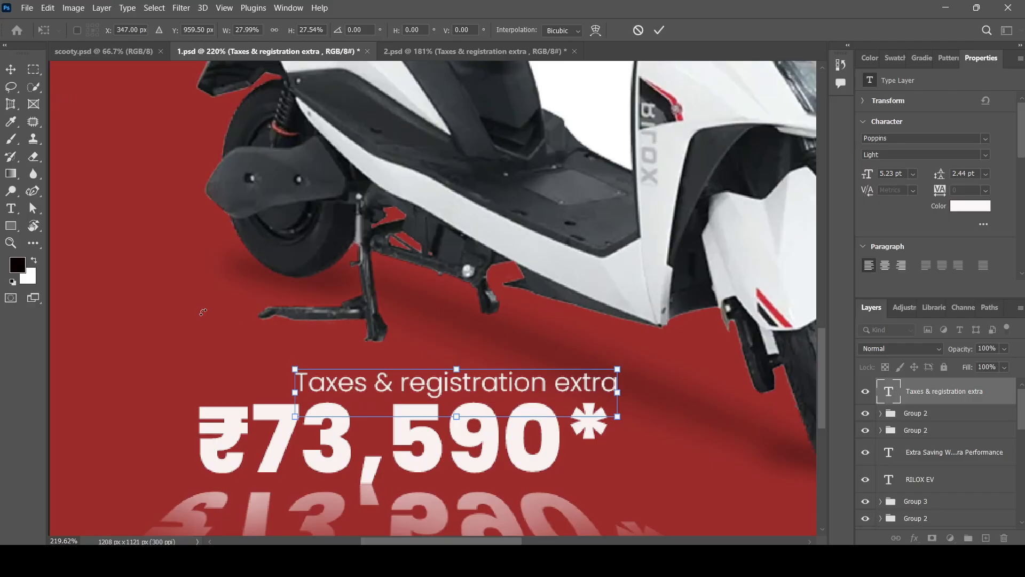
{"action": "key", "text": "Return"}
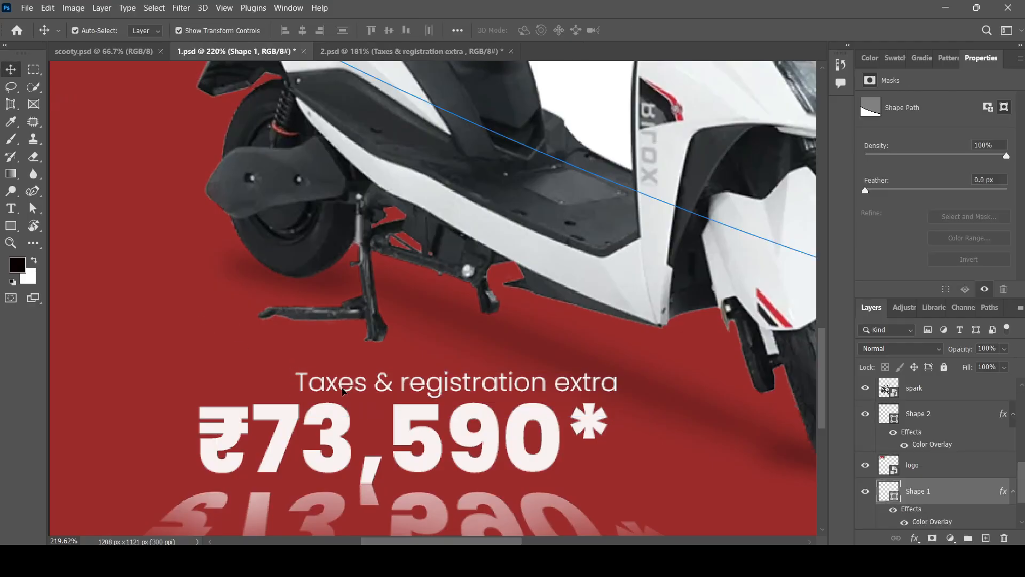
{"action": "left_click_drag", "start_coordinate": [340, 390], "coordinate": [318, 389]}
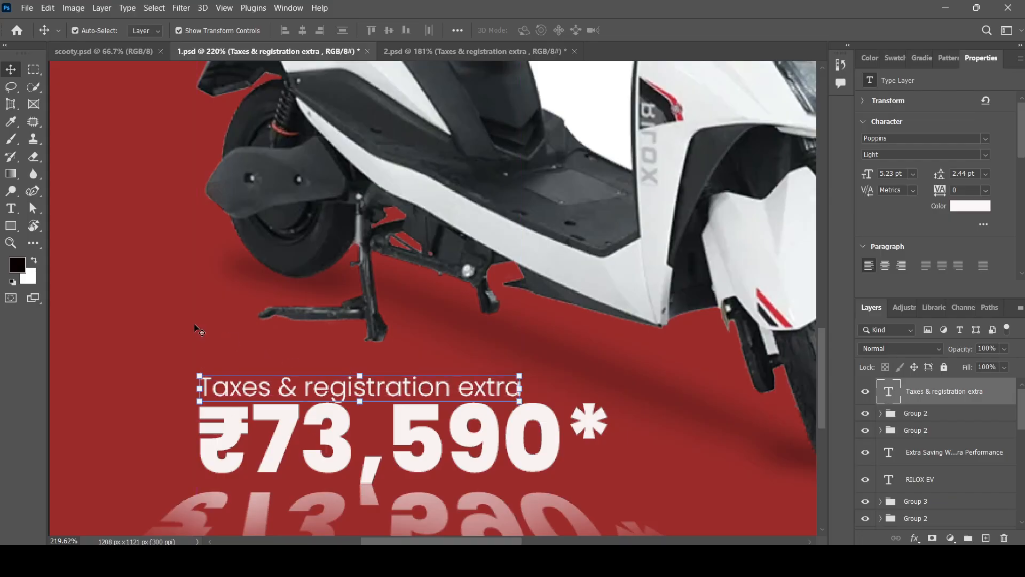
{"action": "key", "text": "Up"}
{"action": "key", "text": "Up"}
{"action": "key", "text": "Up"}
{"action": "key", "text": "Up"}
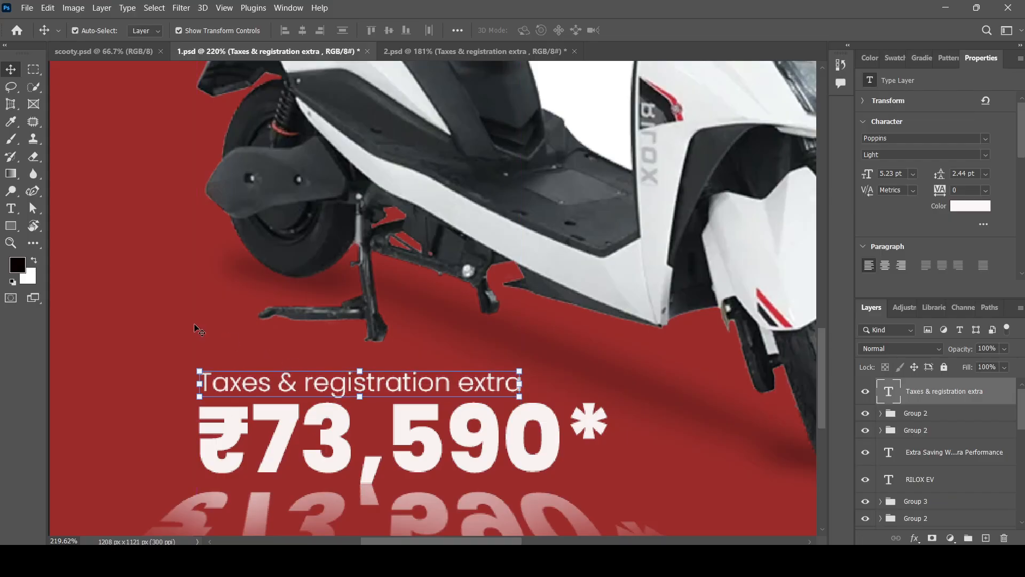
{"action": "left_click", "coordinate": [606, 370]}
{"action": "scroll", "coordinate": [326, 294], "scroll_direction": "down", "scroll_amount": 5}
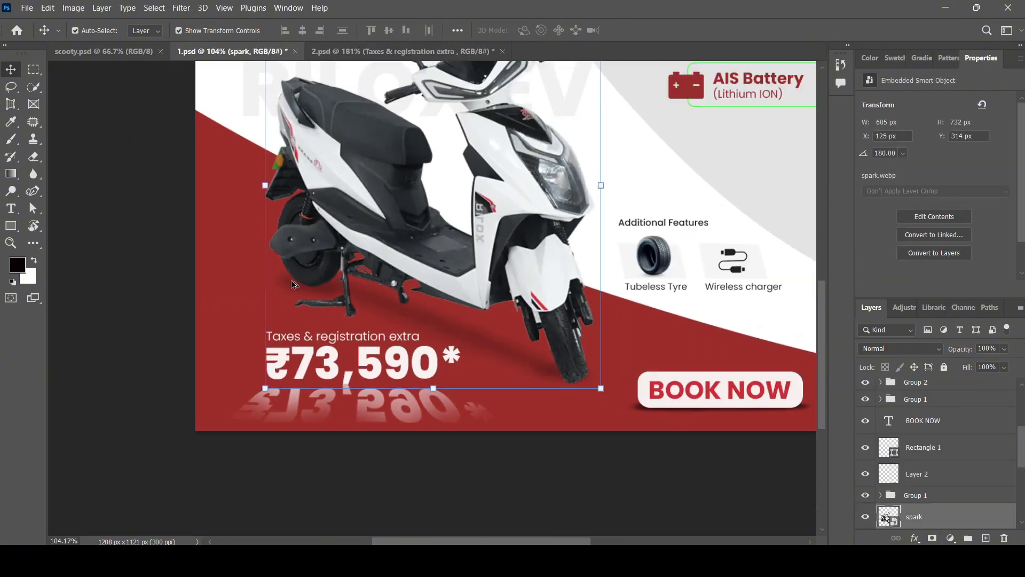
Deselect the scooter layer, review the whole poster, and save 1.psd with Ctrl+S.
{"action": "left_click", "coordinate": [537, 477]}
{"action": "scroll", "coordinate": [488, 481], "scroll_direction": "down", "scroll_amount": 5}
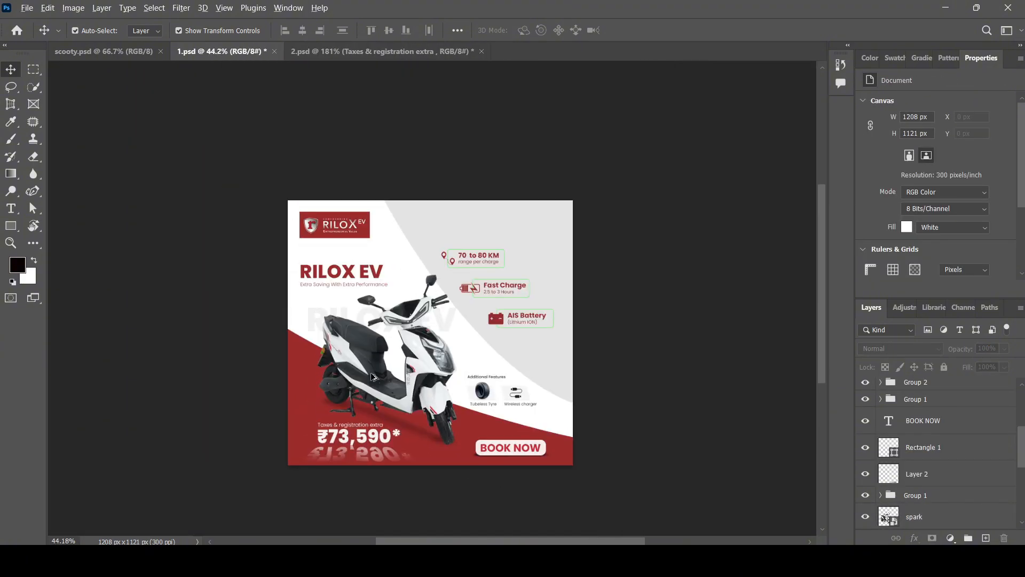
{"action": "scroll", "coordinate": [408, 261], "scroll_direction": "up", "scroll_amount": 3}
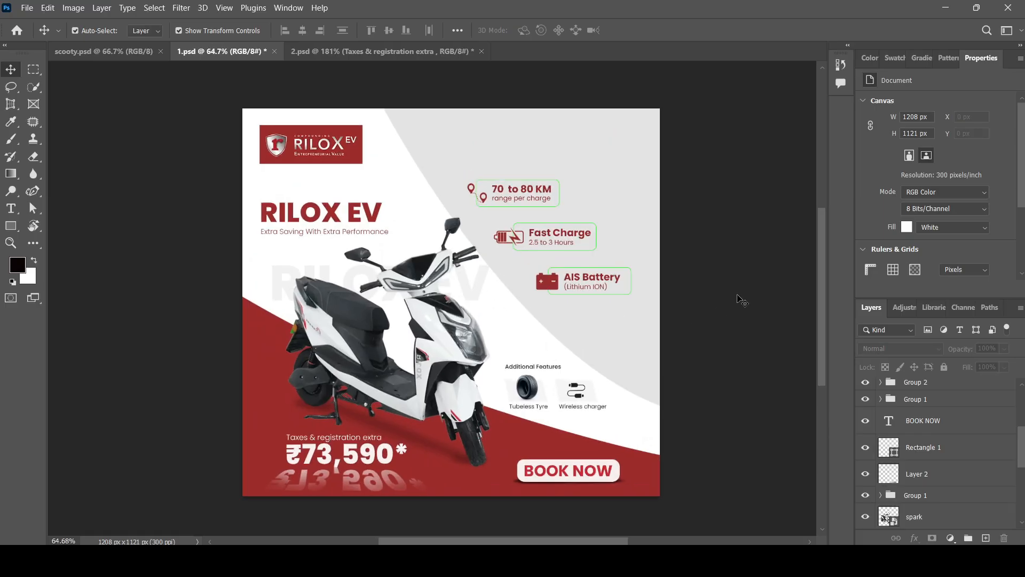
{"action": "key", "text": "ctrl+s"}
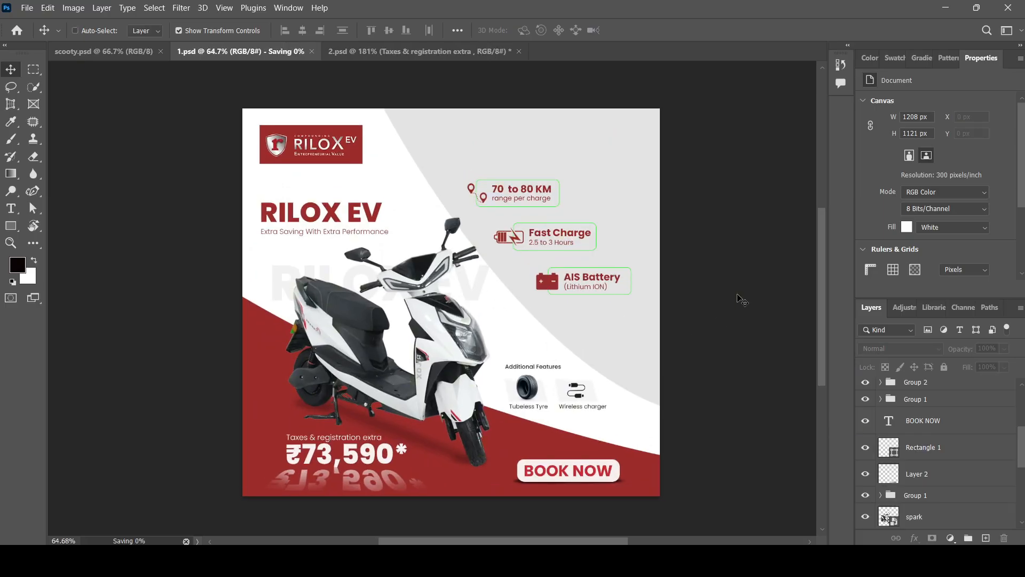